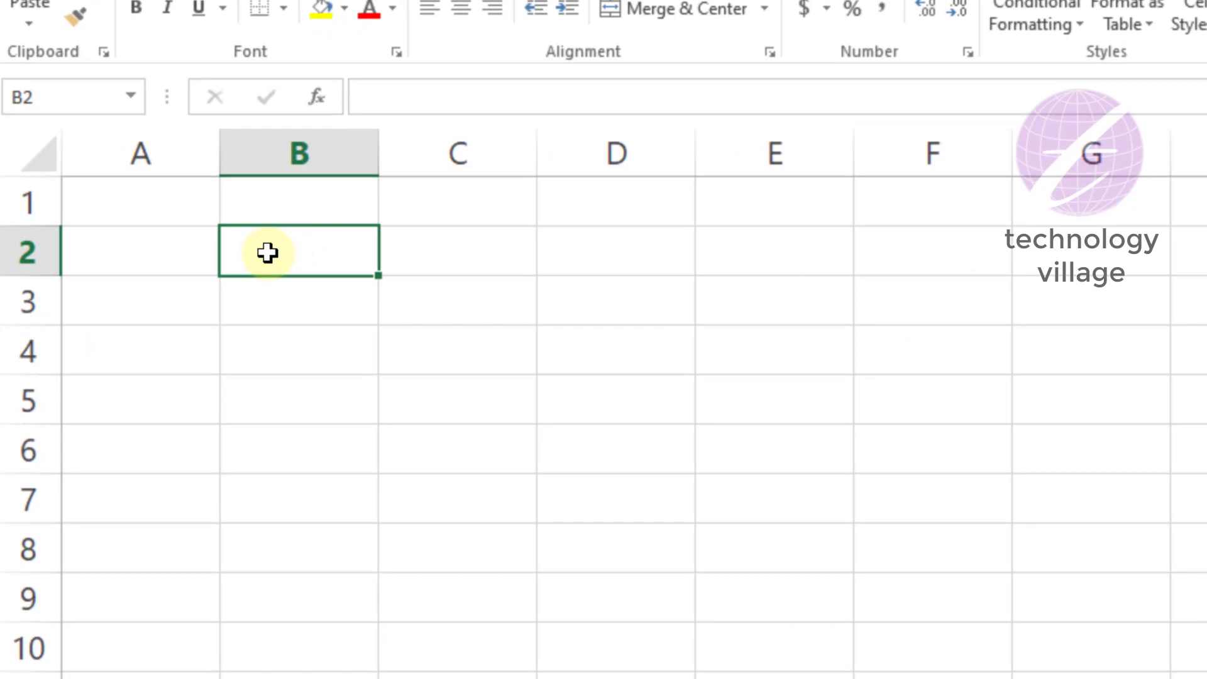
# Step: Enter the value 10 in cell B2
pyautogui.doubleClick(267, 253)
pyautogui.write('10')
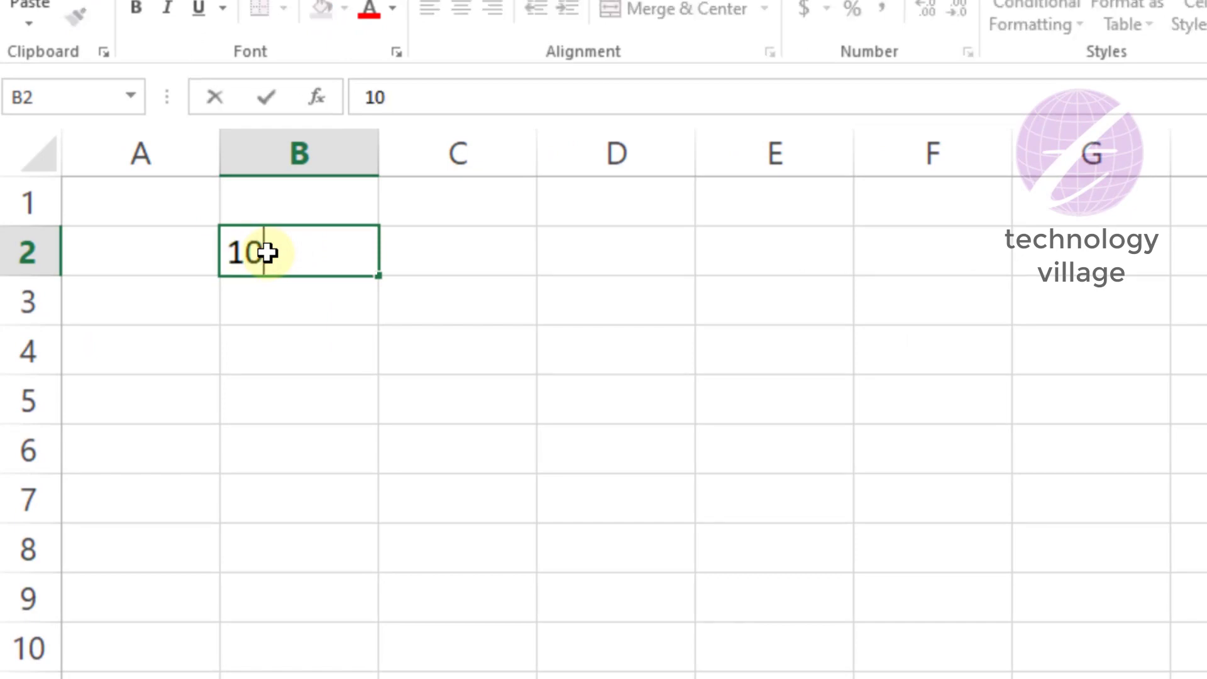
pyautogui.click(481, 379)
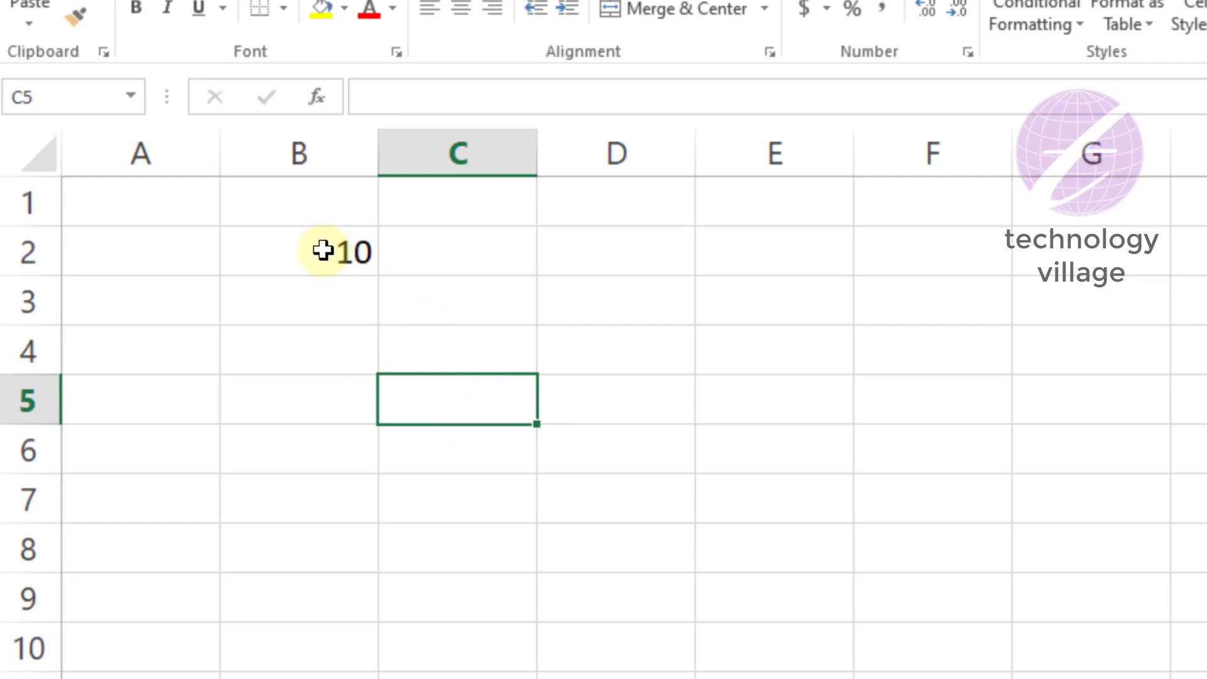
pyautogui.click(304, 244)
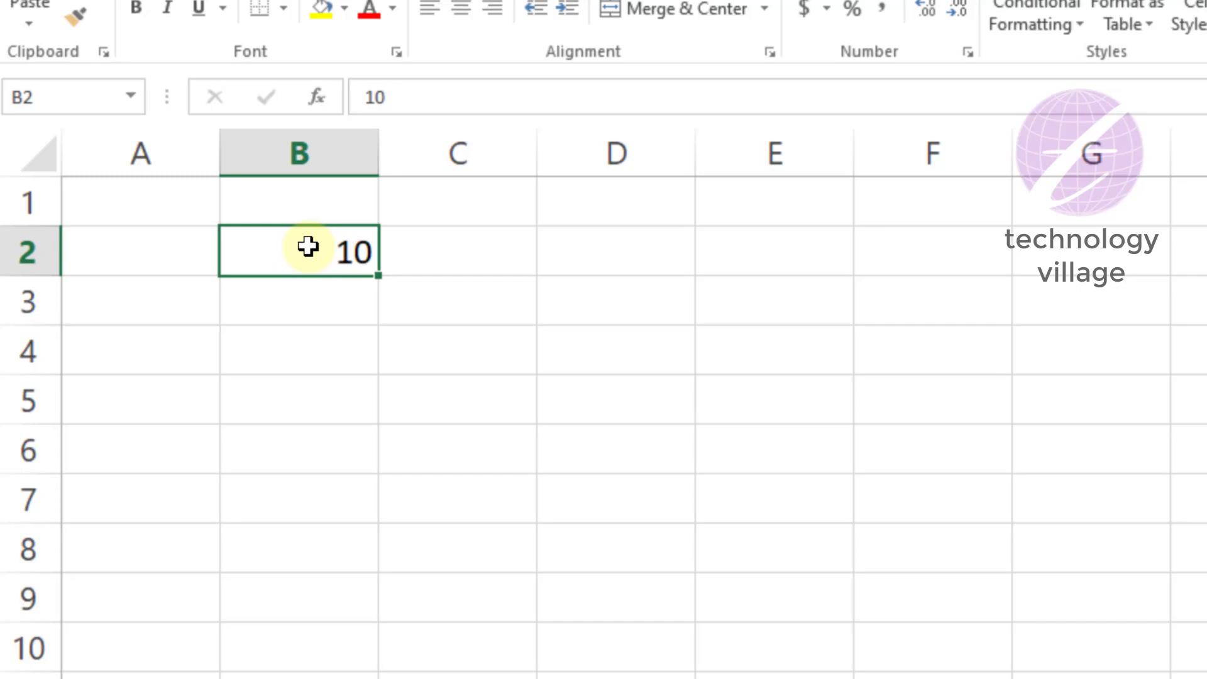
# Step: Enter an IF formula in cell C4 that returns "ok" when B2 equals 10 and "not ok" otherwise
pyautogui.click(458, 351)
pyautogui.write('=')
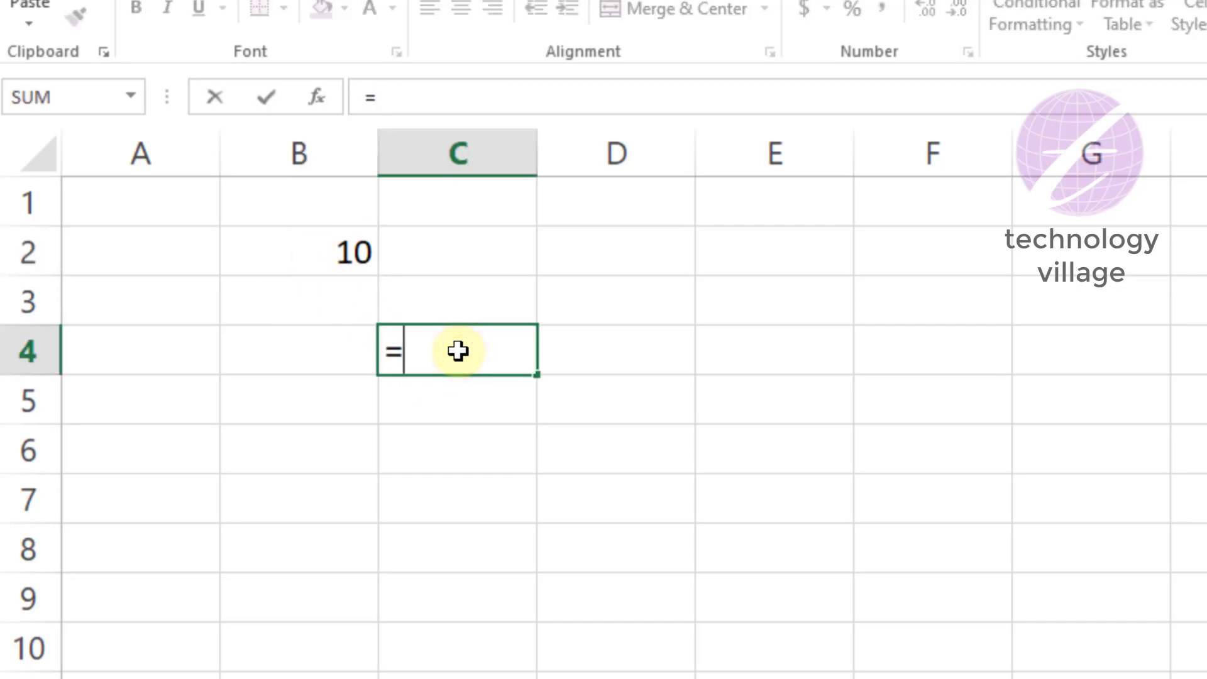
pyautogui.write('if')
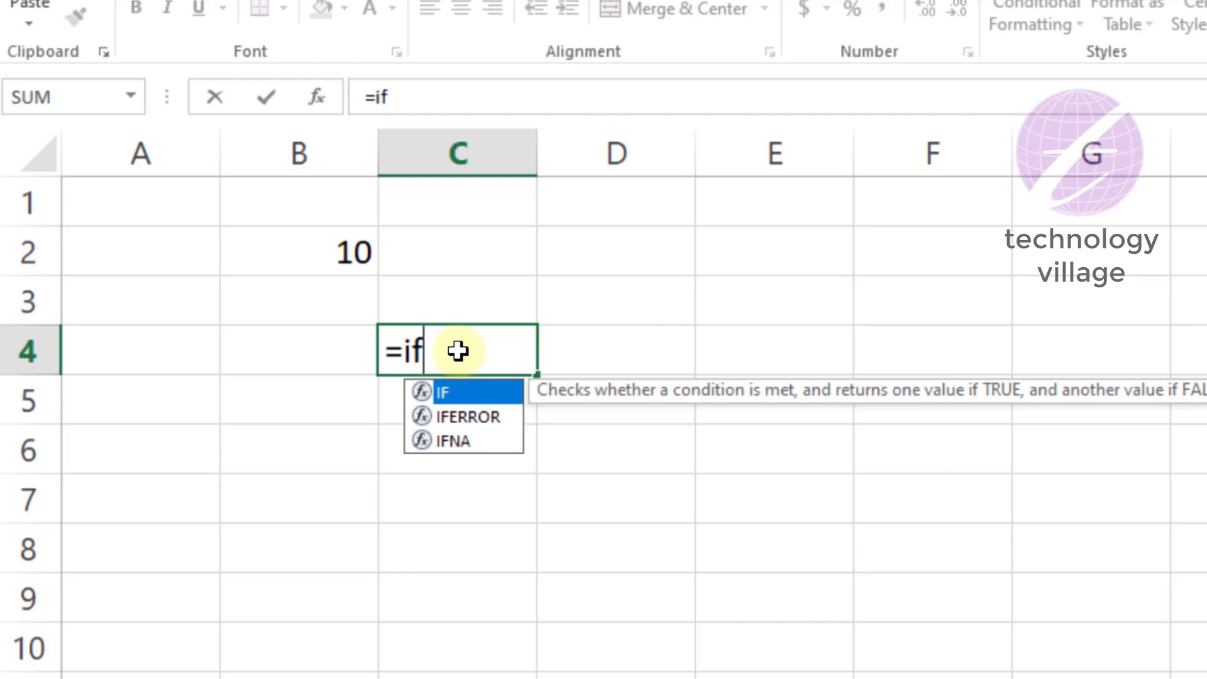
pyautogui.write('(')
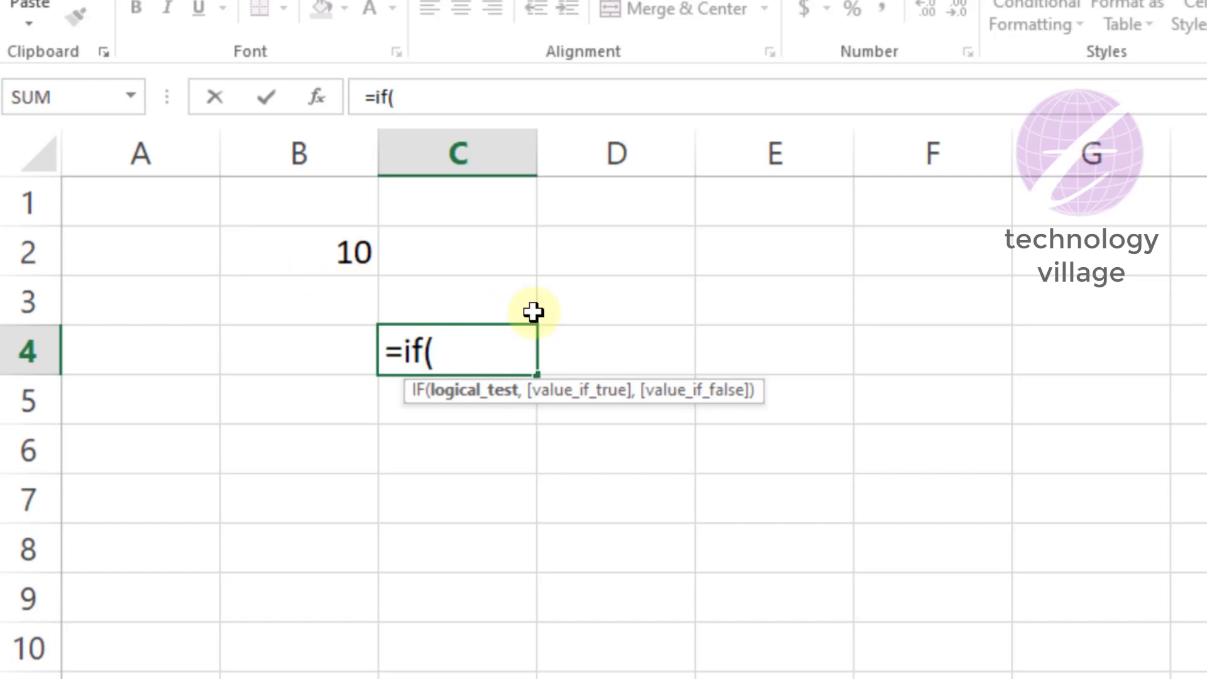
pyautogui.write('b2')
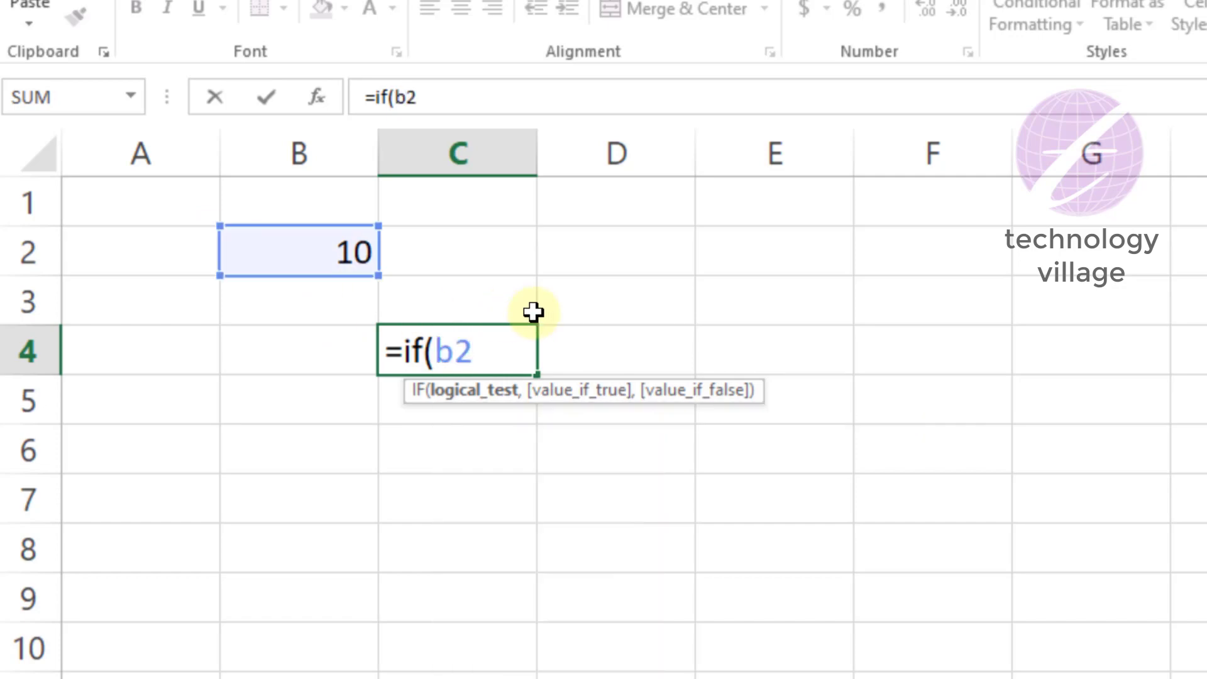
pyautogui.write('>')
pyautogui.press('BackSpace')
pyautogui.write('=10')
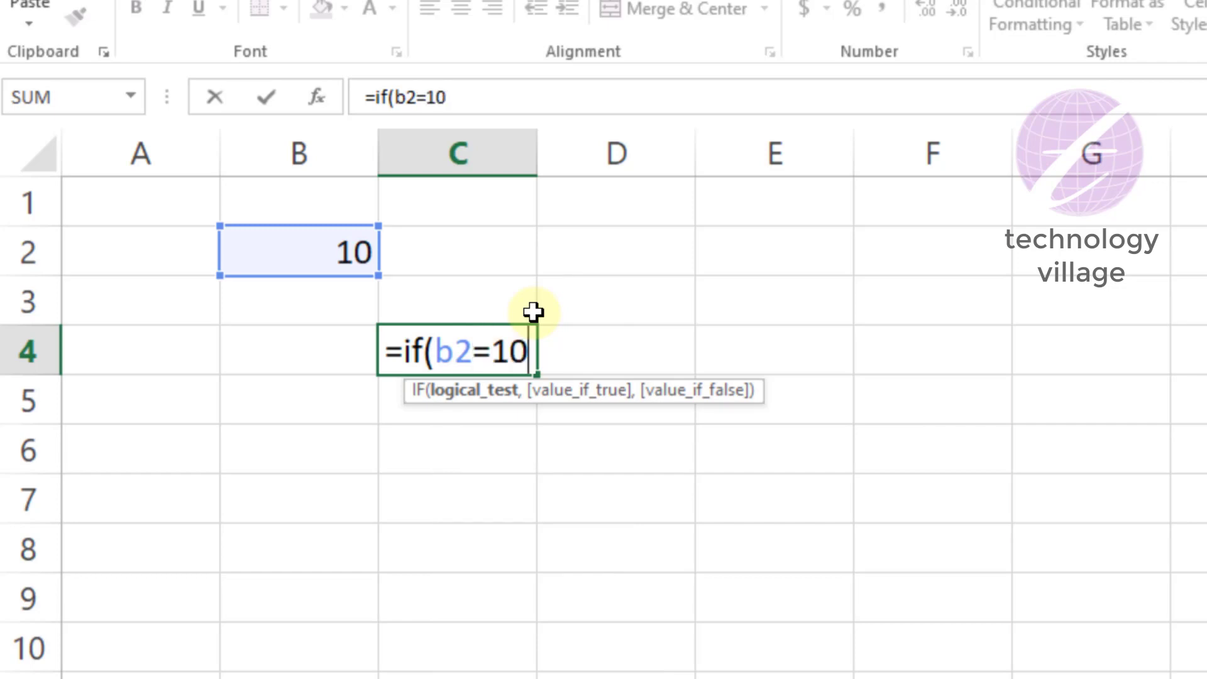
pyautogui.write(',')
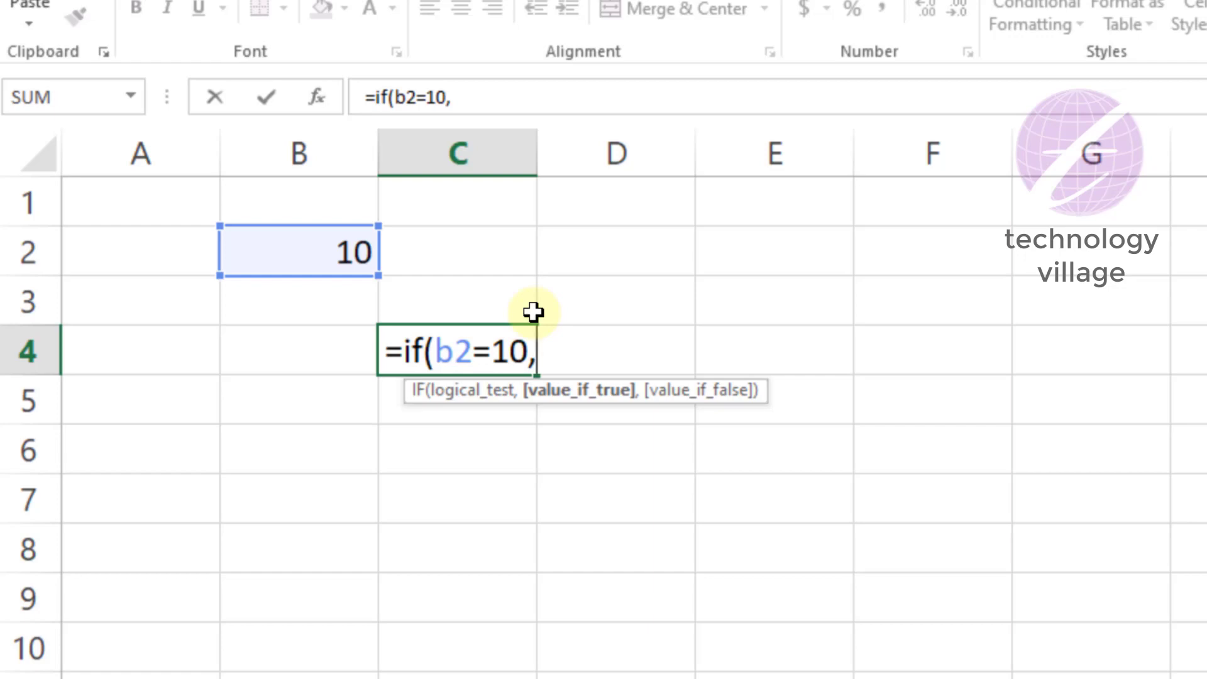
pyautogui.write('"ok",')
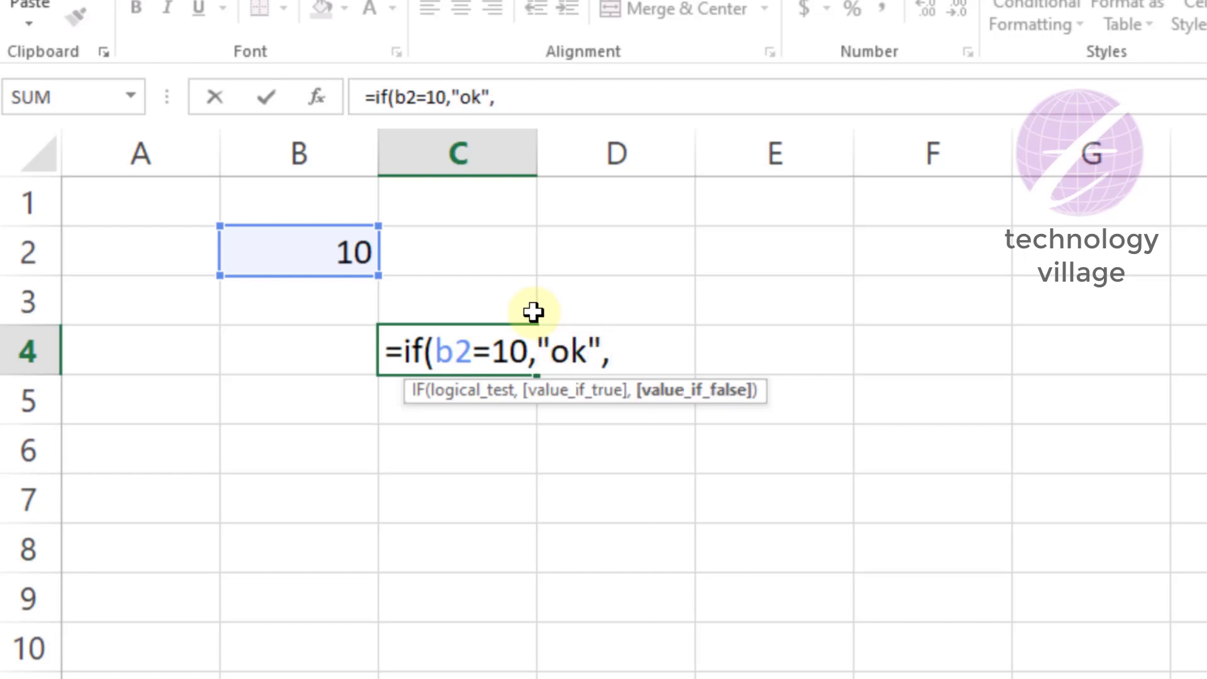
pyautogui.write('"not ok"')
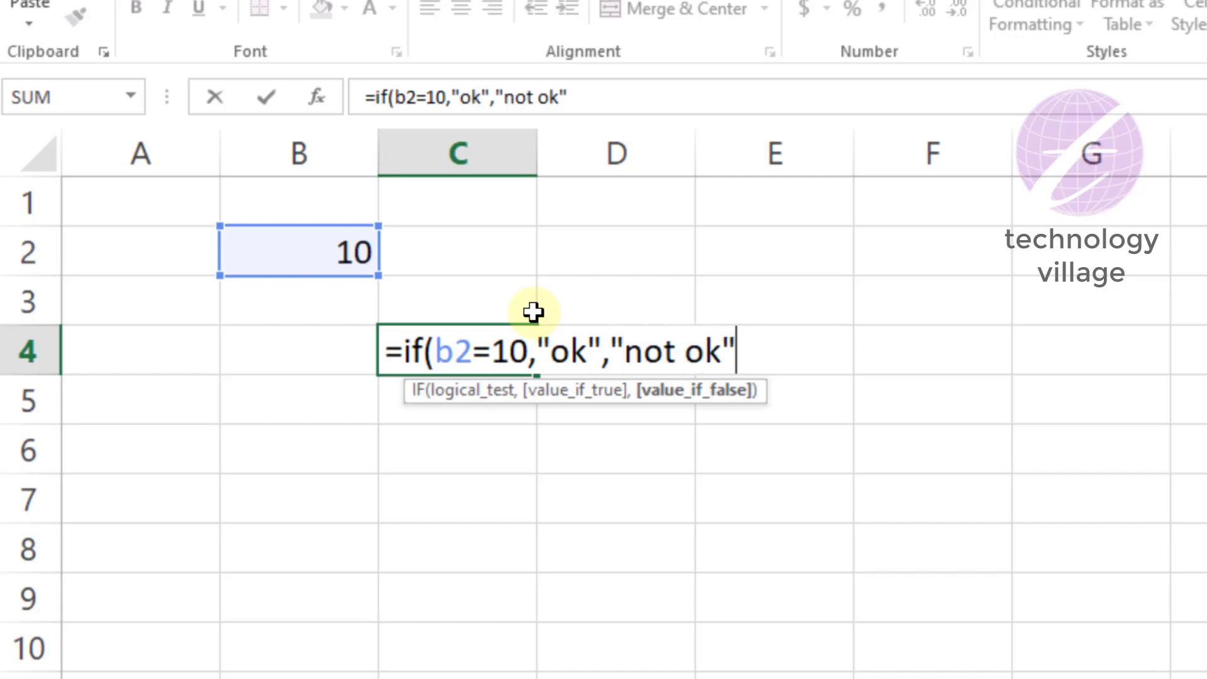
pyautogui.write(')')
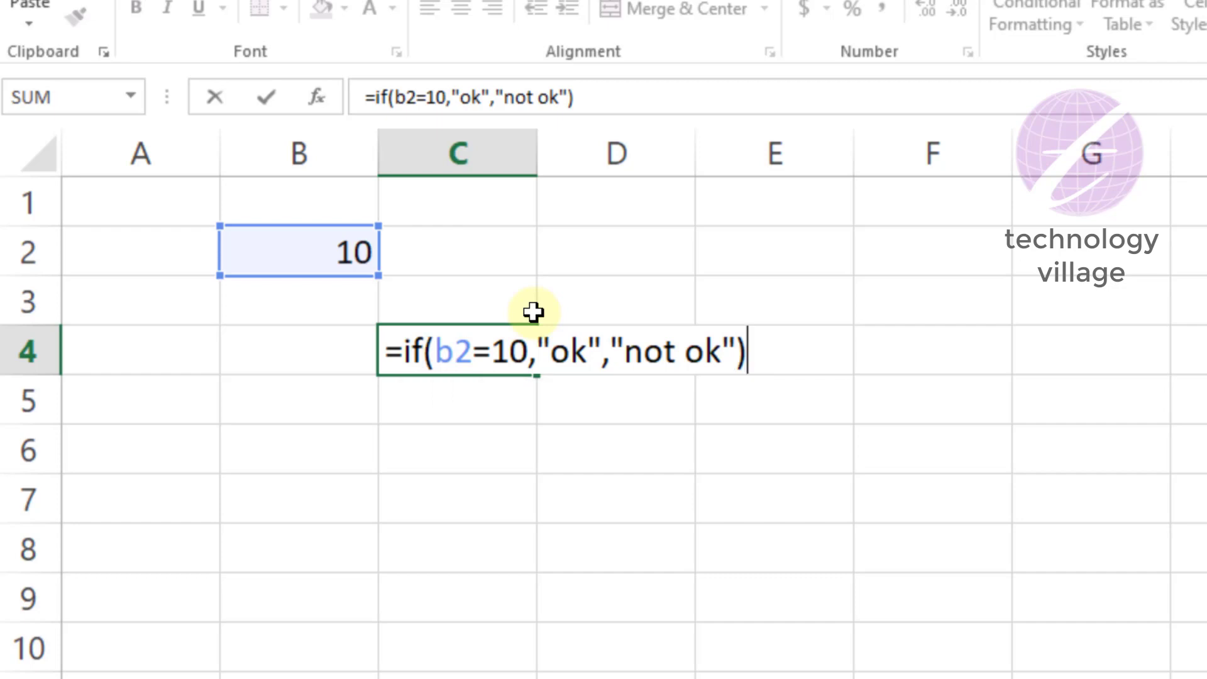
pyautogui.press('Return')
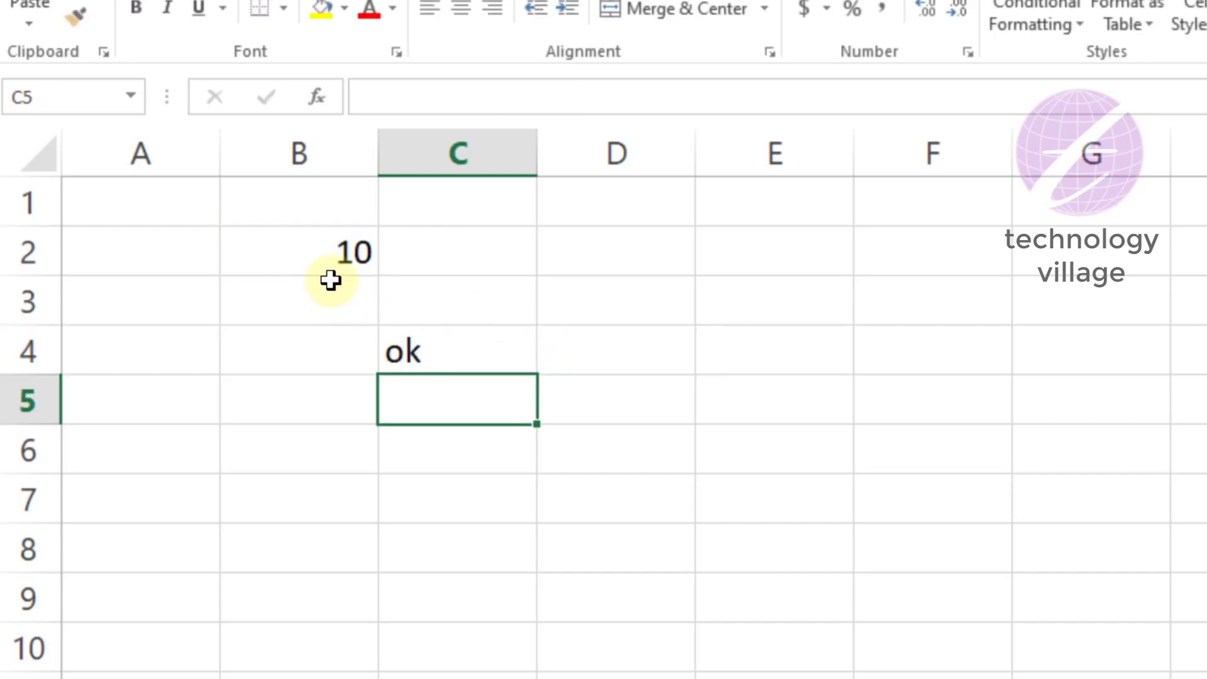
# Step: Set cell B2 to 5 to test the false branch of the IF formula in C4
pyautogui.click(325, 254)
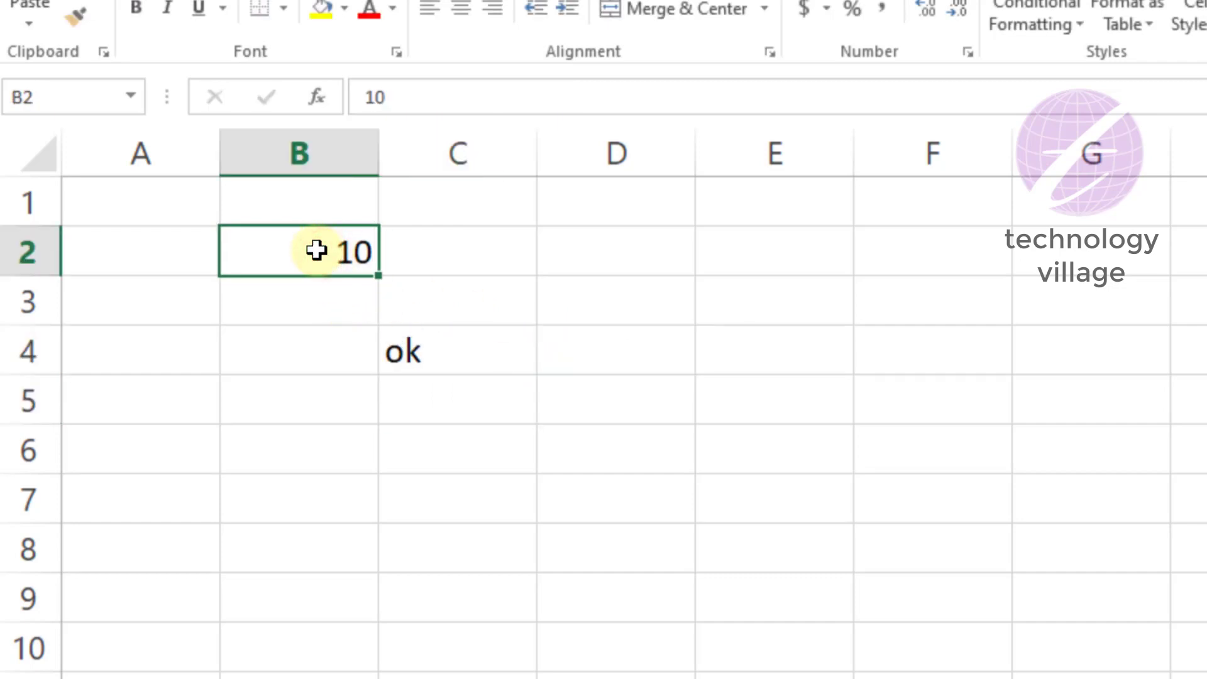
pyautogui.click(450, 369)
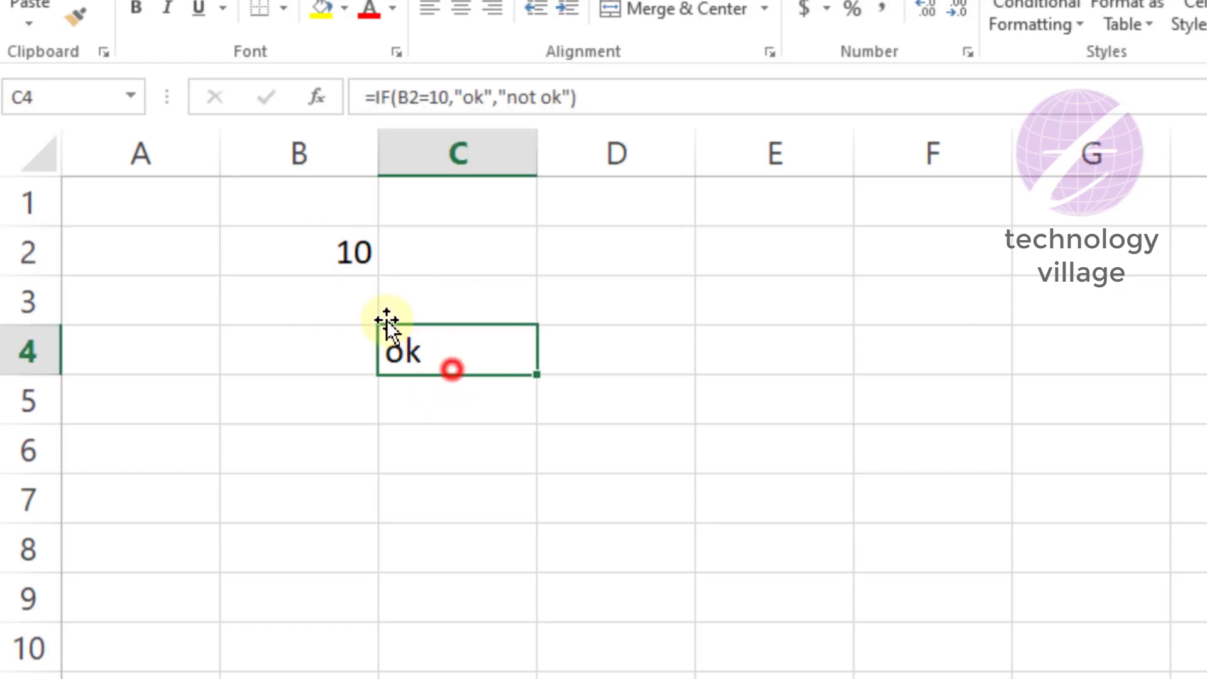
pyautogui.click(353, 255)
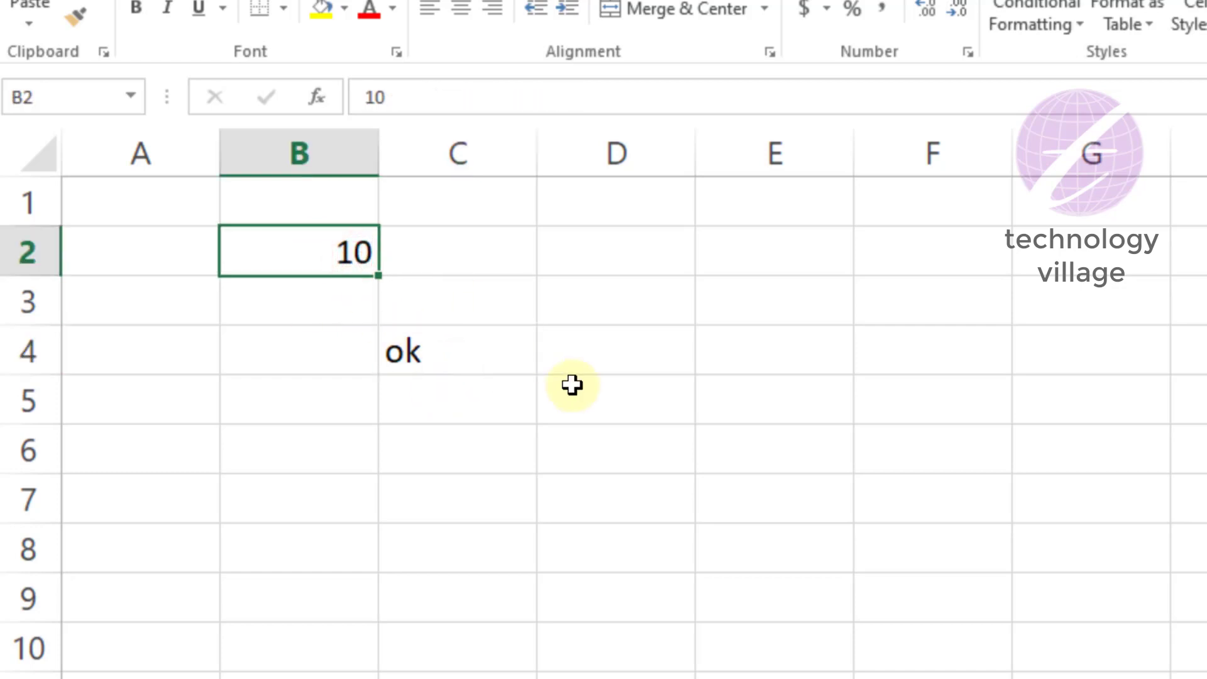
pyautogui.write('5')
pyautogui.press('Return')
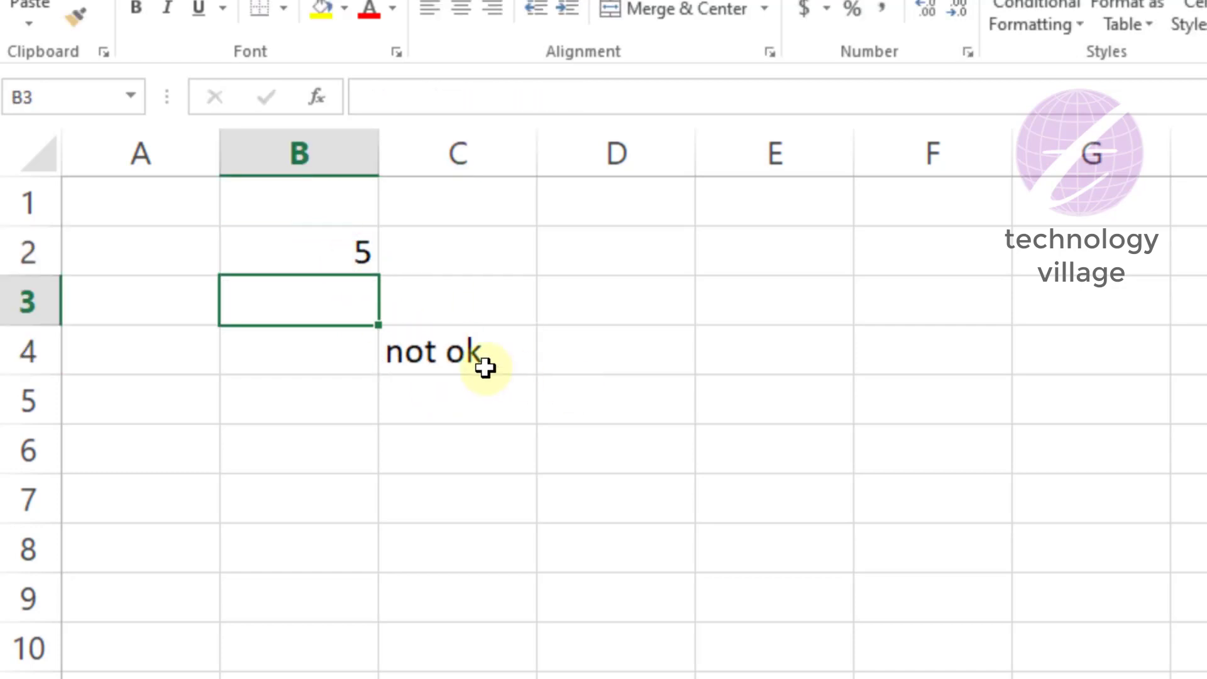
pyautogui.click(480, 347)
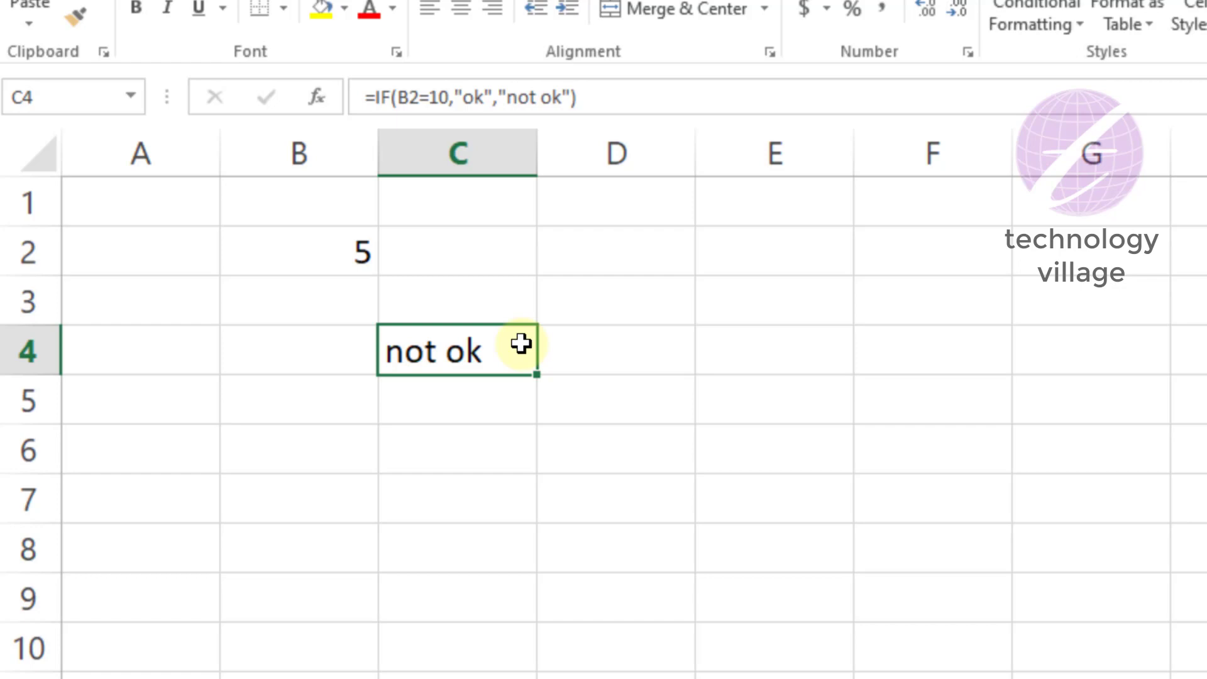
pyautogui.click(342, 257)
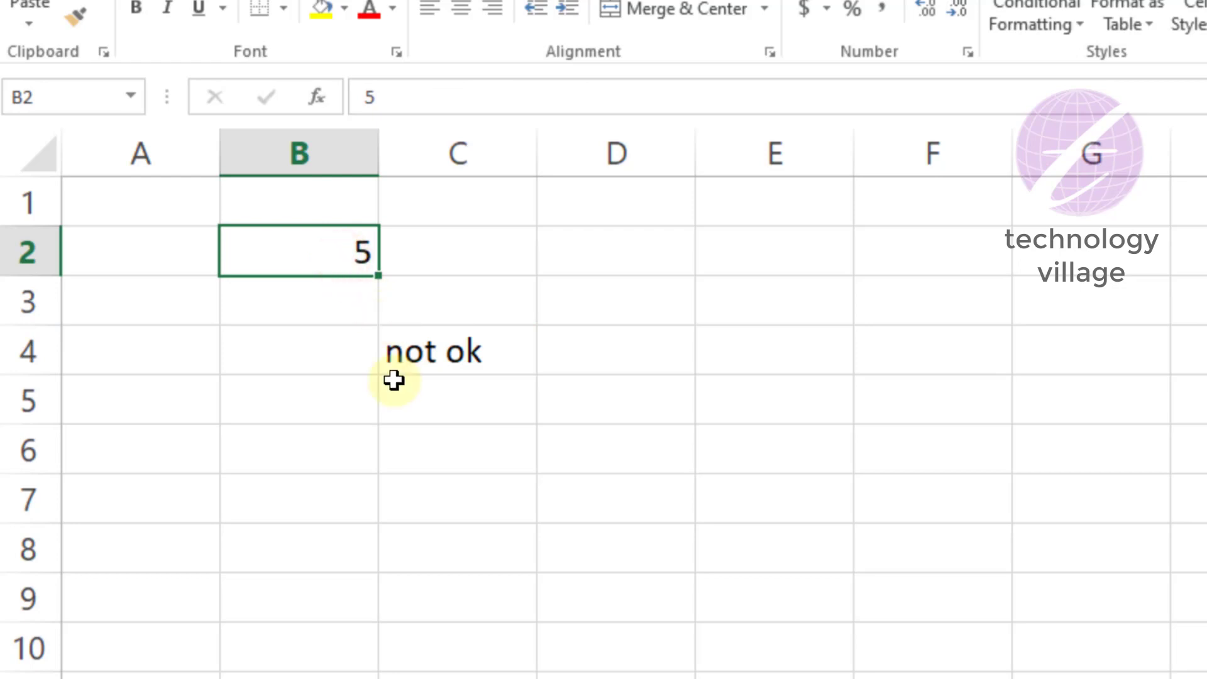
# Step: Clear cell C4 and enter the formula =OR(B2=10) in it
pyautogui.click(464, 354)
pyautogui.press('BackSpace')
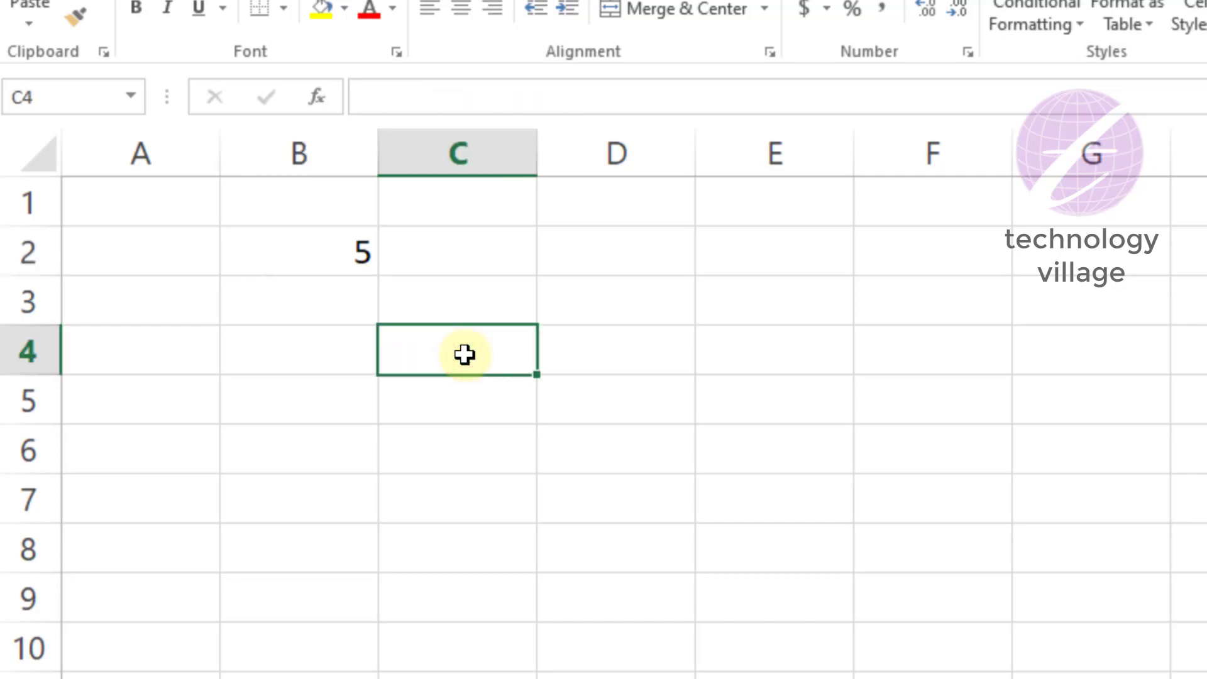
pyautogui.write('=or(')
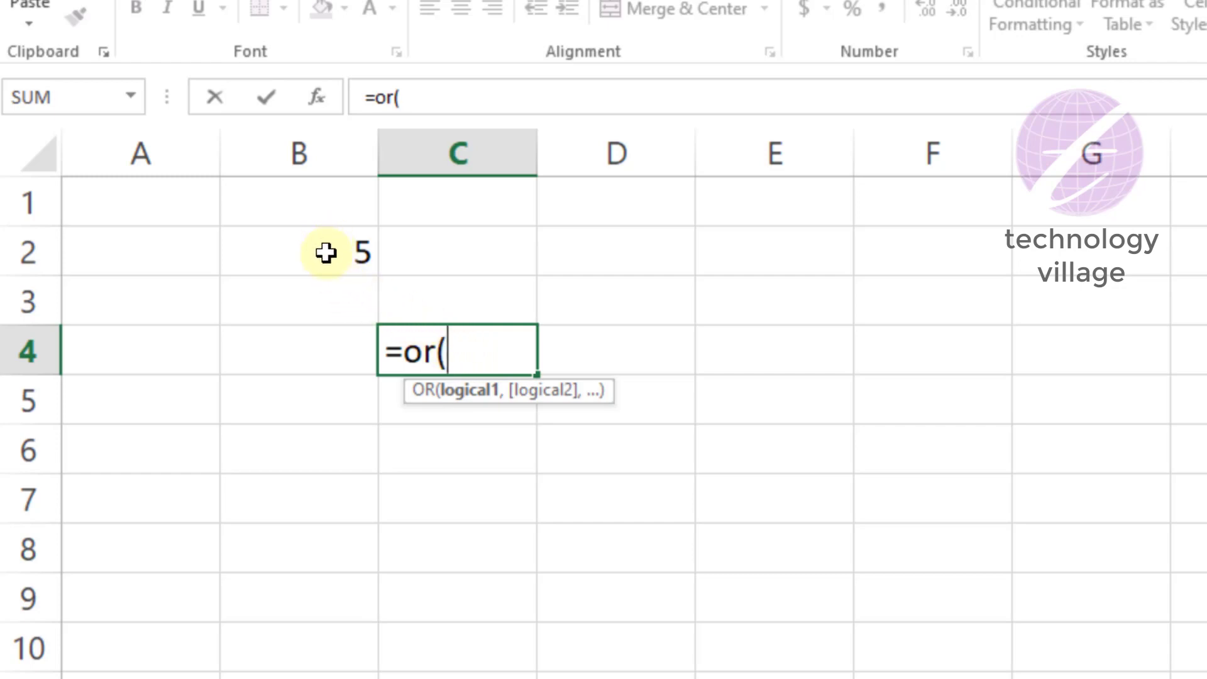
pyautogui.write('b2')
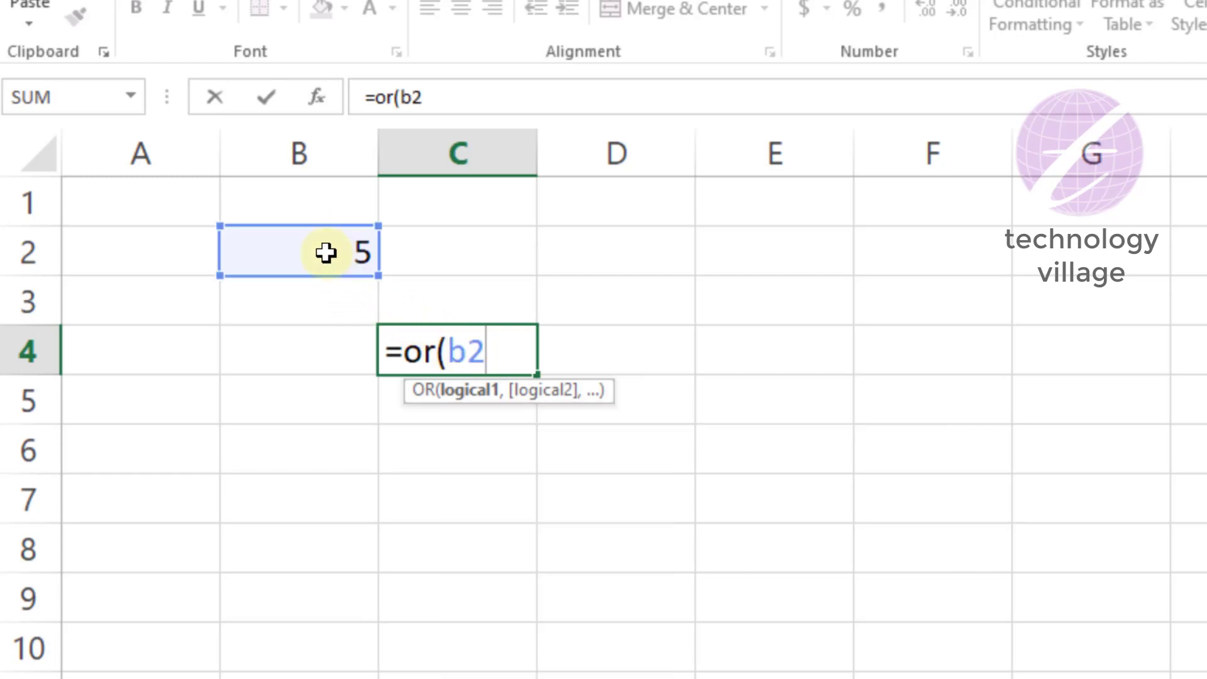
pyautogui.write('=10')
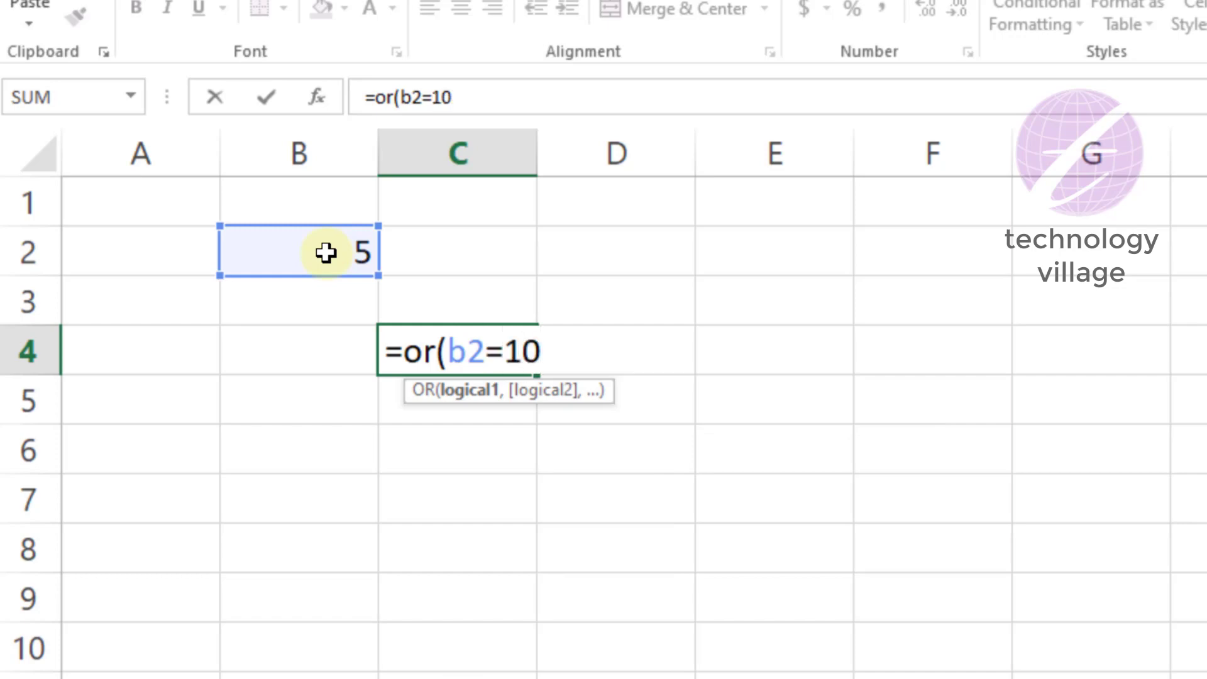
pyautogui.write(')')
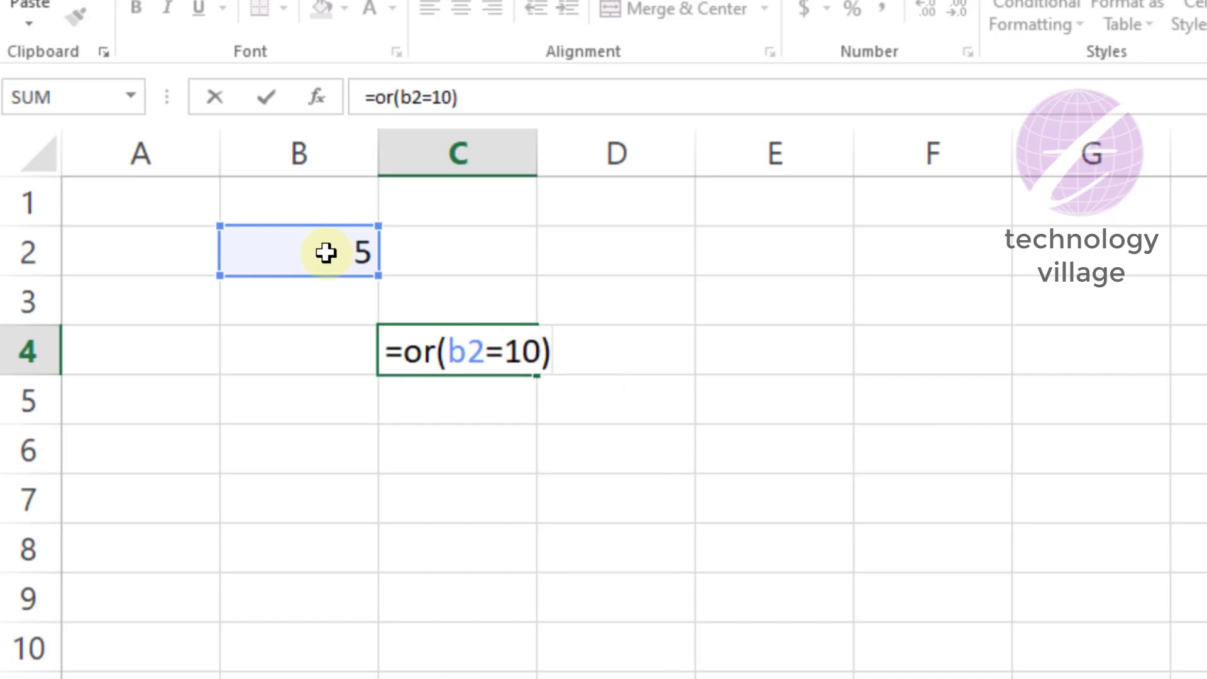
pyautogui.press('Return')
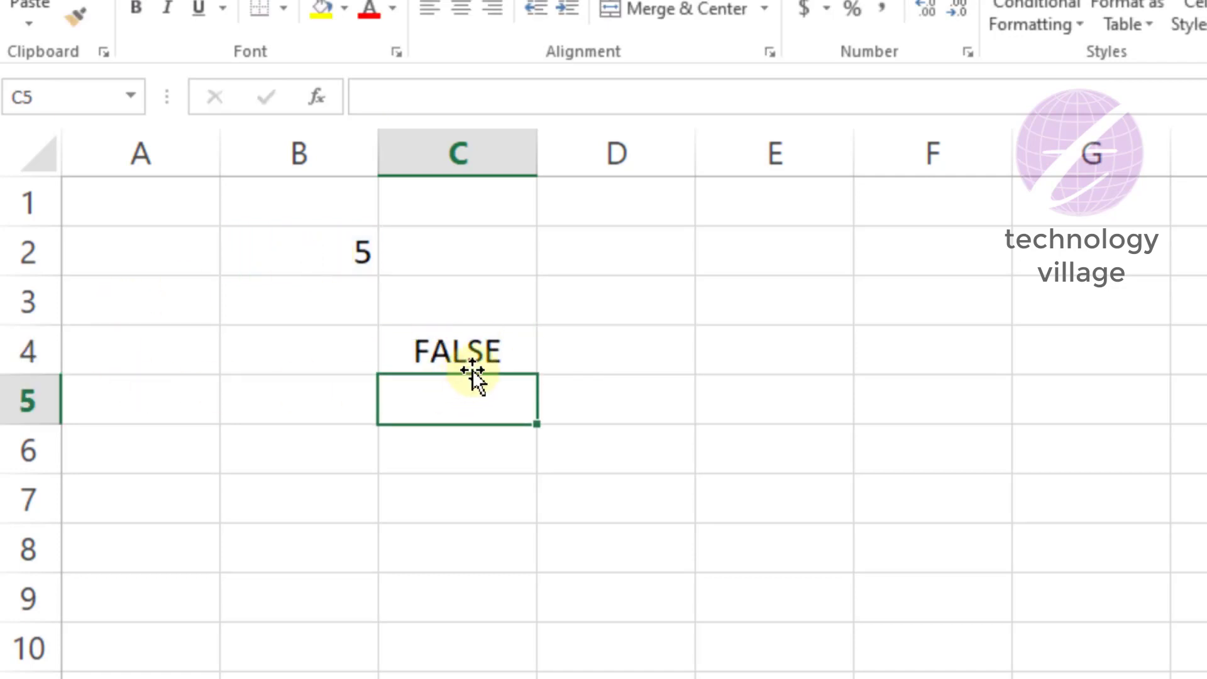
# Step: Set cell B2 to 10 and check the result of the OR formula in C4
pyautogui.click(499, 350)
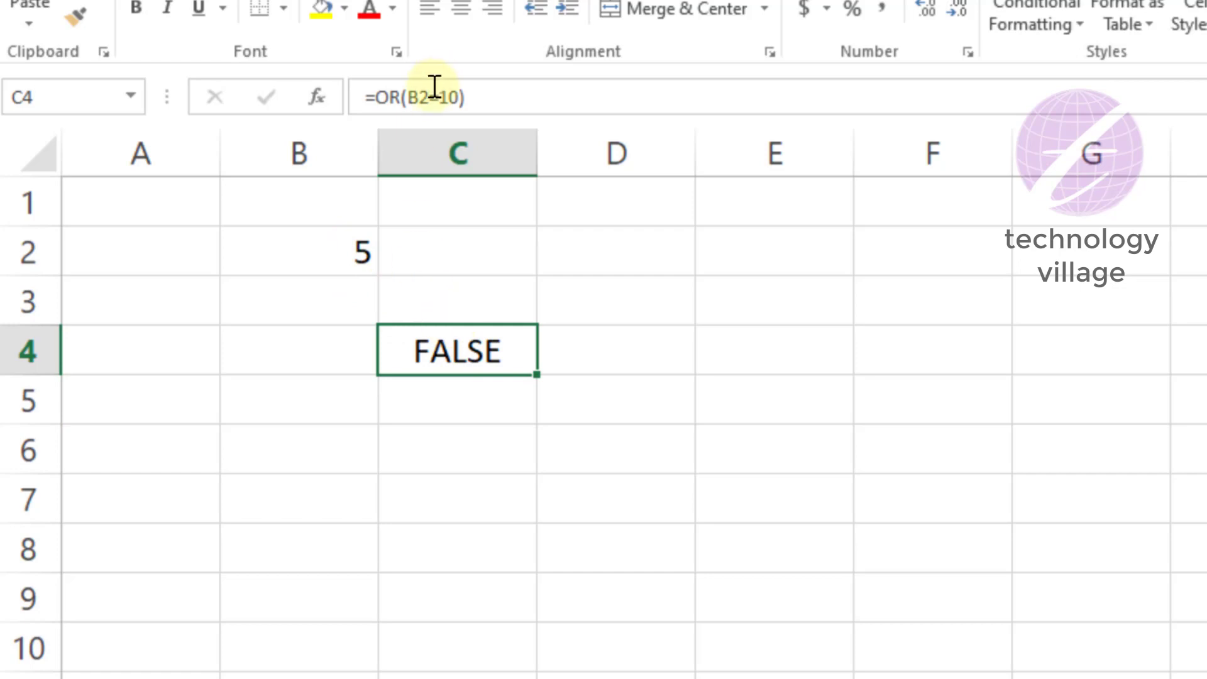
pyautogui.click(343, 251)
pyautogui.write('10')
pyautogui.press('Return')
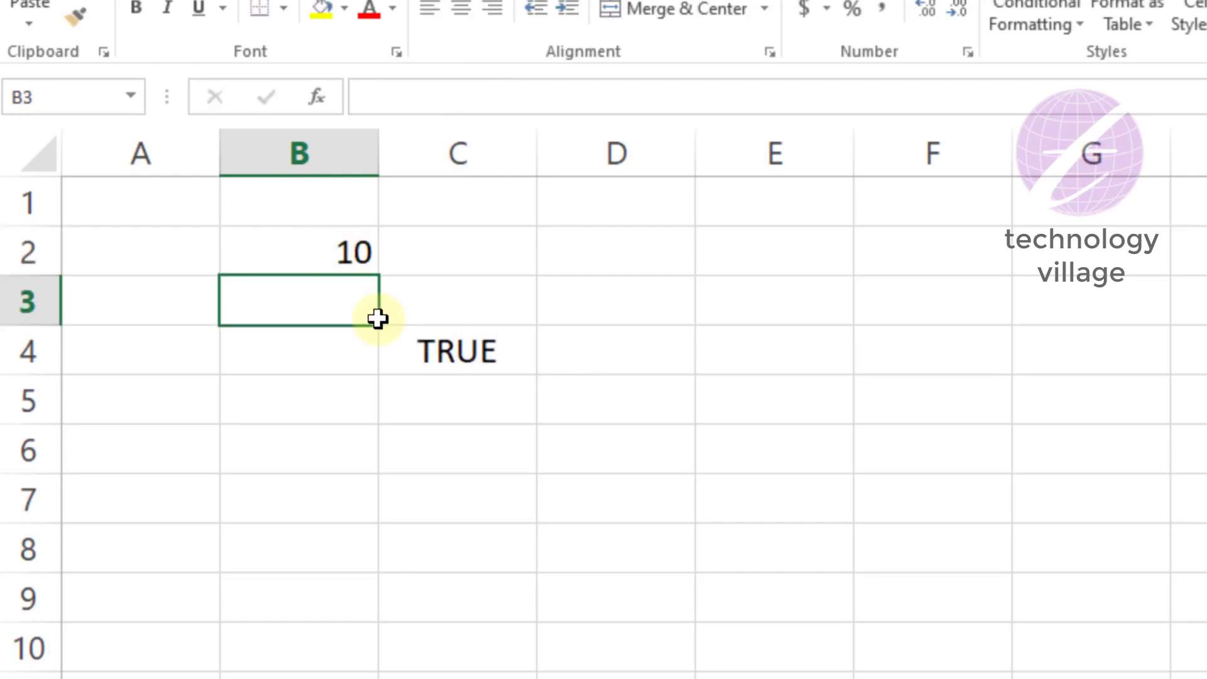
pyautogui.click(465, 353)
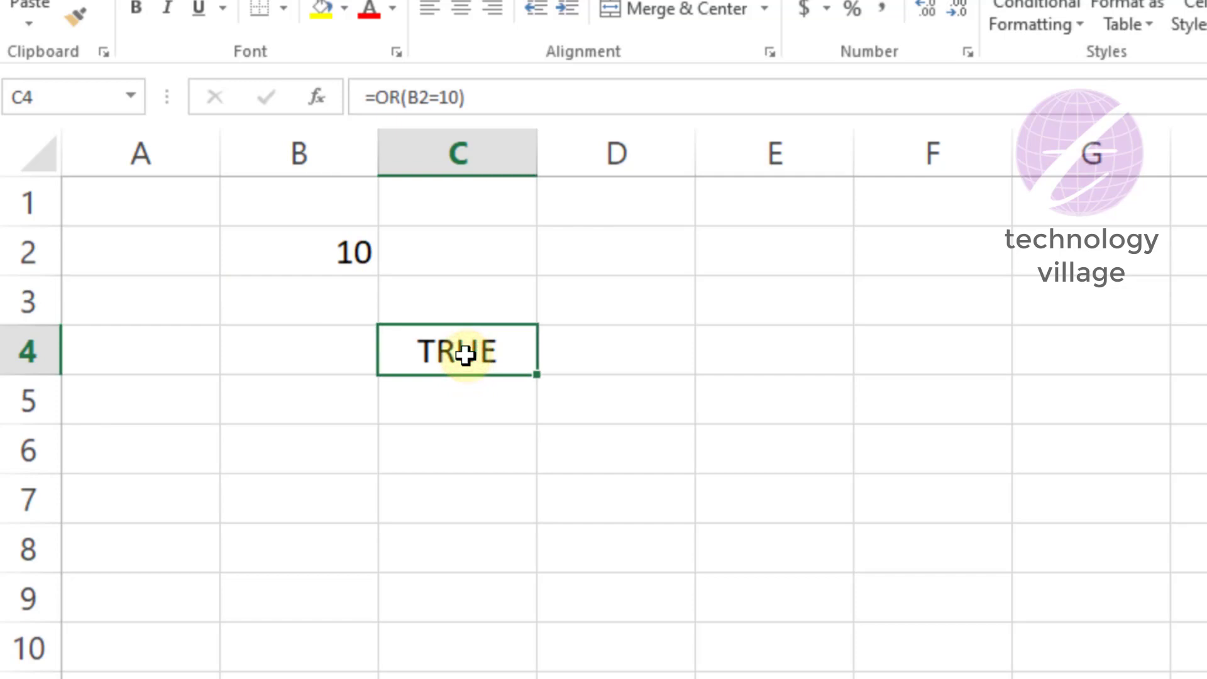
# Step: Enter the value 5 in cell C2, beside the existing number in B2
pyautogui.click(433, 248)
pyautogui.write('5')
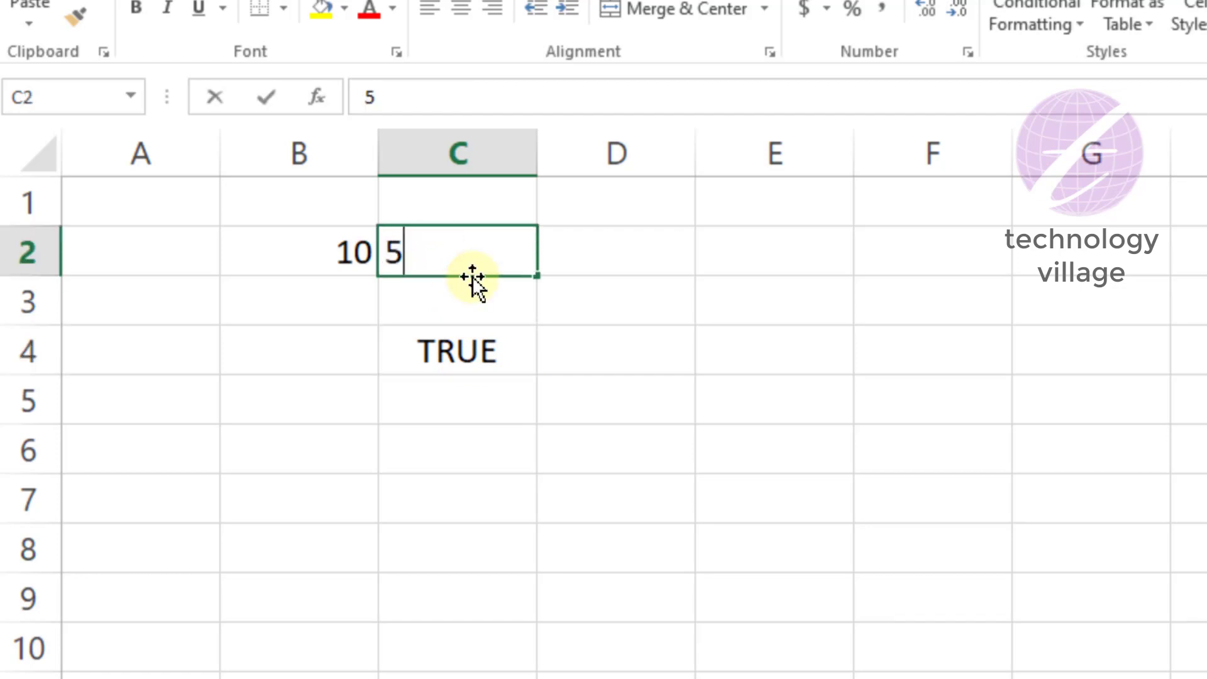
pyautogui.press('Return')
pyautogui.click(463, 352)
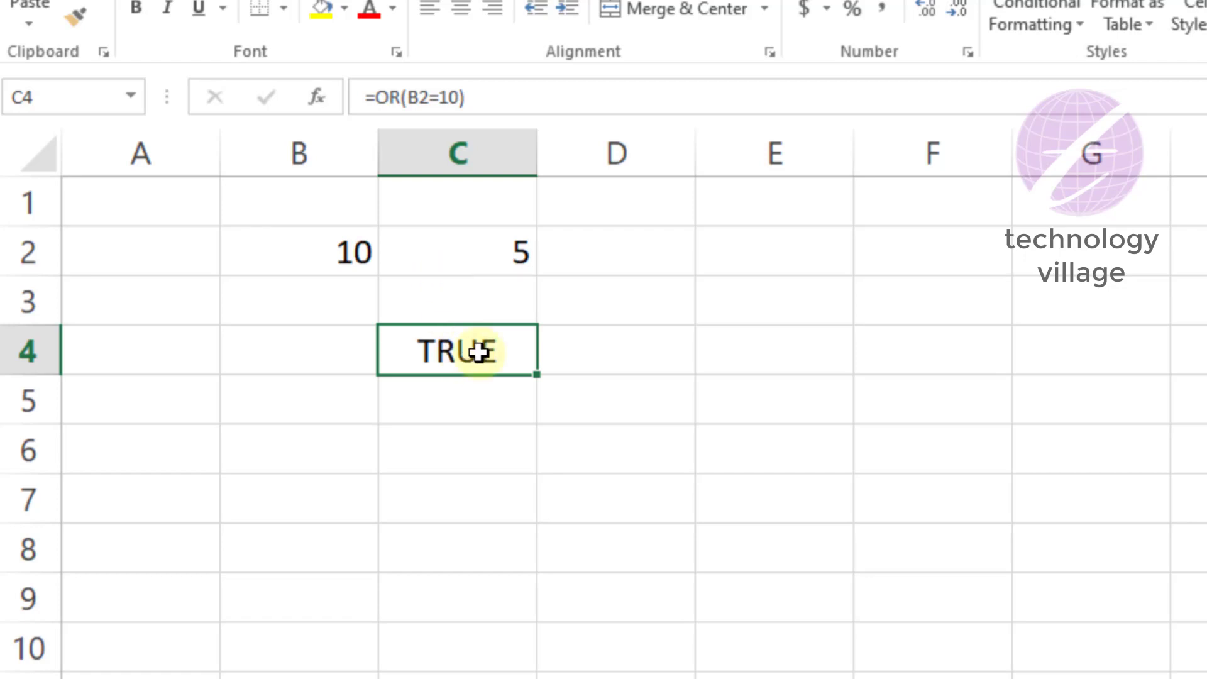
# Step: Edit the OR formula in C4 so that it tests whether B2 equals 5
pyautogui.doubleClick(466, 352)
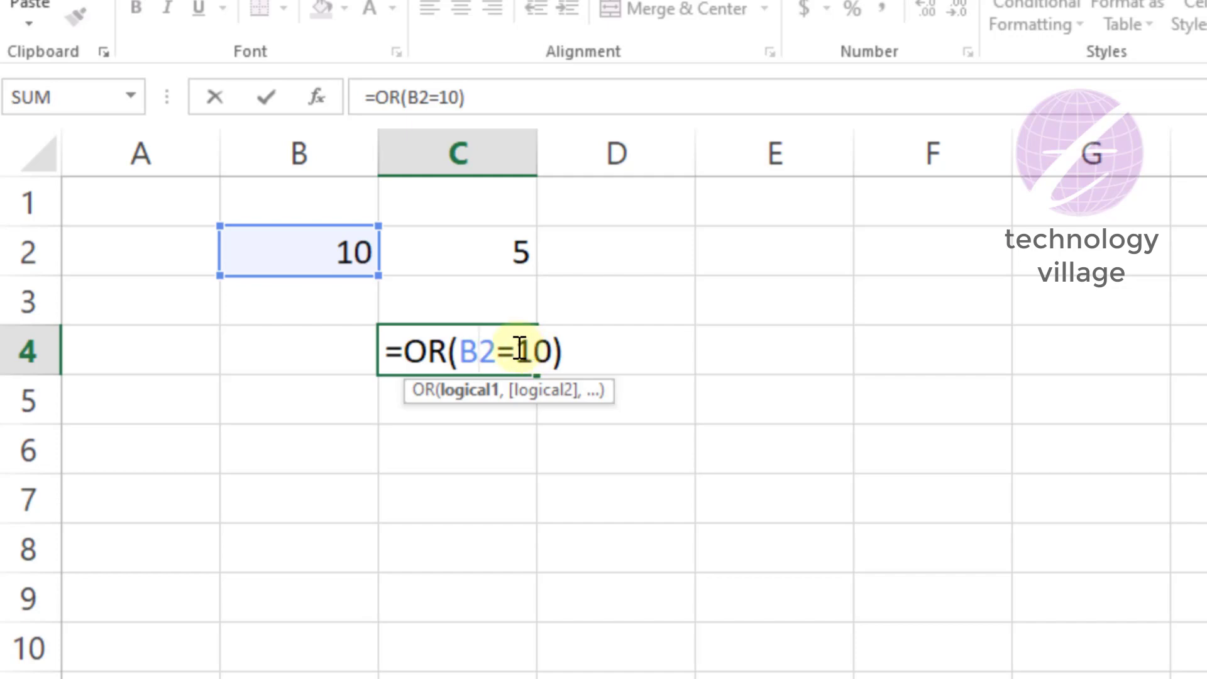
pyautogui.click(551, 350)
pyautogui.press('BackSpace')
pyautogui.press('BackSpace')
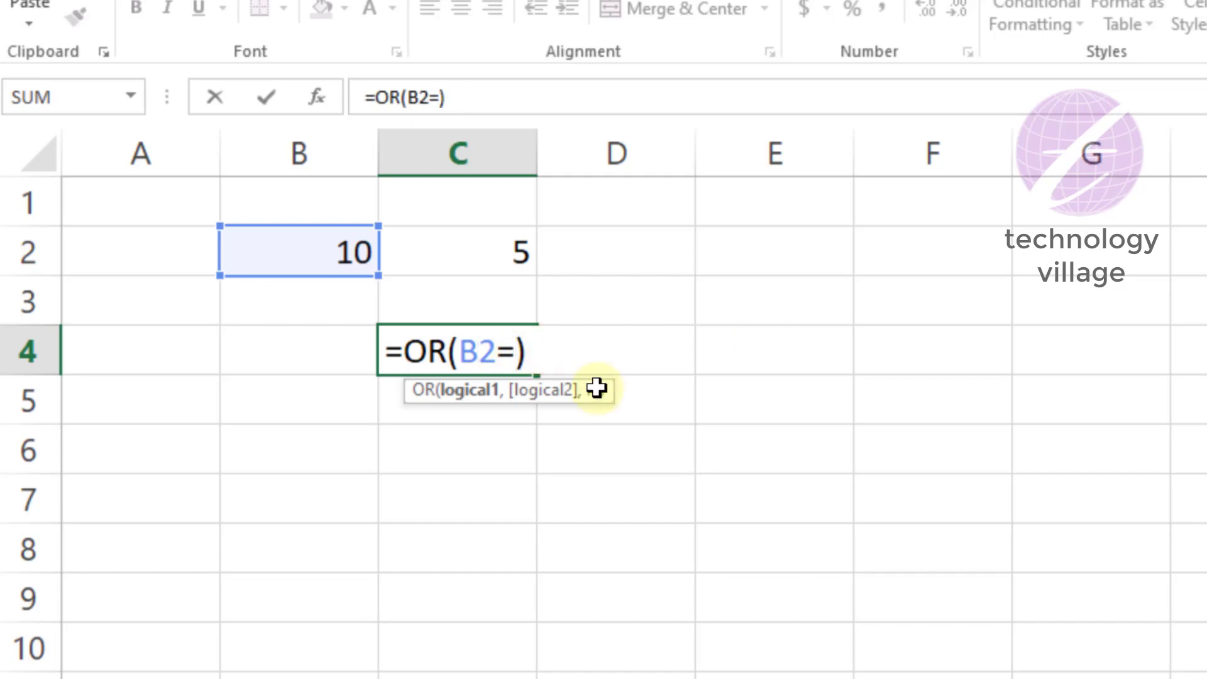
pyautogui.write('5')
pyautogui.press('Return')
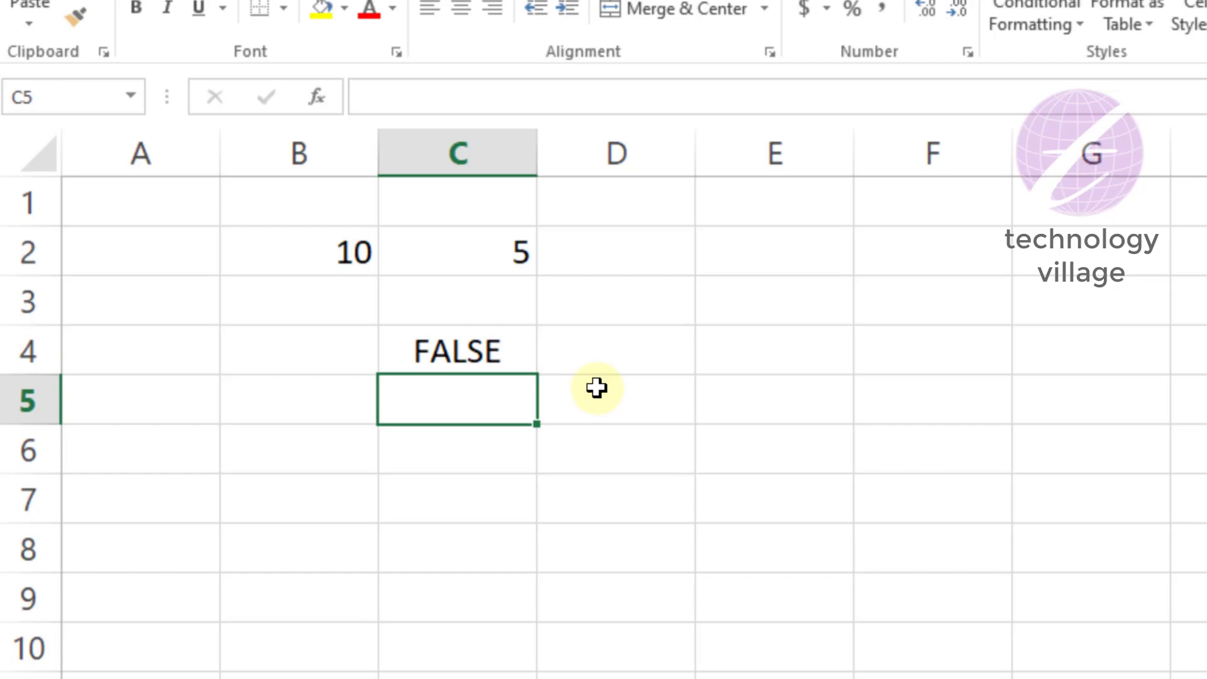
# Step: Add the second condition C2=5 to the OR formula in cell C4, making it =OR(B2=5,C2=5)
pyautogui.click(491, 351)
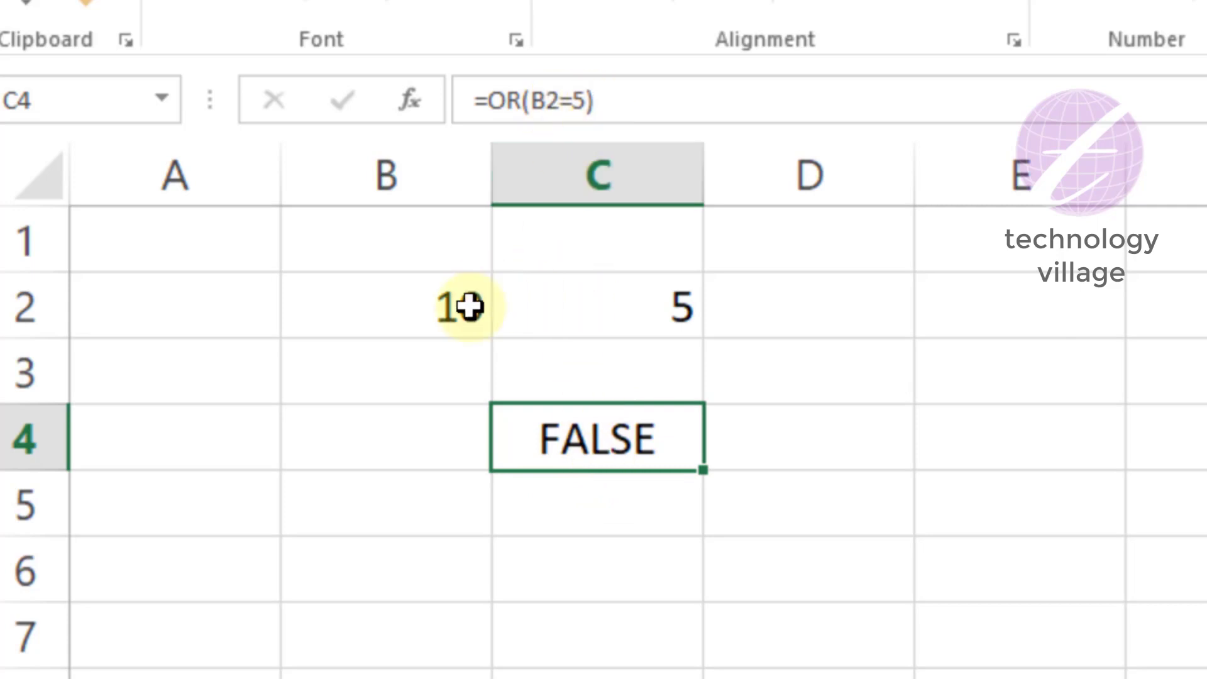
pyautogui.doubleClick(623, 438)
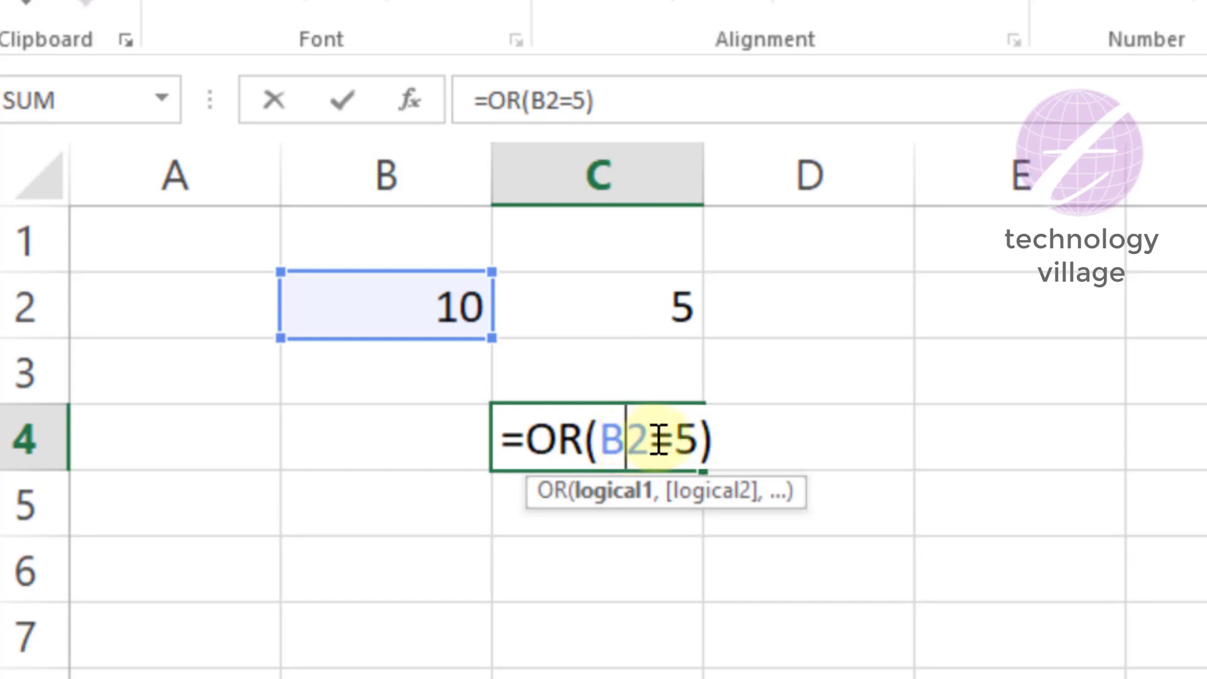
pyautogui.click(685, 438)
pyautogui.write(',')
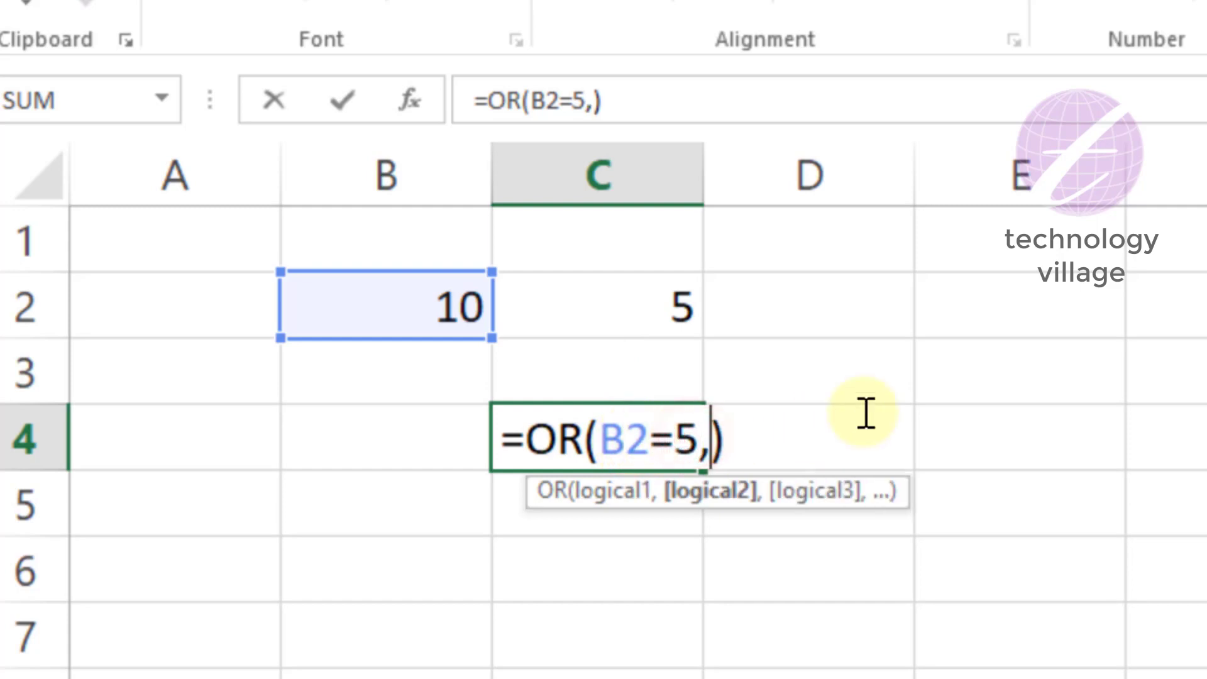
pyautogui.write('c2=')
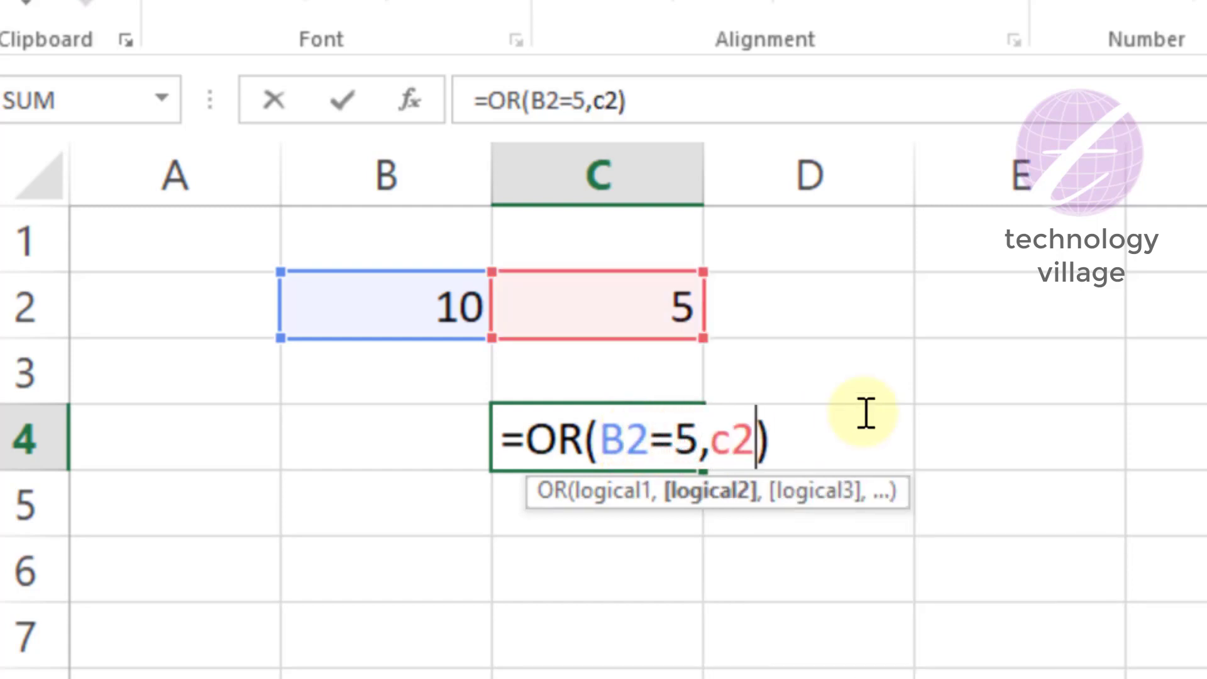
pyautogui.write('5')
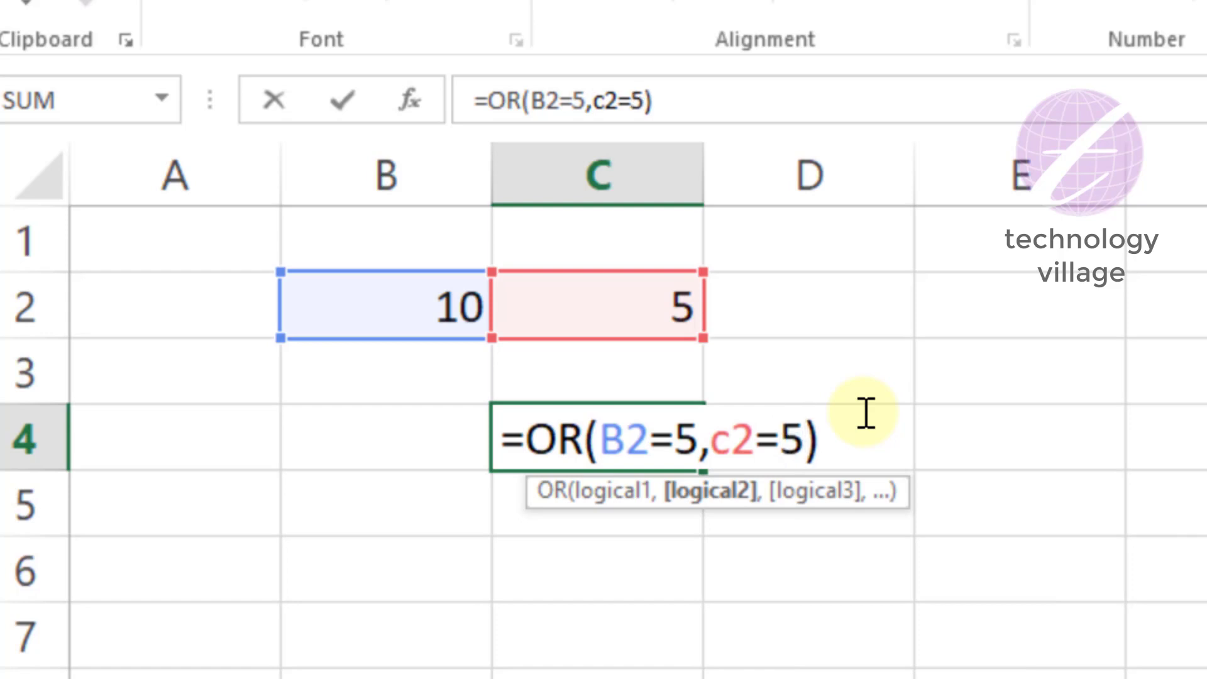
pyautogui.press('Return')
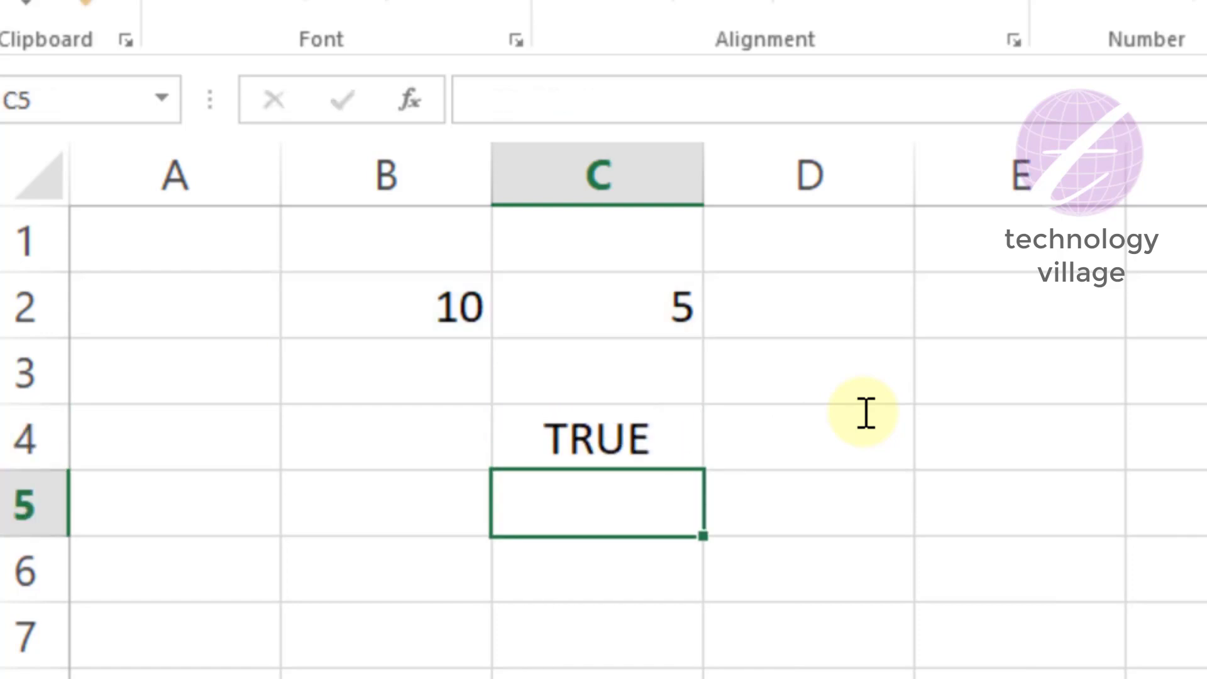
# Step: Compare the OR formula with the values in B2 and C2, and set C2 to 11 to test the result in C4
pyautogui.click(630, 439)
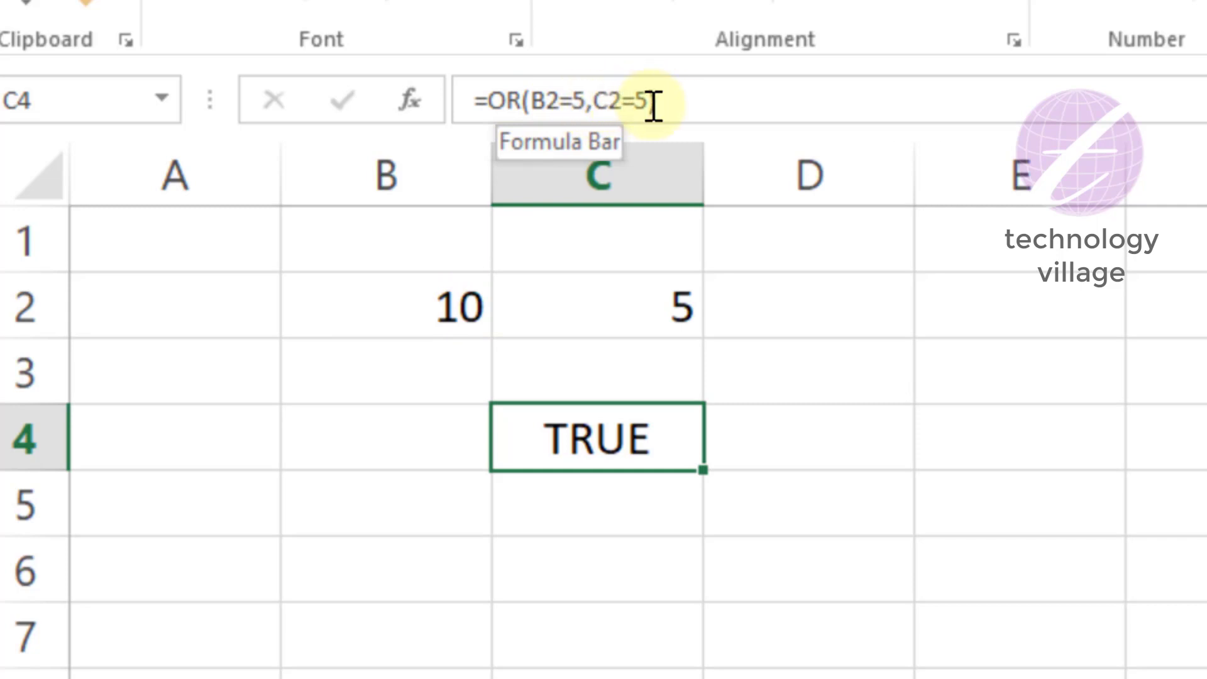
pyautogui.click(452, 307)
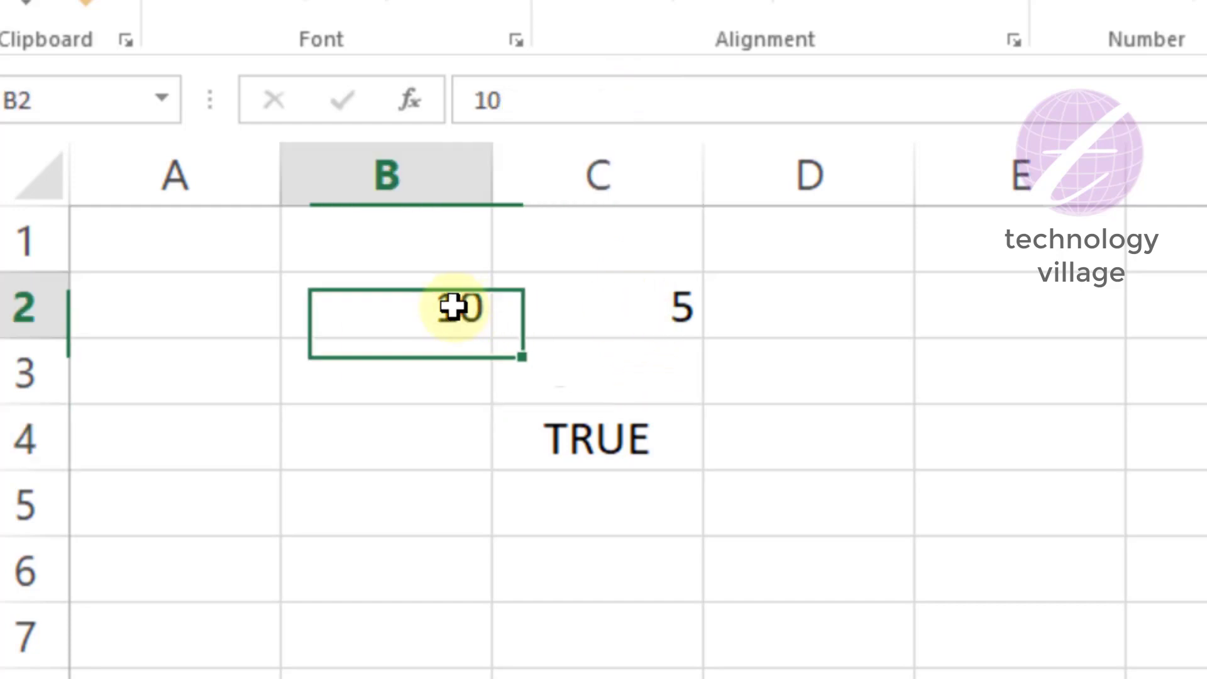
pyautogui.click(633, 303)
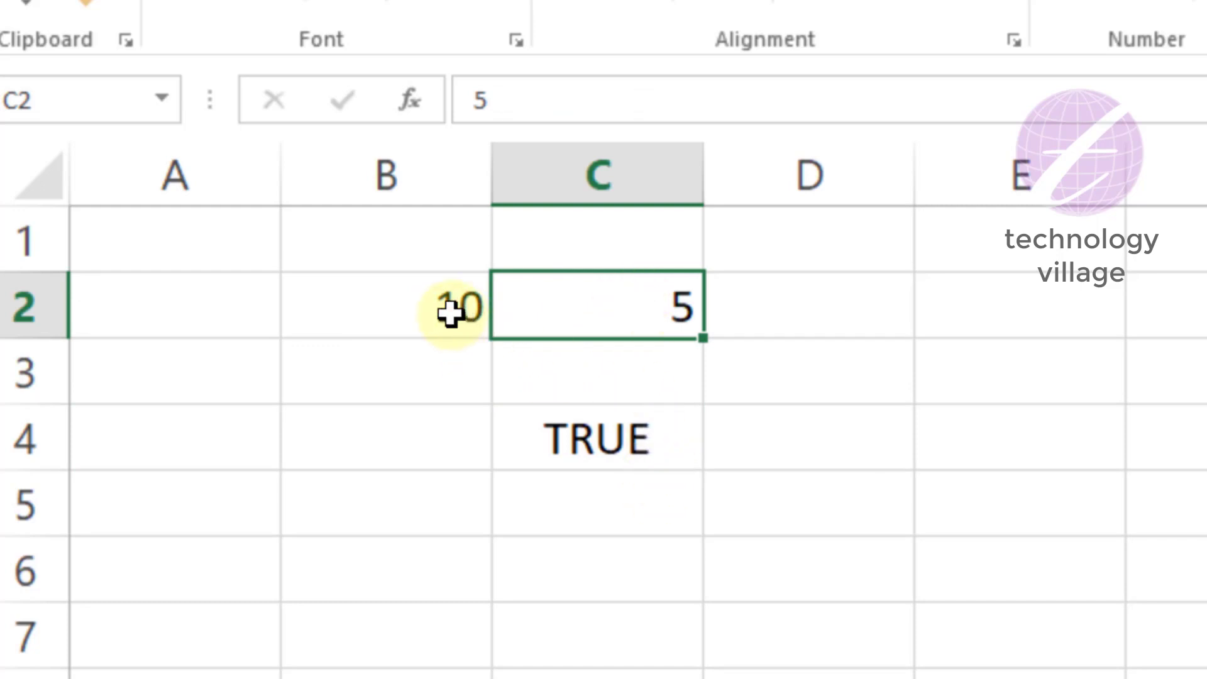
pyautogui.click(606, 427)
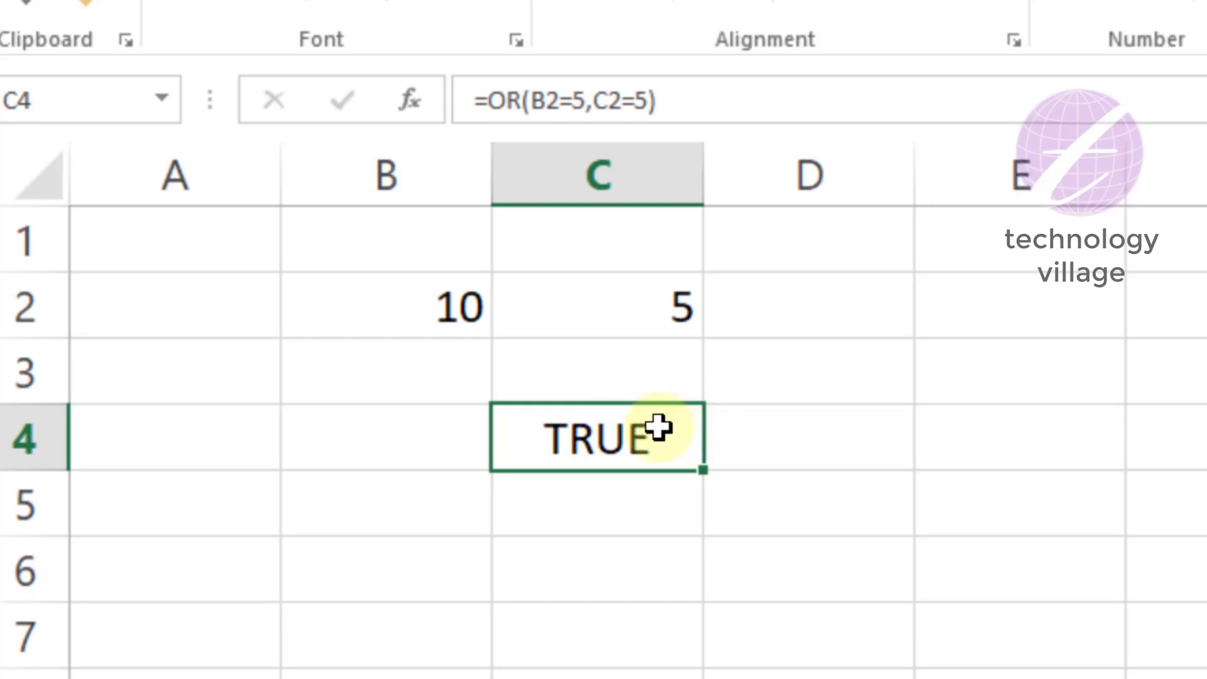
pyautogui.click(663, 308)
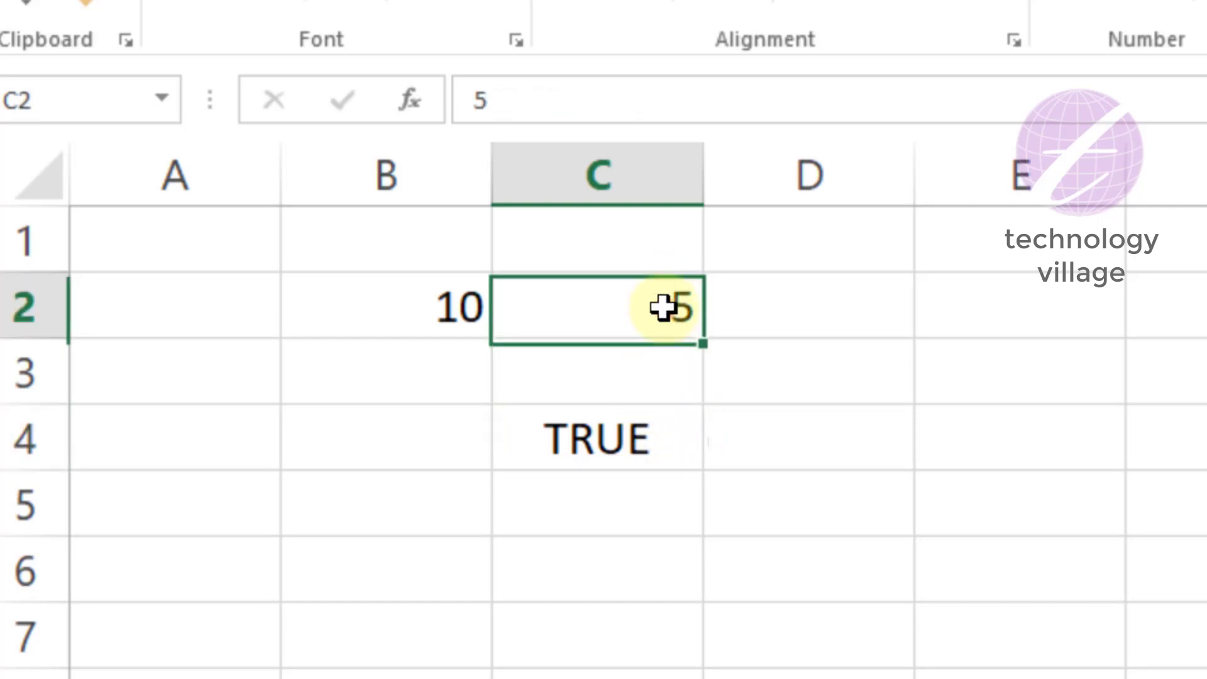
pyautogui.write('11')
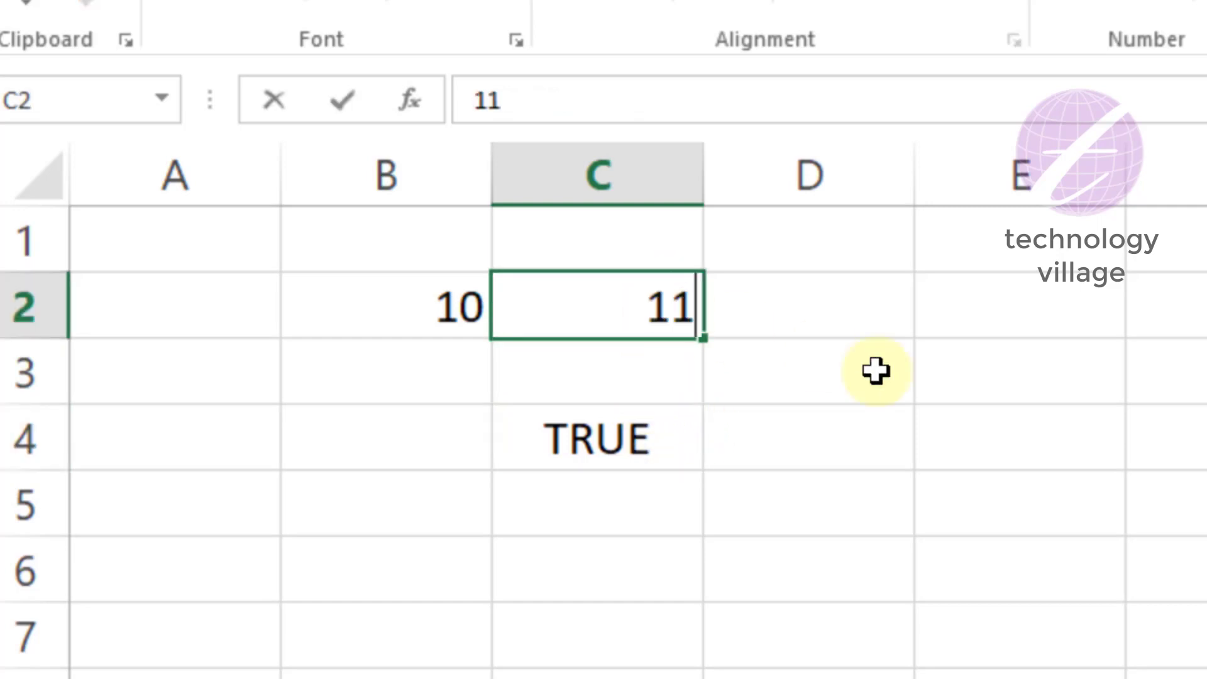
pyautogui.press('Return')
pyautogui.click(661, 437)
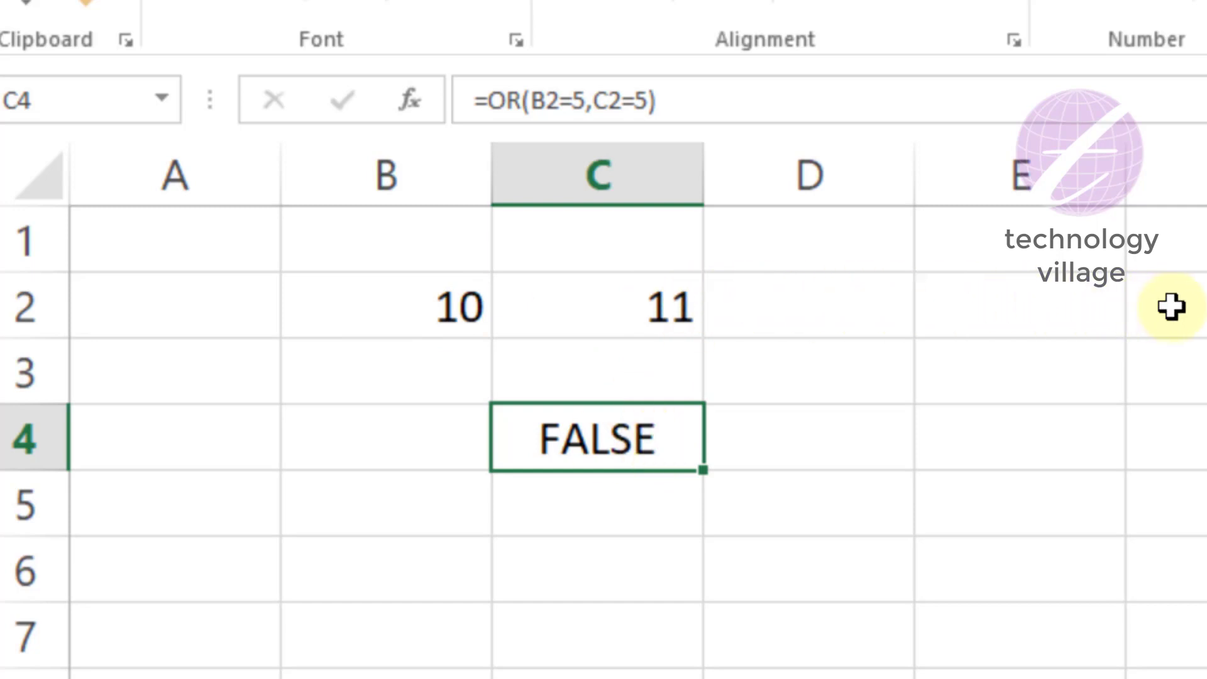
# Step: Enter the value 8 in cell D2 as a third number in the row
pyautogui.click(837, 314)
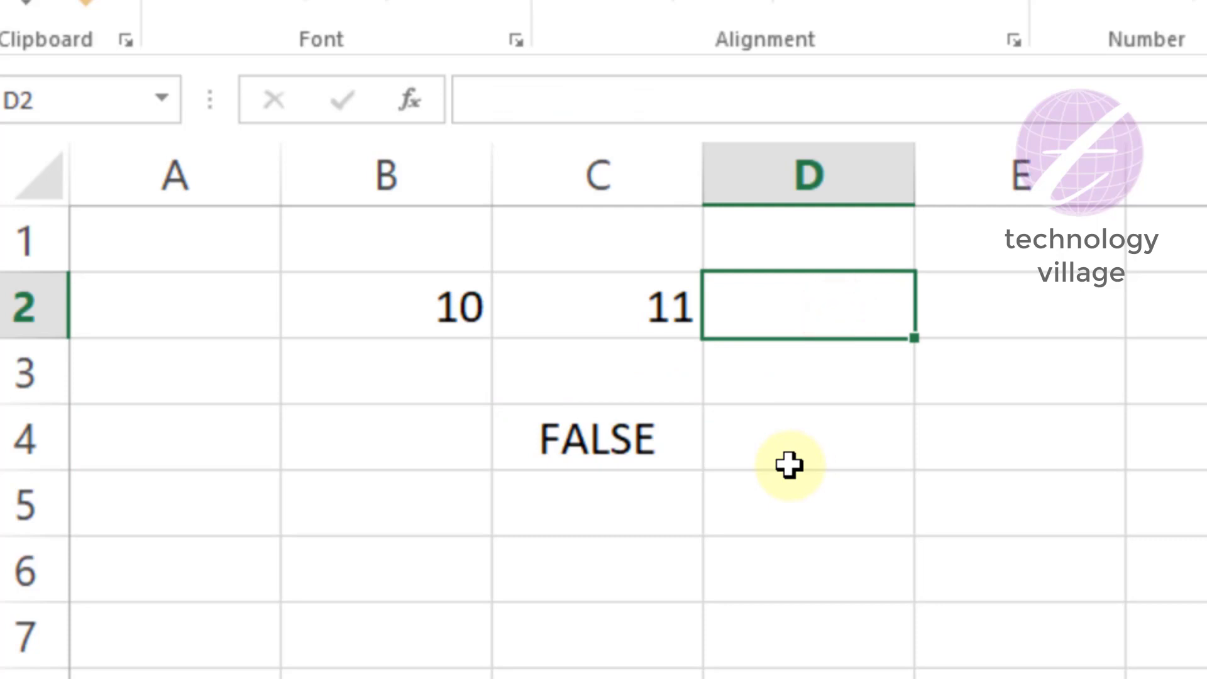
pyautogui.write('8')
pyautogui.press('Return')
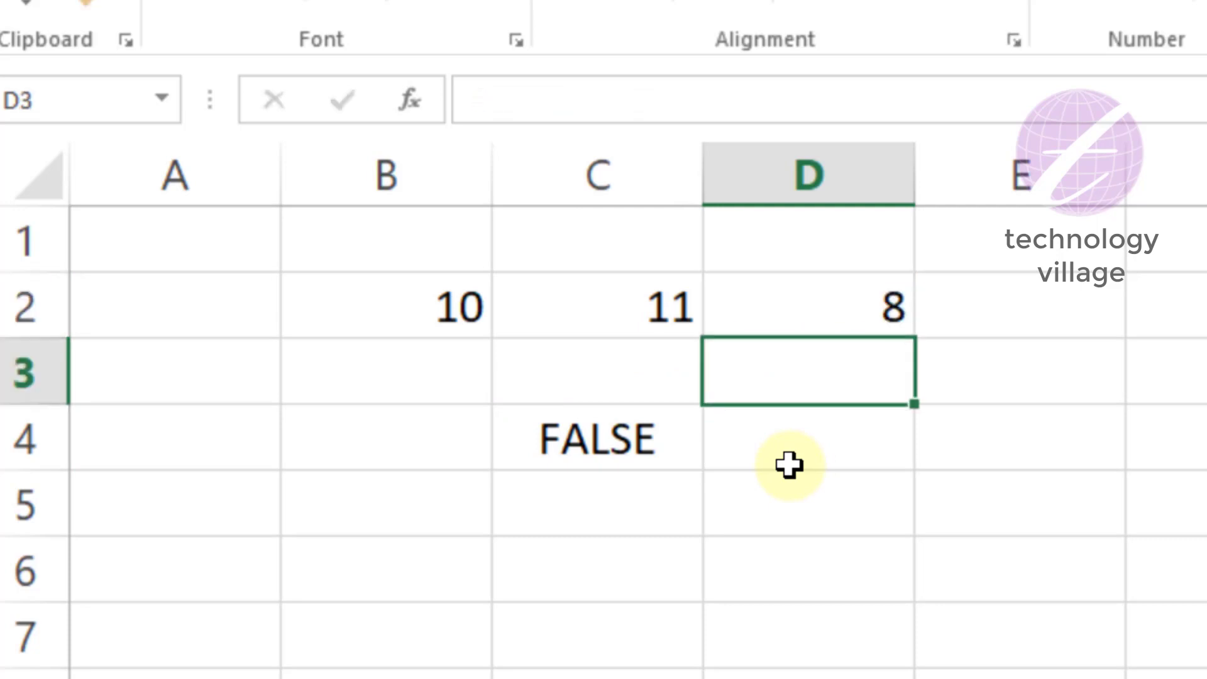
# Step: Add the third condition D2=8 to the OR formula in C4 and check its result against B2, C2 and D2
pyautogui.click(598, 439)
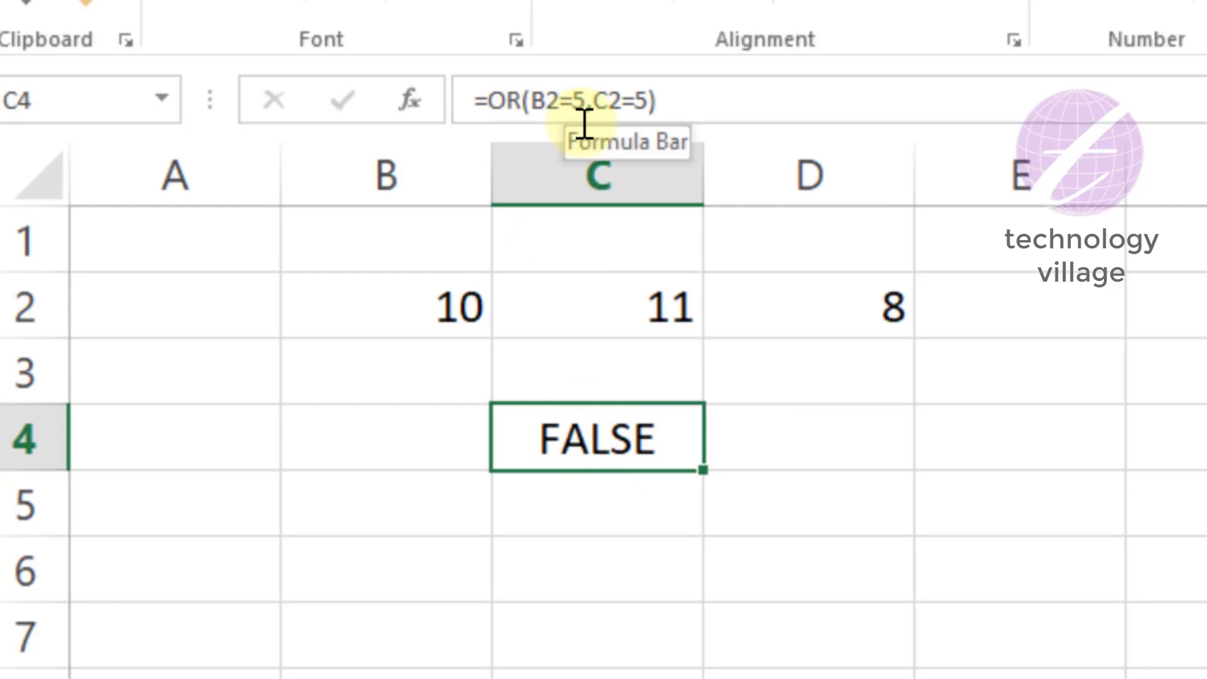
pyautogui.click(647, 101)
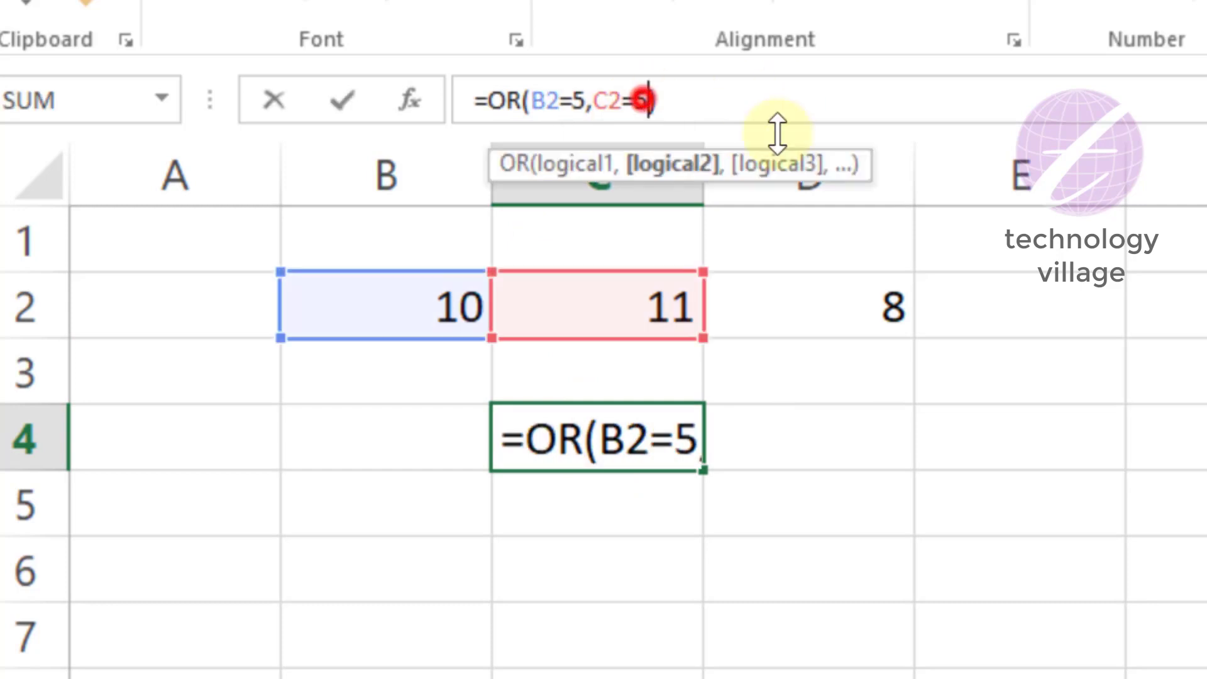
pyautogui.write(',')
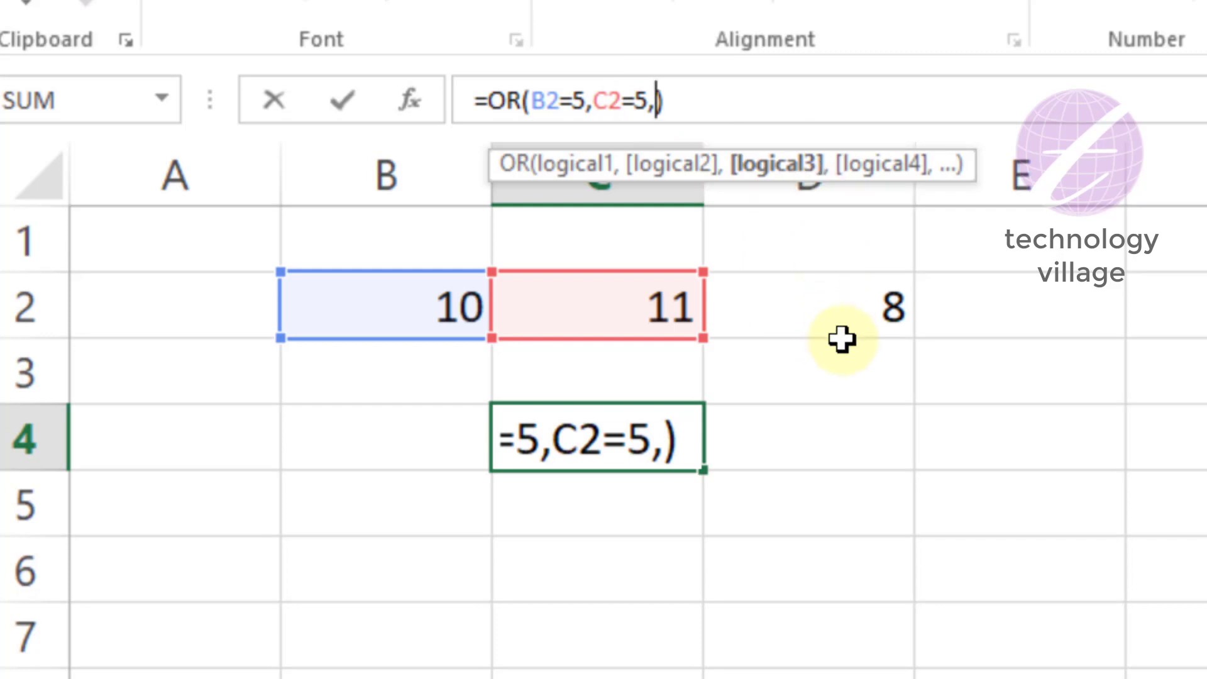
pyautogui.write('d2=')
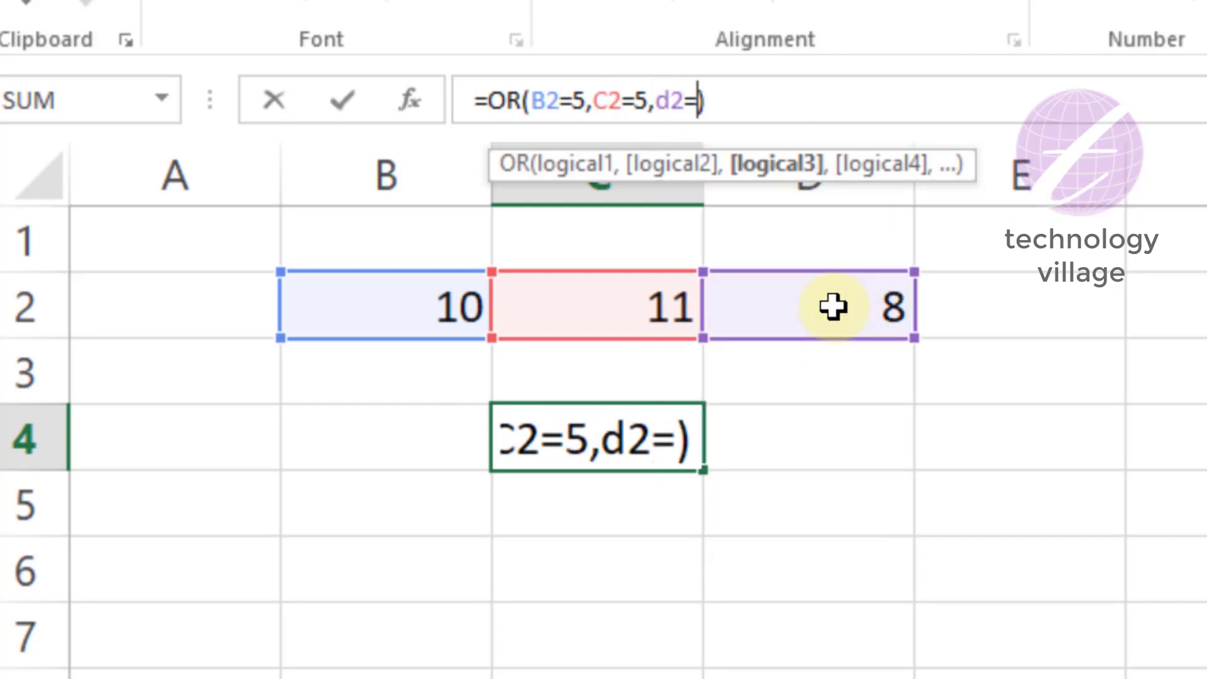
pyautogui.write('8')
pyautogui.press('Return')
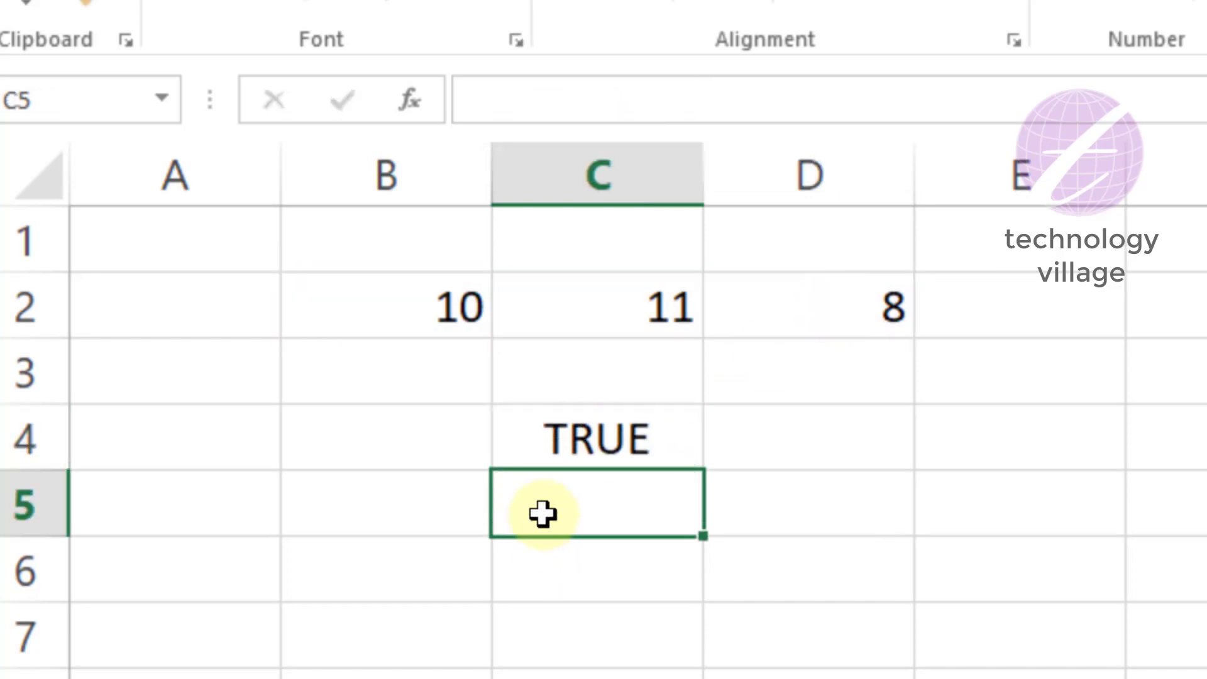
pyautogui.click(463, 305)
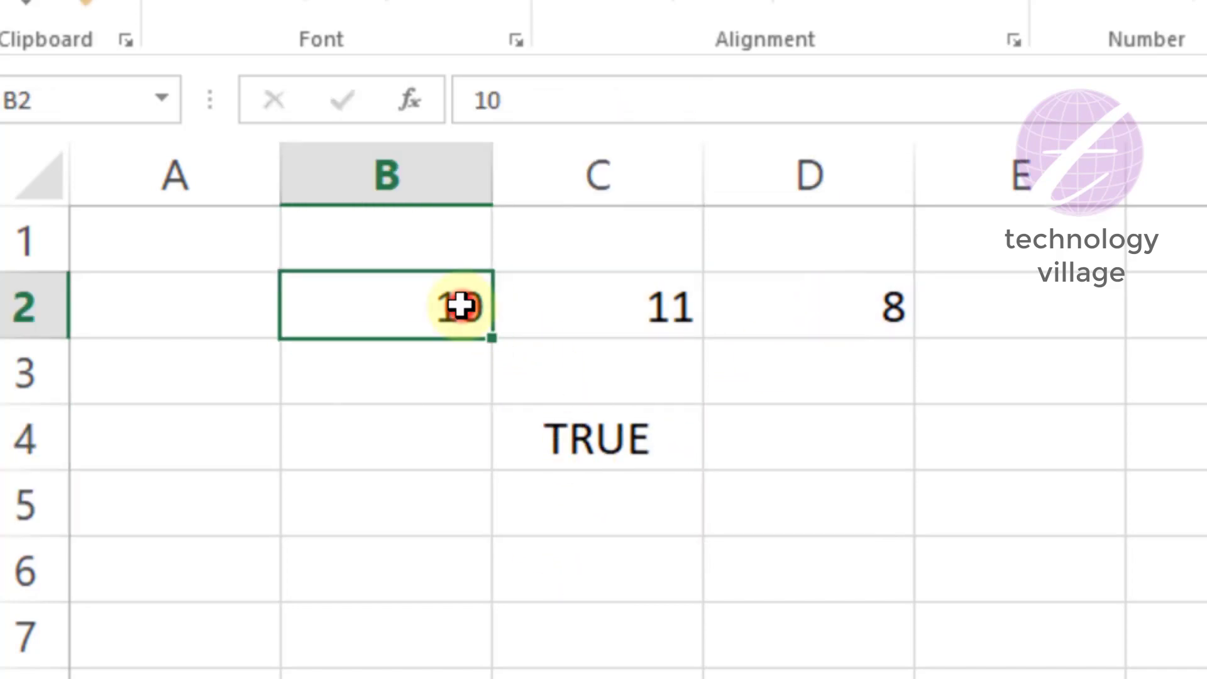
pyautogui.click(606, 306)
pyautogui.click(856, 313)
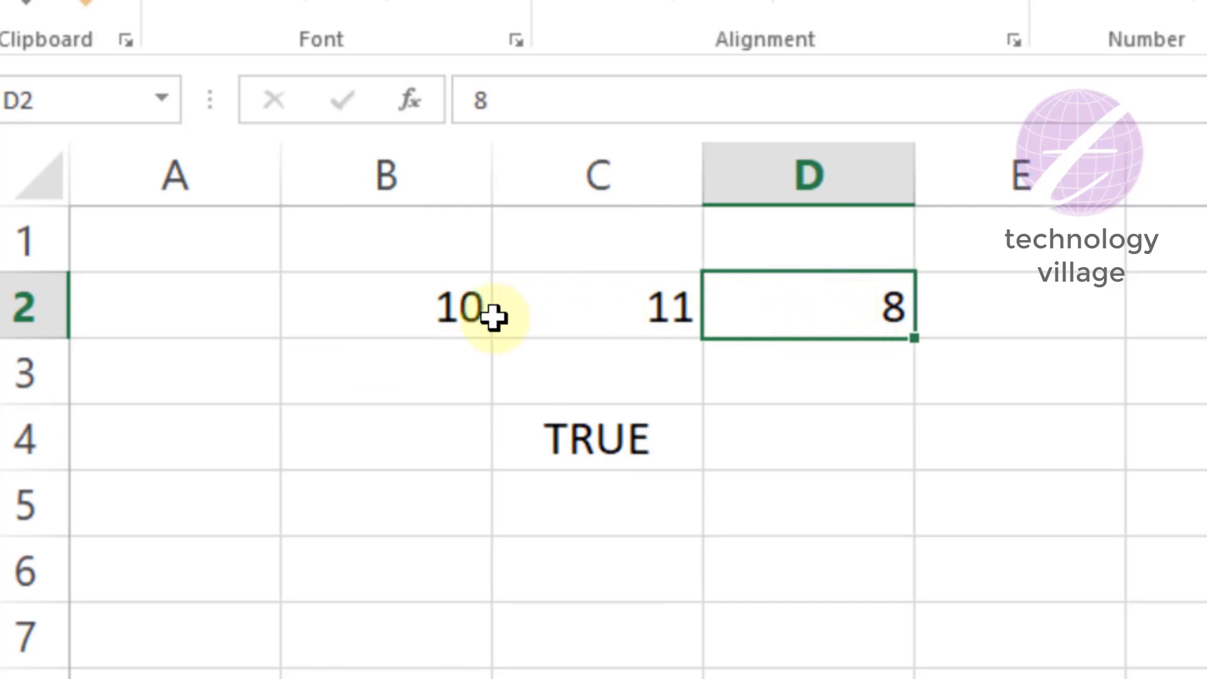
pyautogui.click(648, 438)
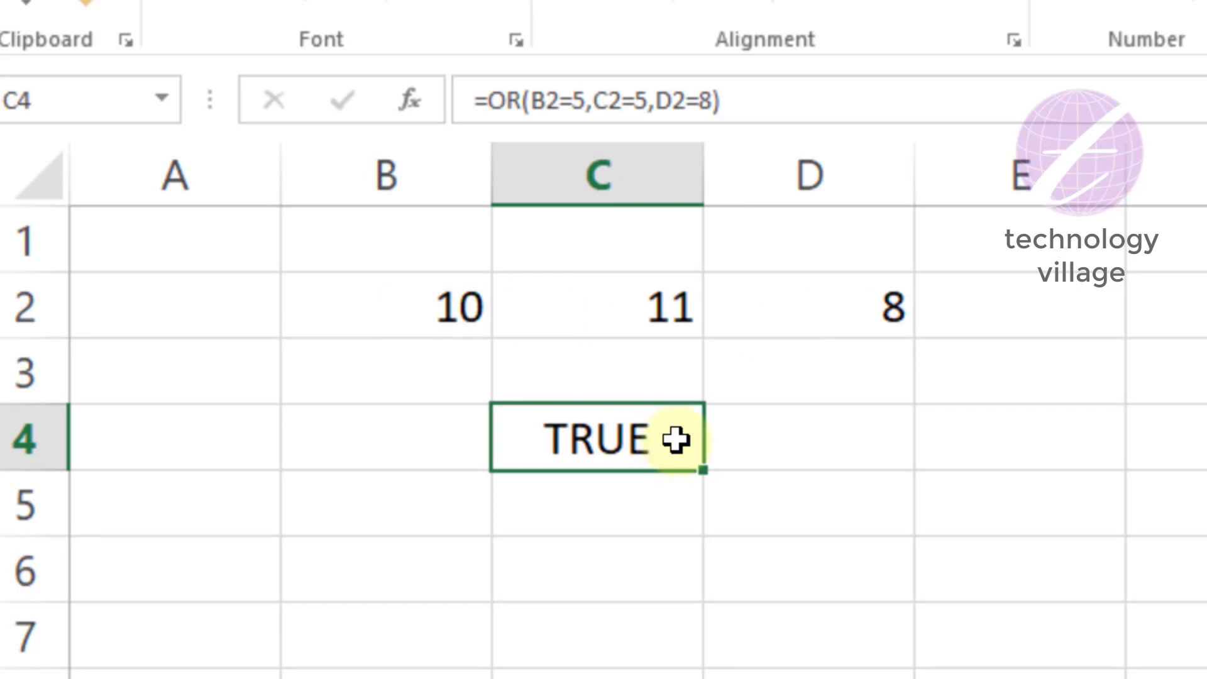
# Step: Enter 18 in cell A2 and clear the numbers from cells B2, C2 and D2
pyautogui.click(202, 307)
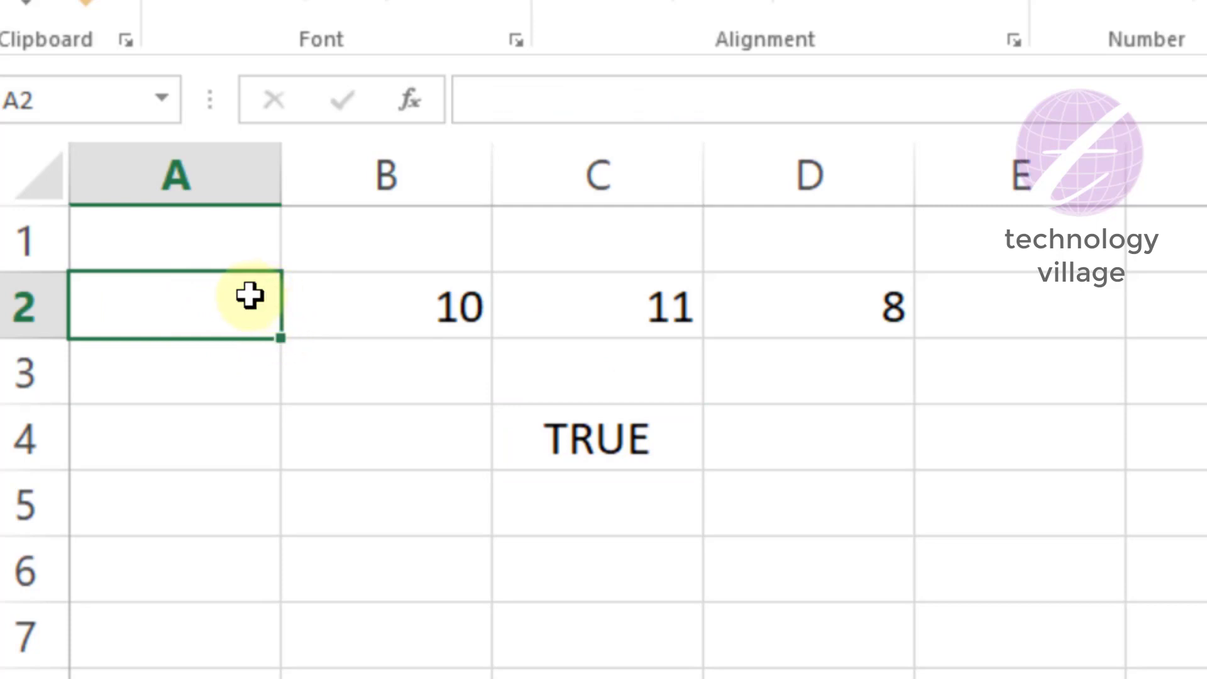
pyautogui.write('18')
pyautogui.press('Tab')
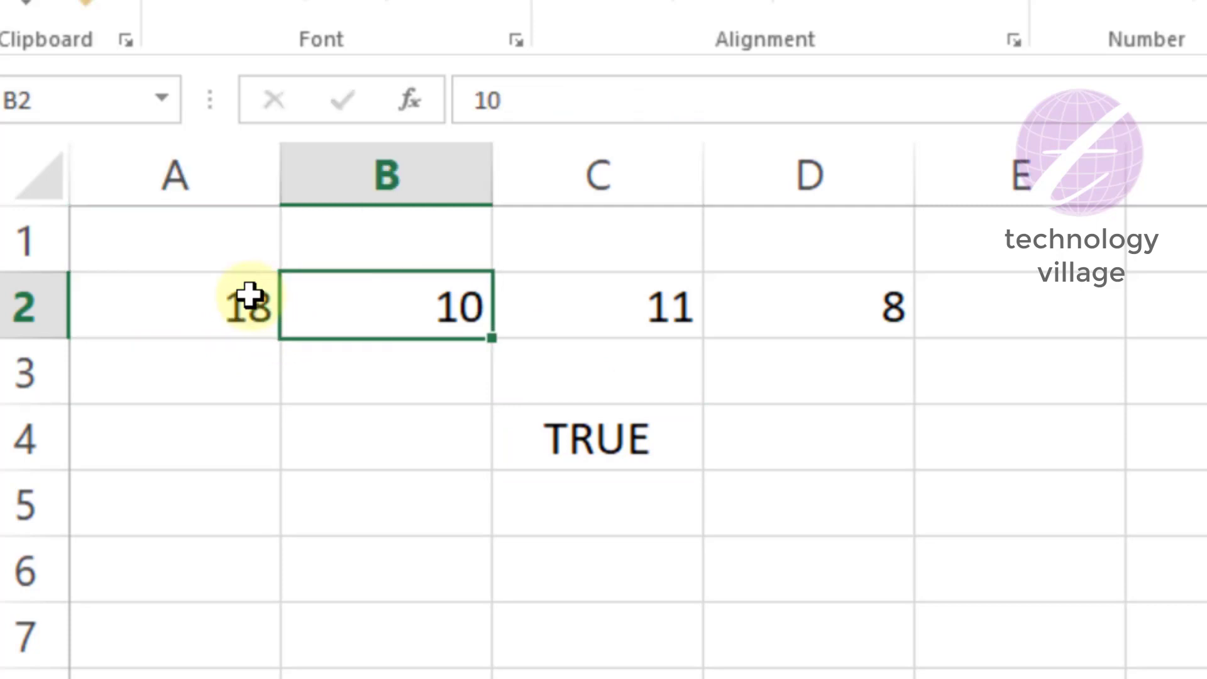
pyautogui.press('Delete')
pyautogui.press('Tab')
pyautogui.hotkey('shift', 'Right')
pyautogui.hotkey('shift', 'Right')
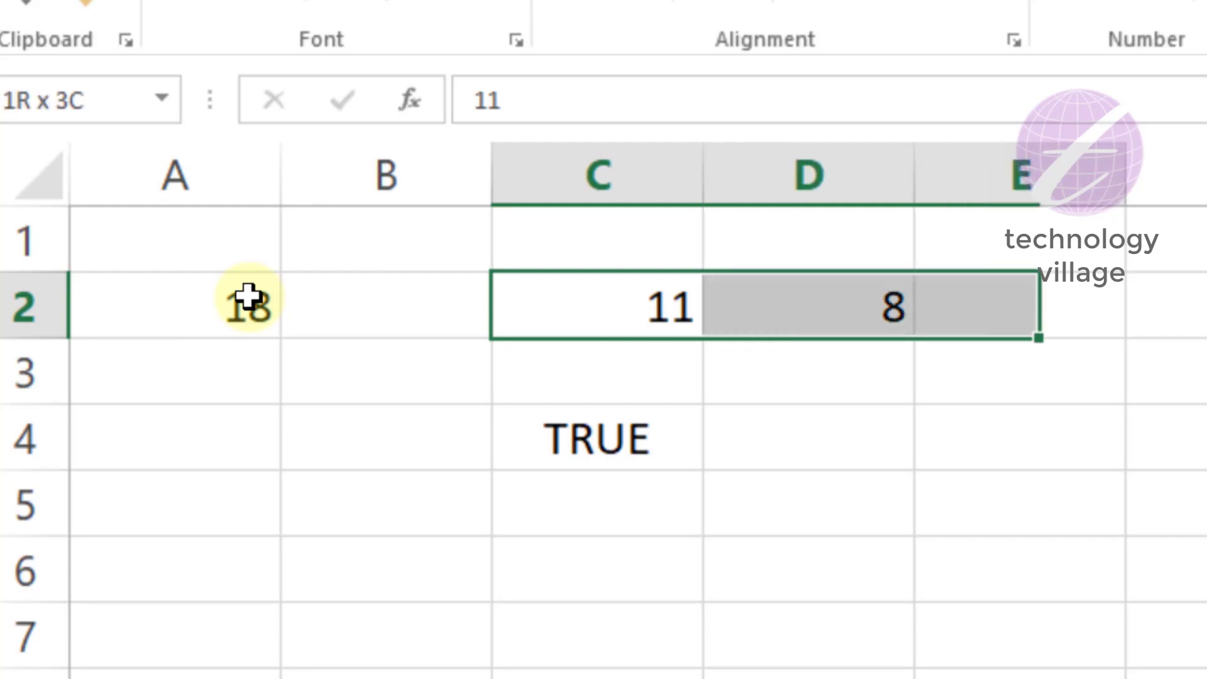
pyautogui.press('Delete')
# Step: Enter the person's first name in cell B2 and review it together with the number in A2
pyautogui.click(383, 316)
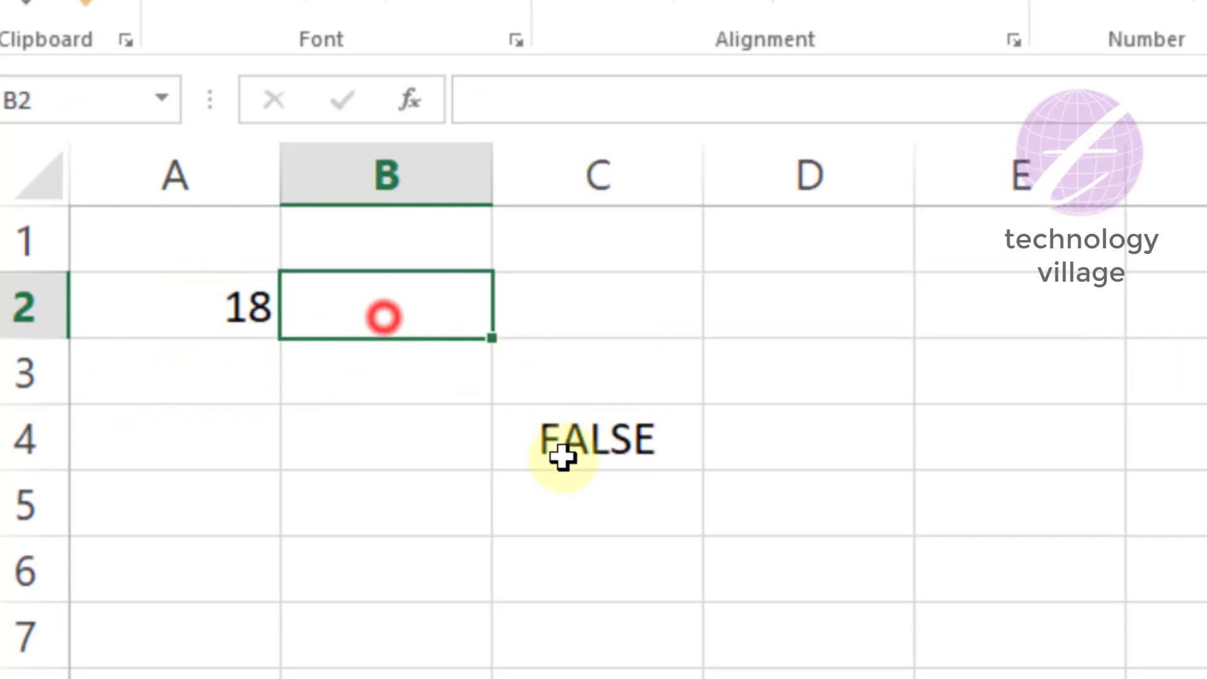
pyautogui.write('saud')
pyautogui.press('Return')
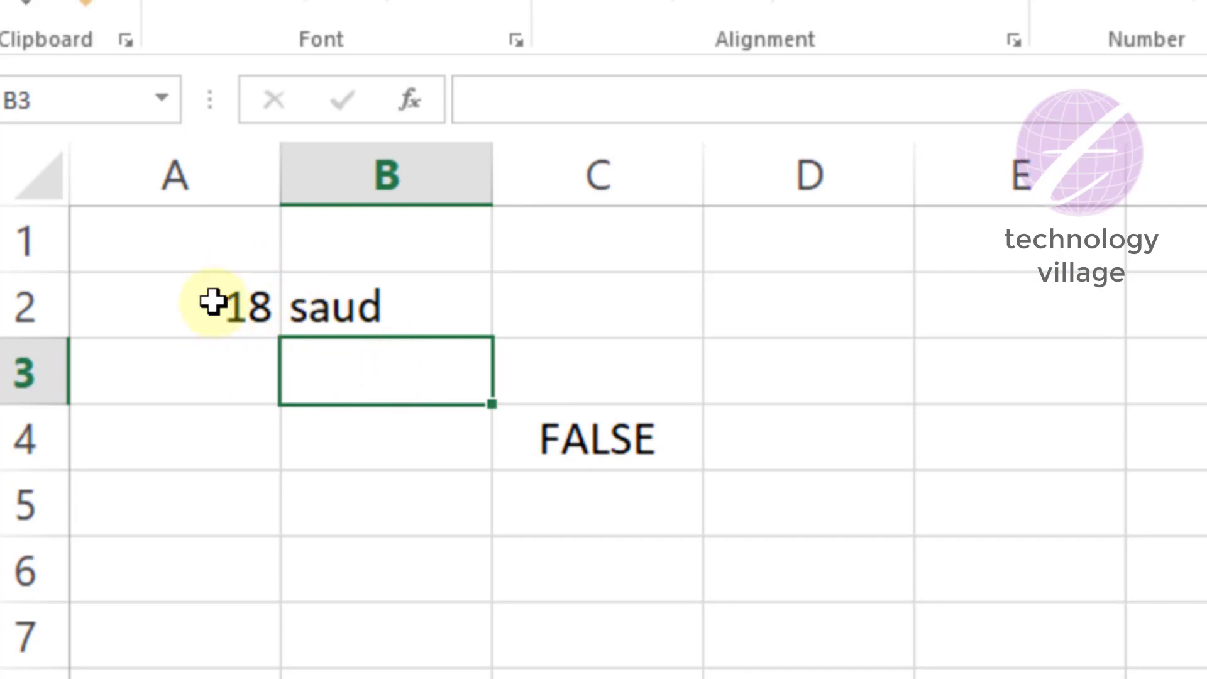
pyautogui.click(190, 307)
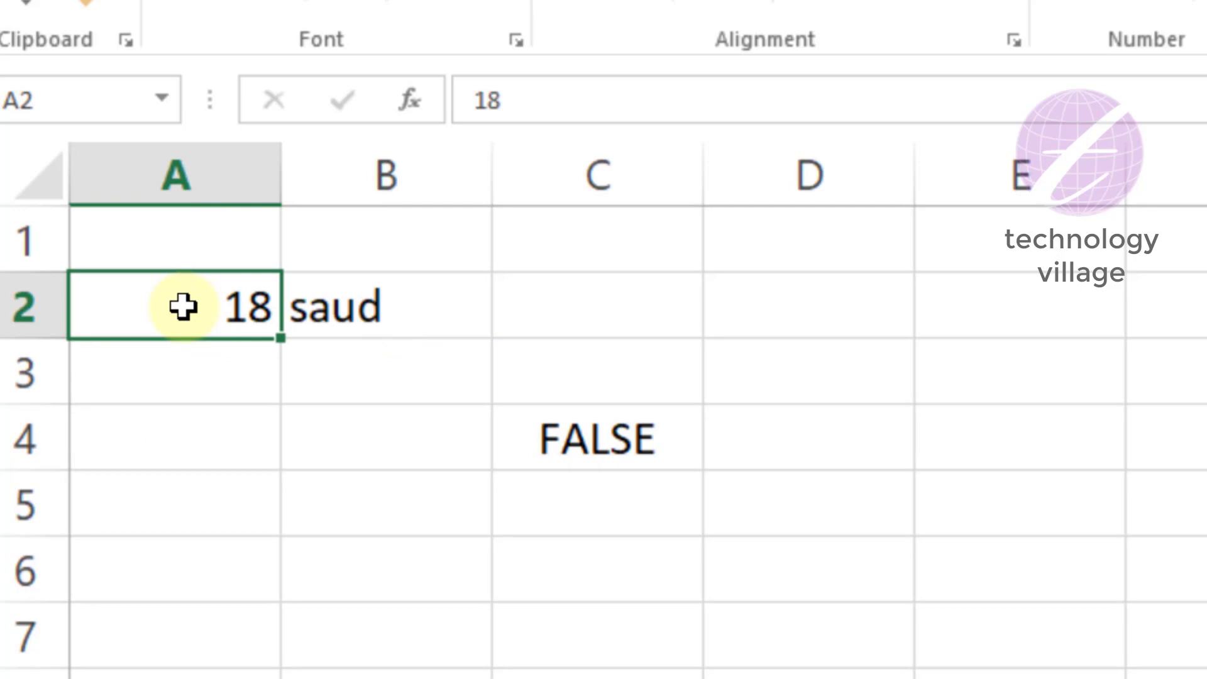
pyautogui.click(409, 313)
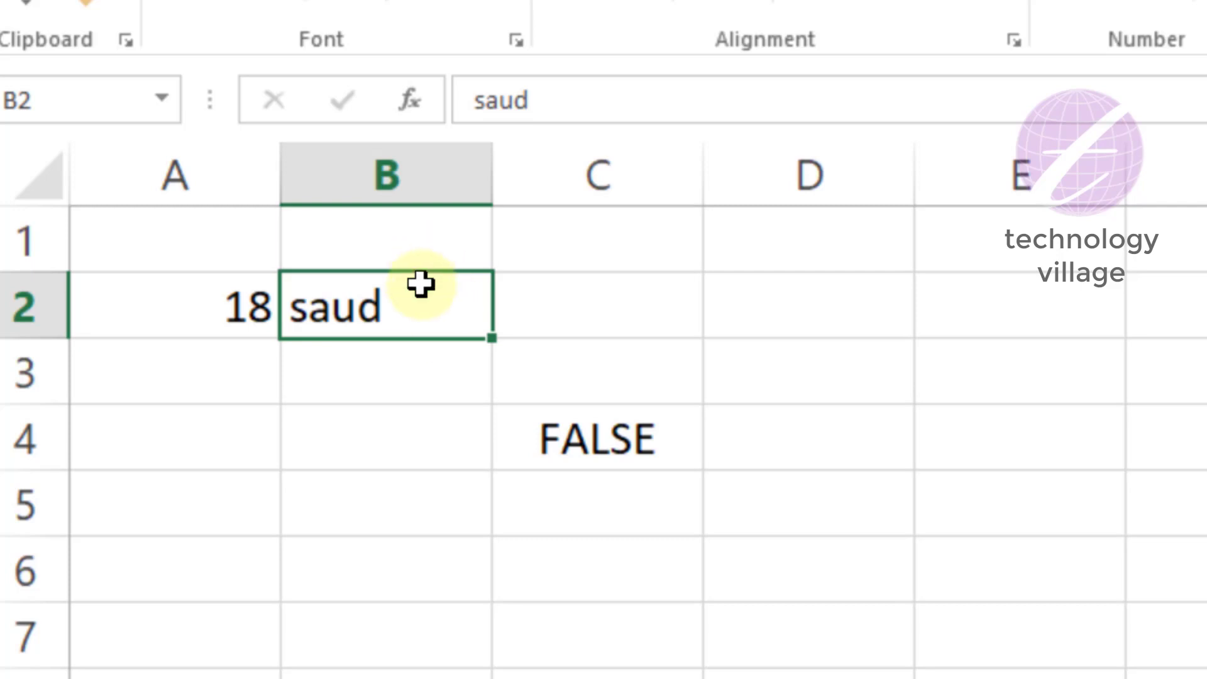
# Step: Replace the OR formula in C4 with the start of an IF formula that nests OR as its logical test
pyautogui.click(630, 435)
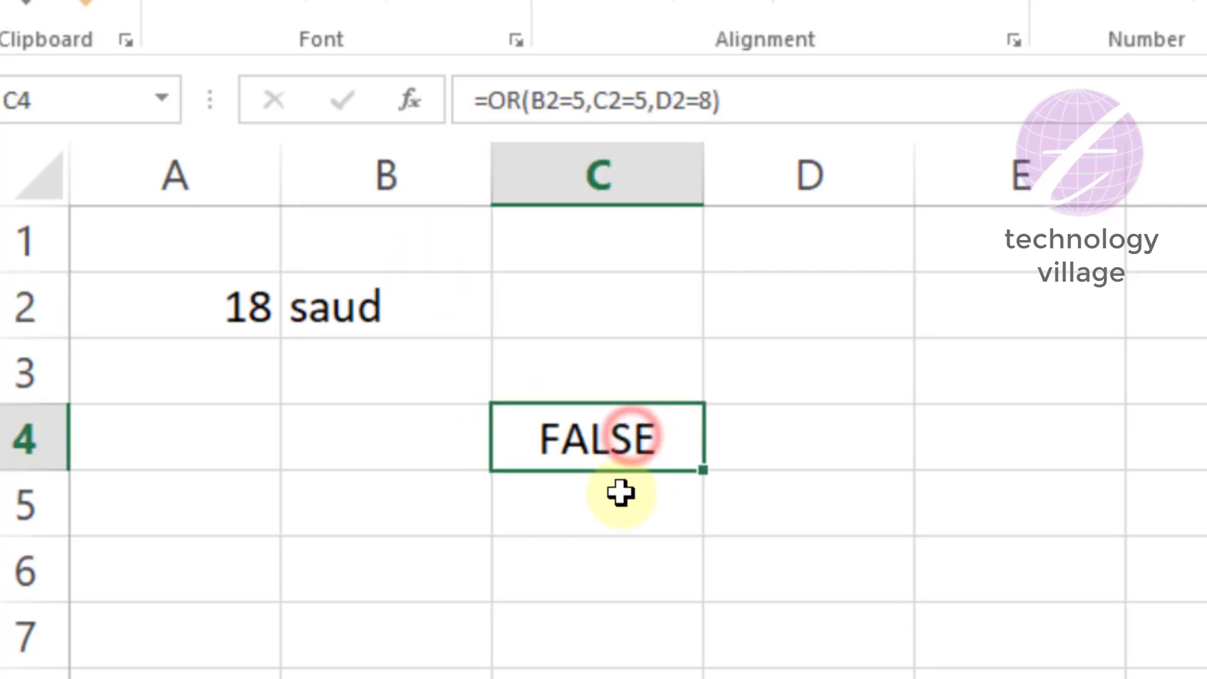
pyautogui.press('Delete')
pyautogui.write('=')
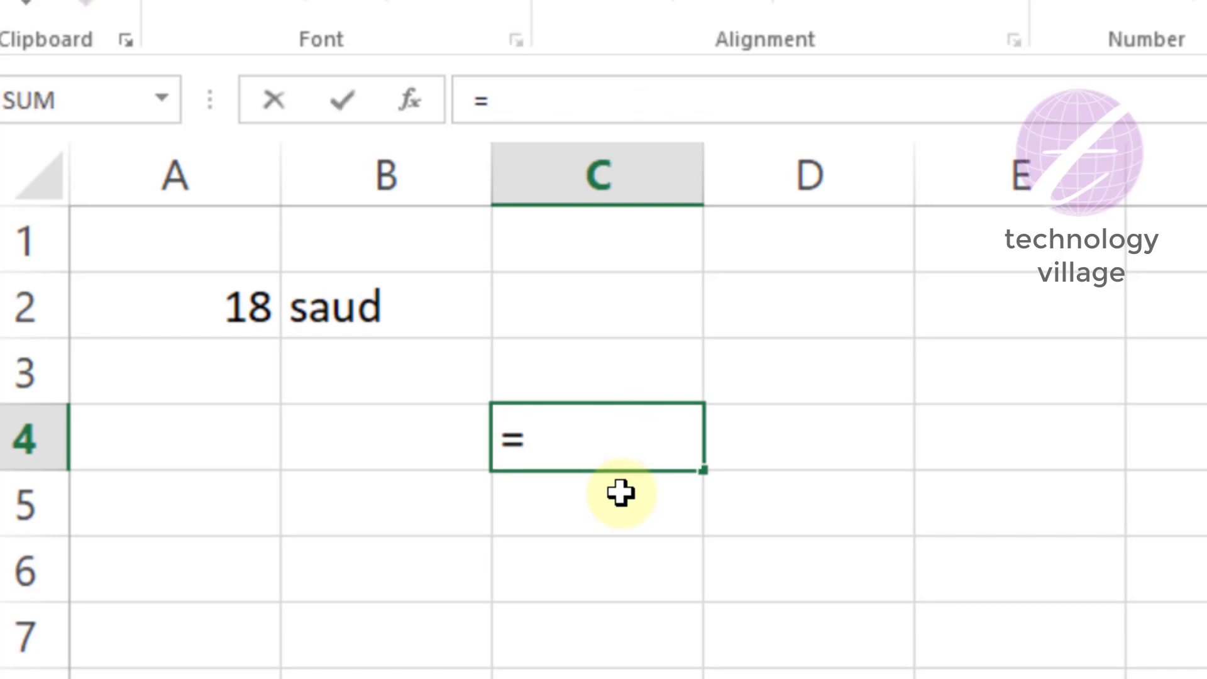
pyautogui.write('if')
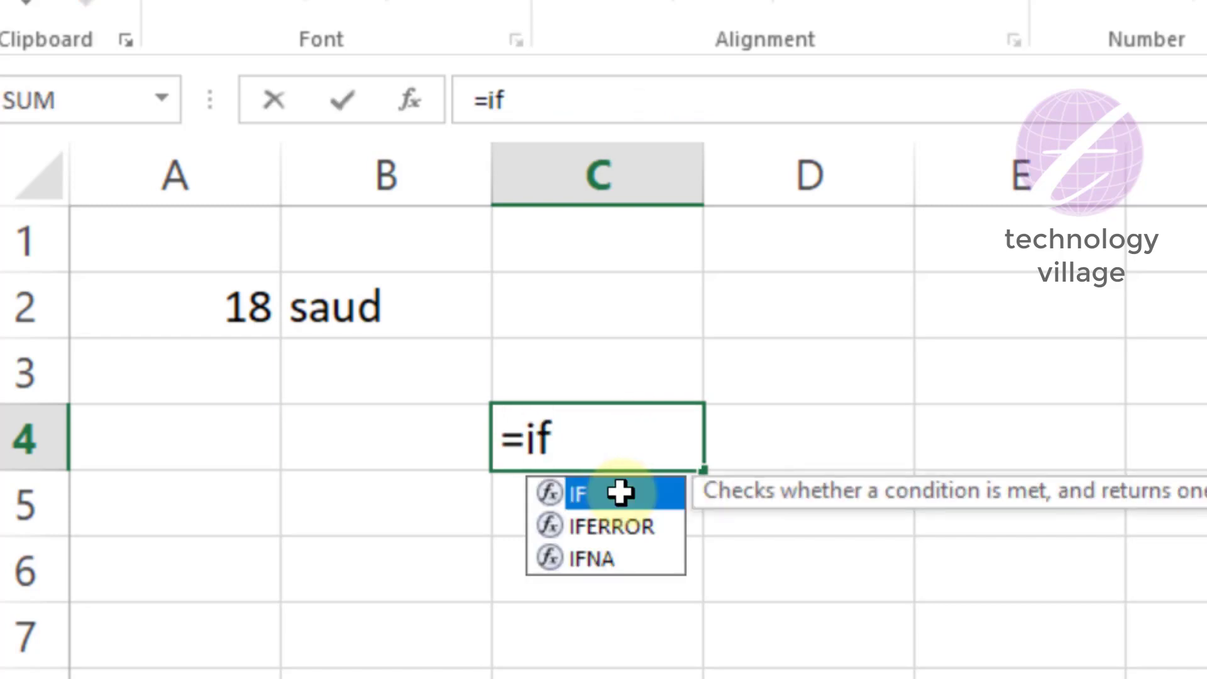
pyautogui.write('(')
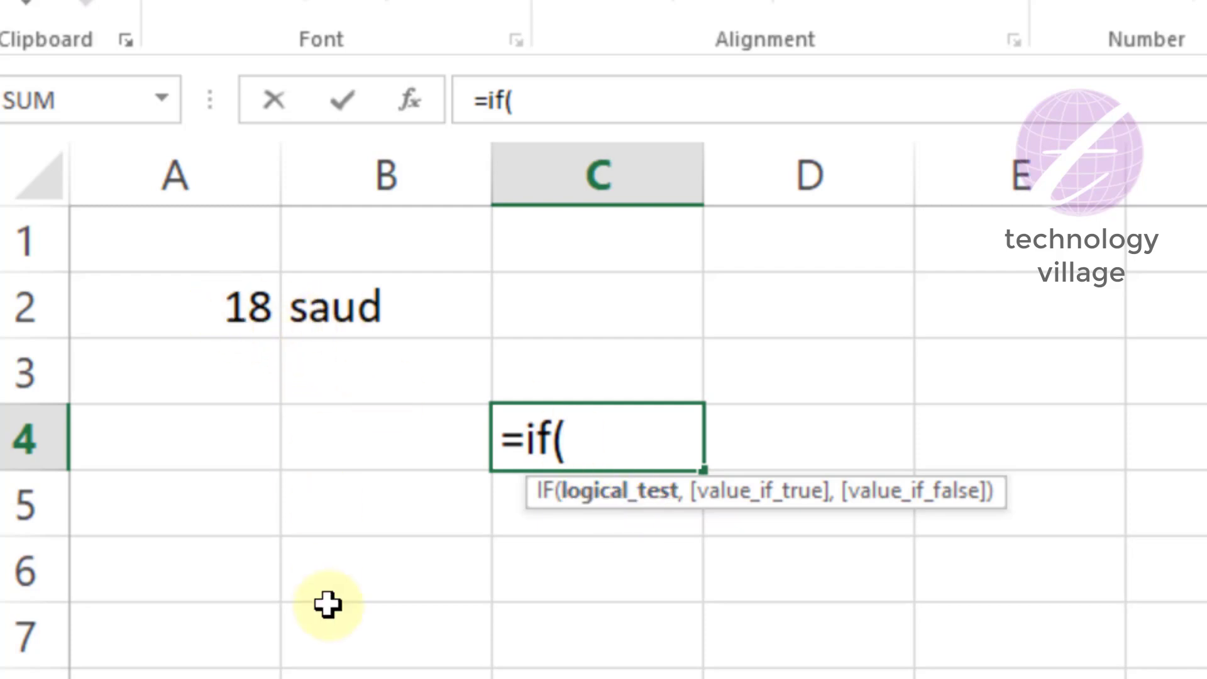
pyautogui.write('or(')
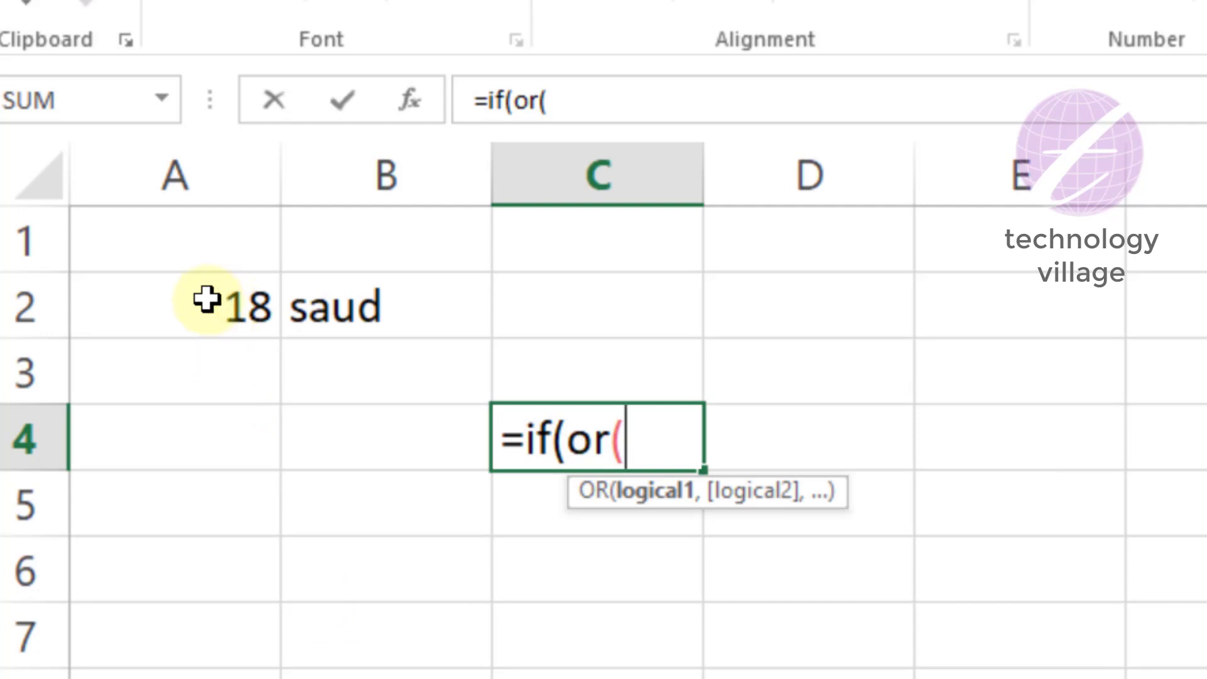
# Step: Enter A2>18 and B2 equal to the person's first name in quotes as the two OR conditions, and close the OR function
pyautogui.write('a2>')
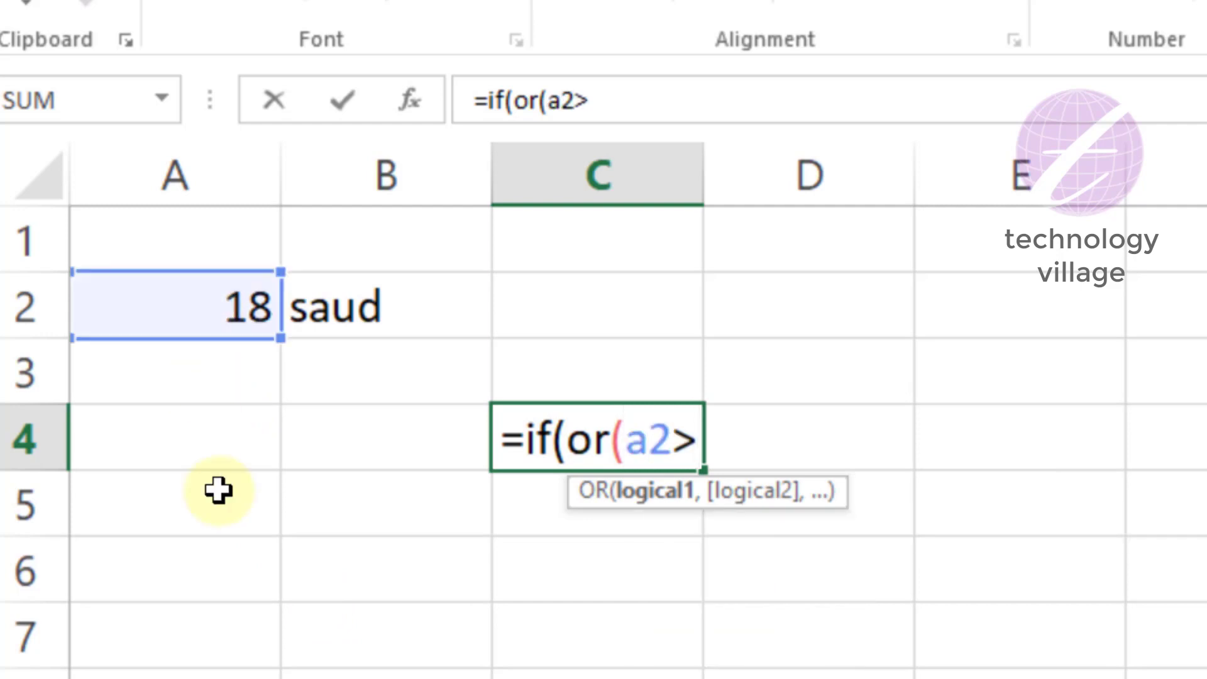
pyautogui.write('18')
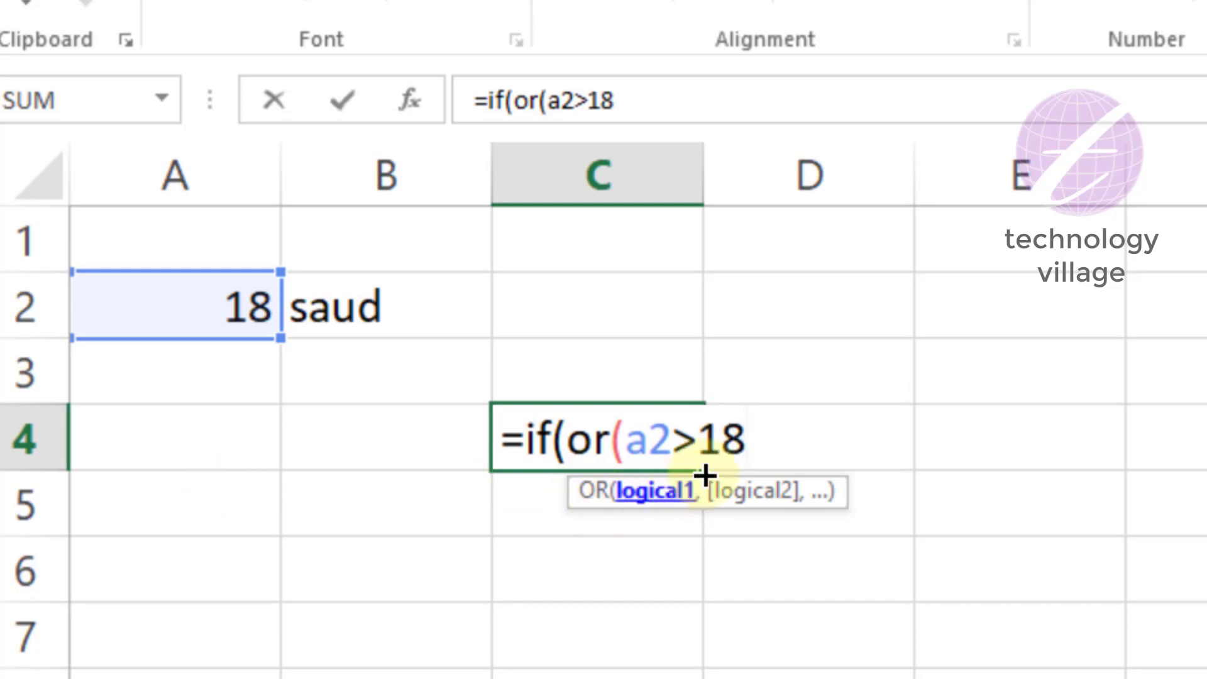
pyautogui.write(',')
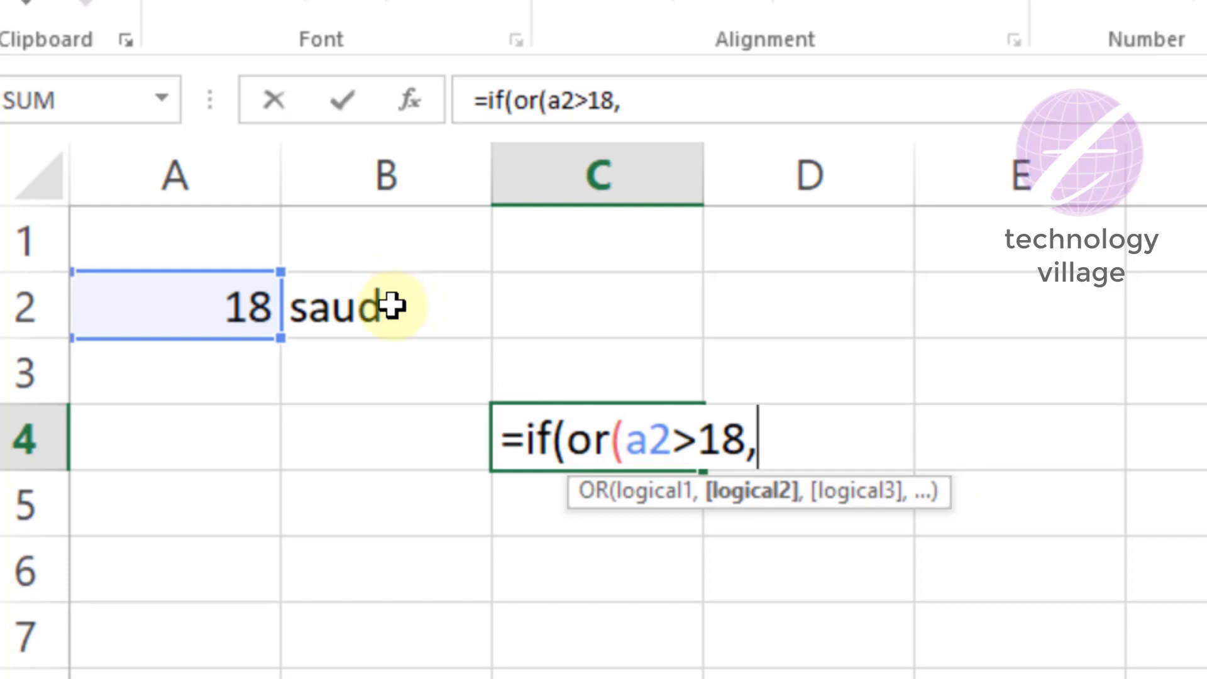
pyautogui.write('b2')
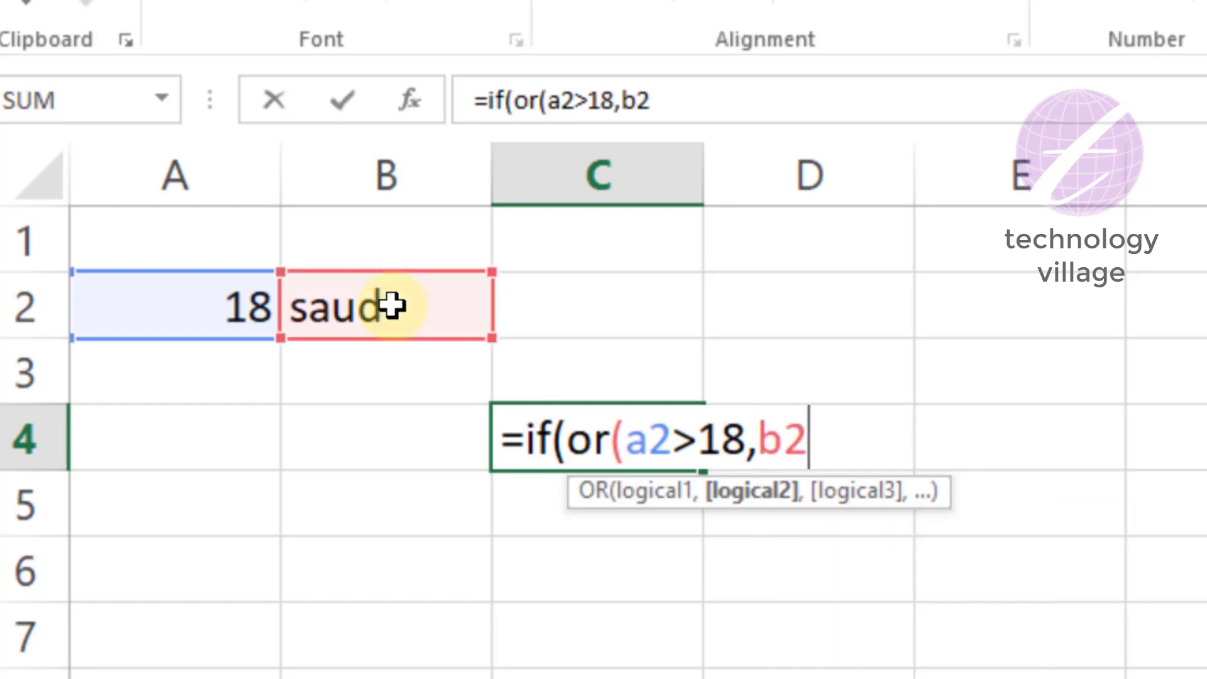
pyautogui.write('="sa')
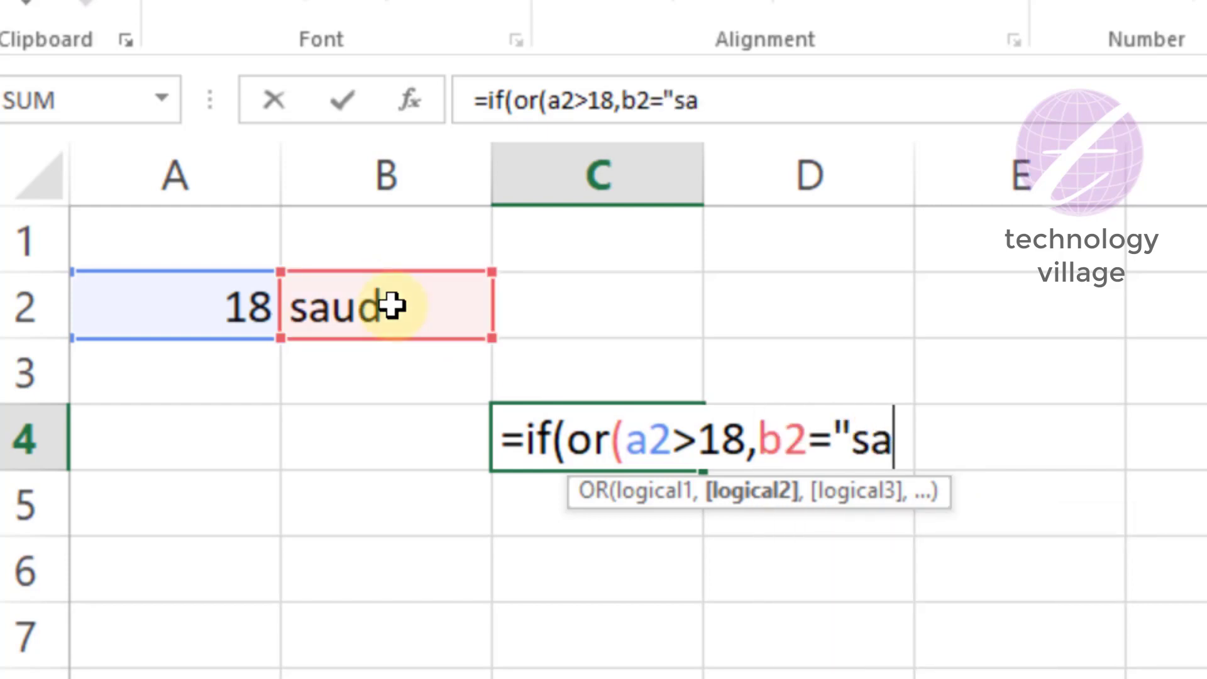
pyautogui.write('ud")')
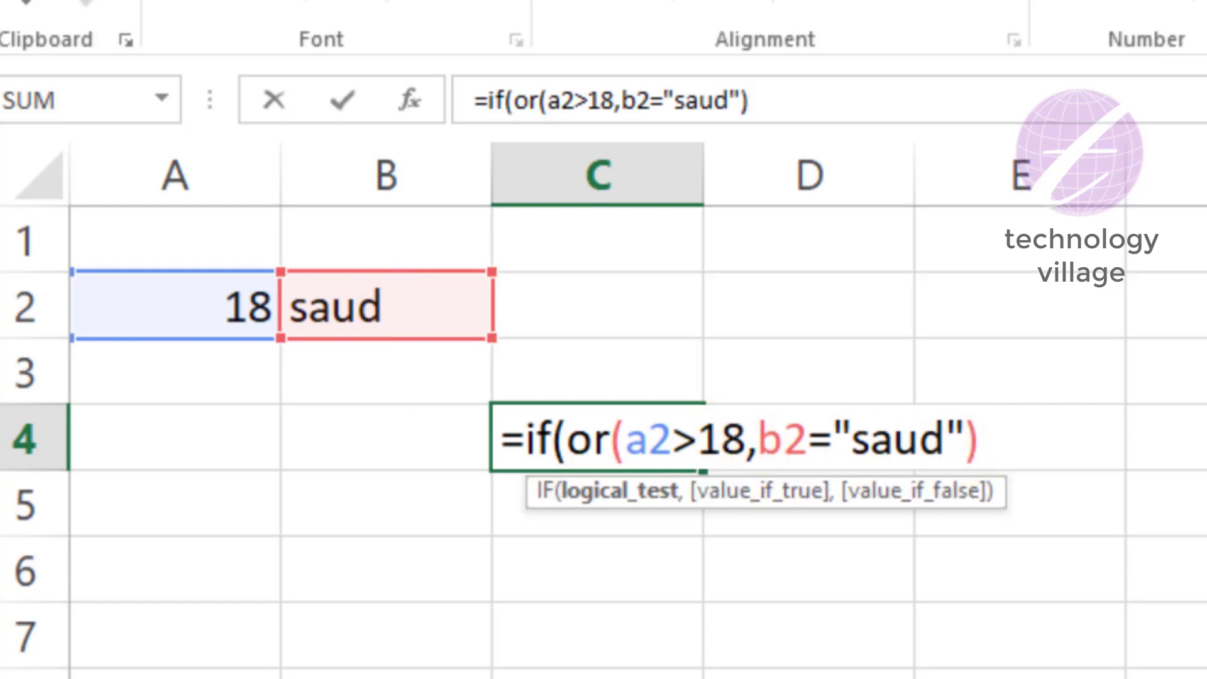
# Step: Complete the IF formula in C4 with "Welcome" as the value if true and "Not Welcome" as the value if false
pyautogui.write(',')
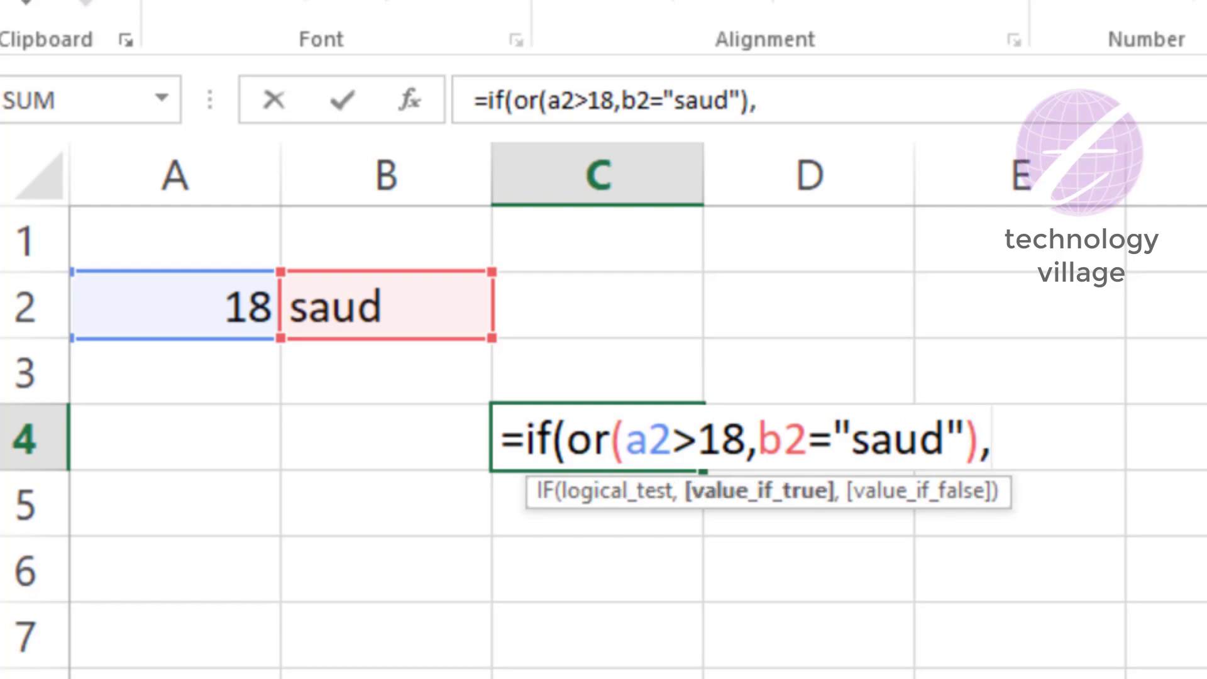
pyautogui.write('"Welcome"')
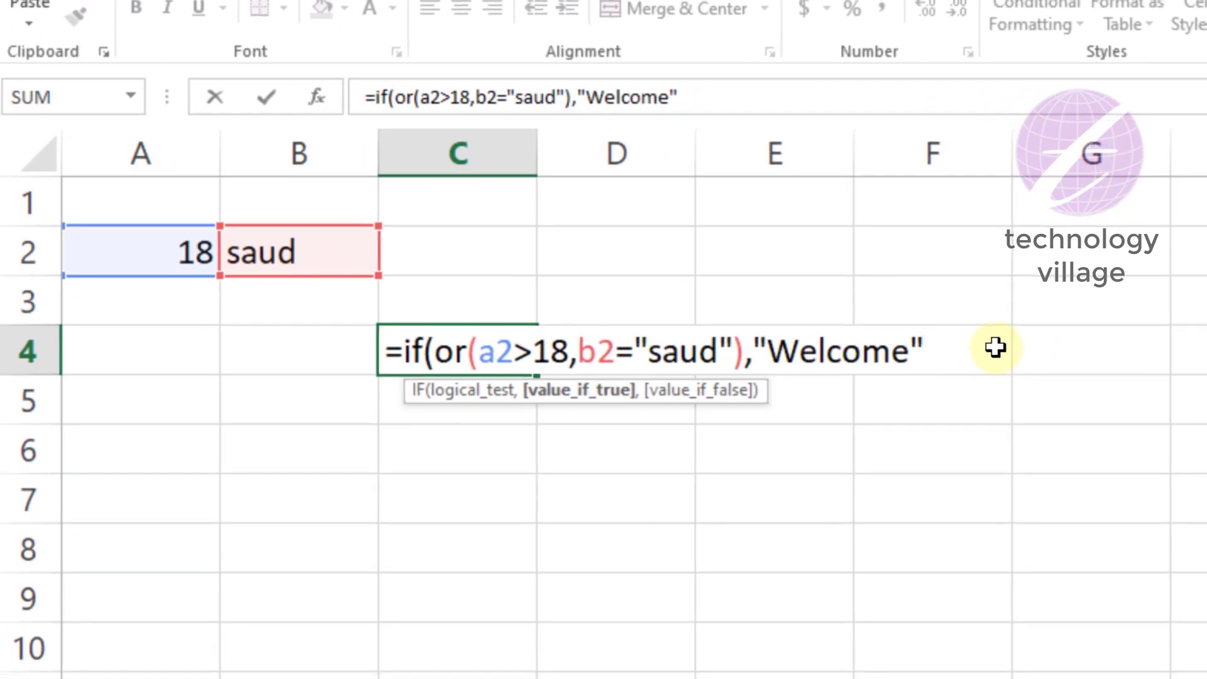
pyautogui.write(',')
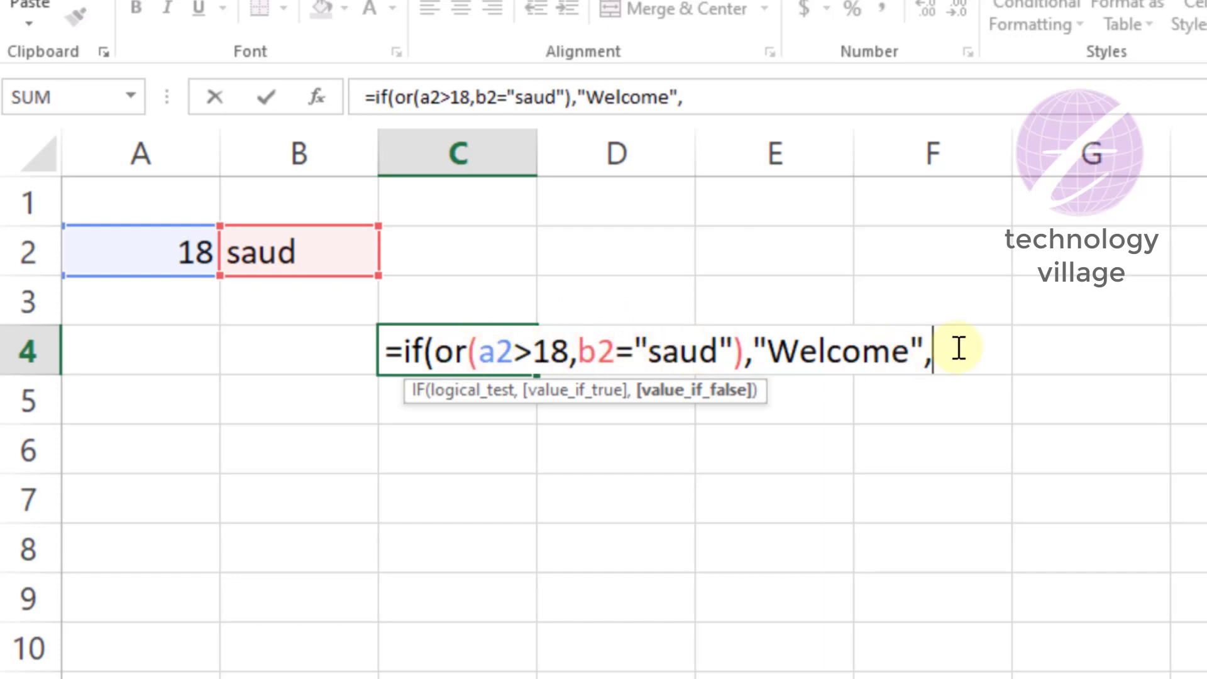
pyautogui.write('""')
pyautogui.press('Left')
pyautogui.write('not Welcome')
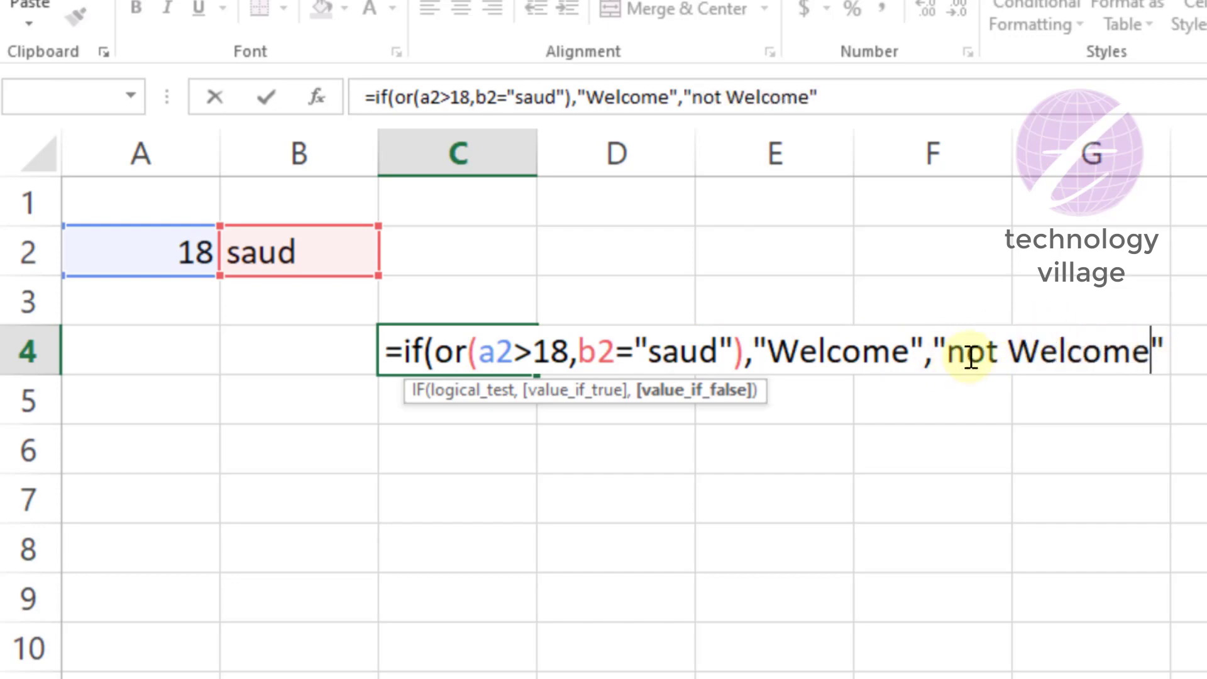
pyautogui.press('BackSpace')
pyautogui.write('N')
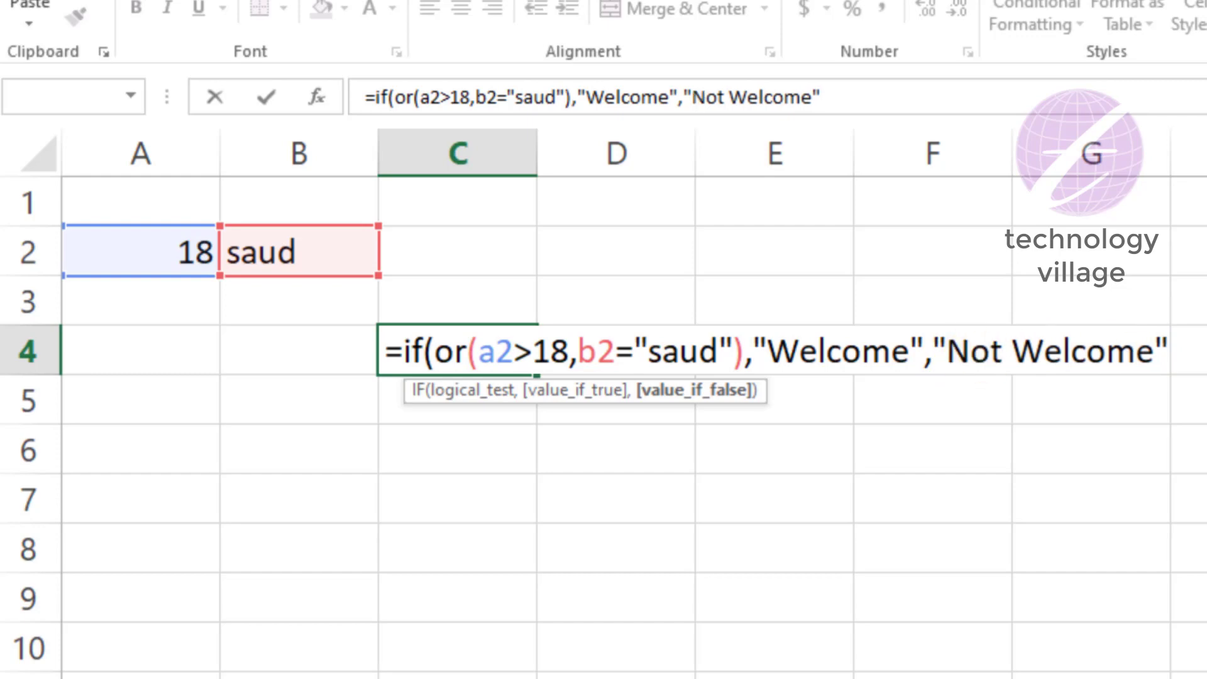
pyautogui.click(1164, 350)
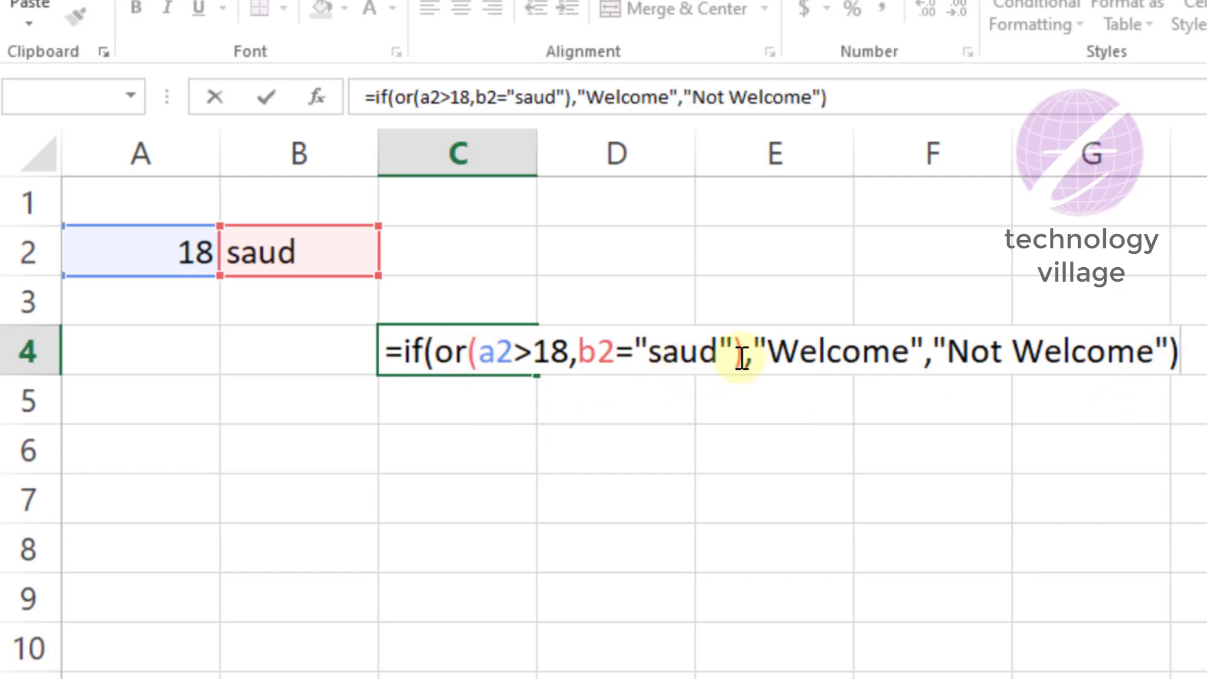
pyautogui.press('Return')
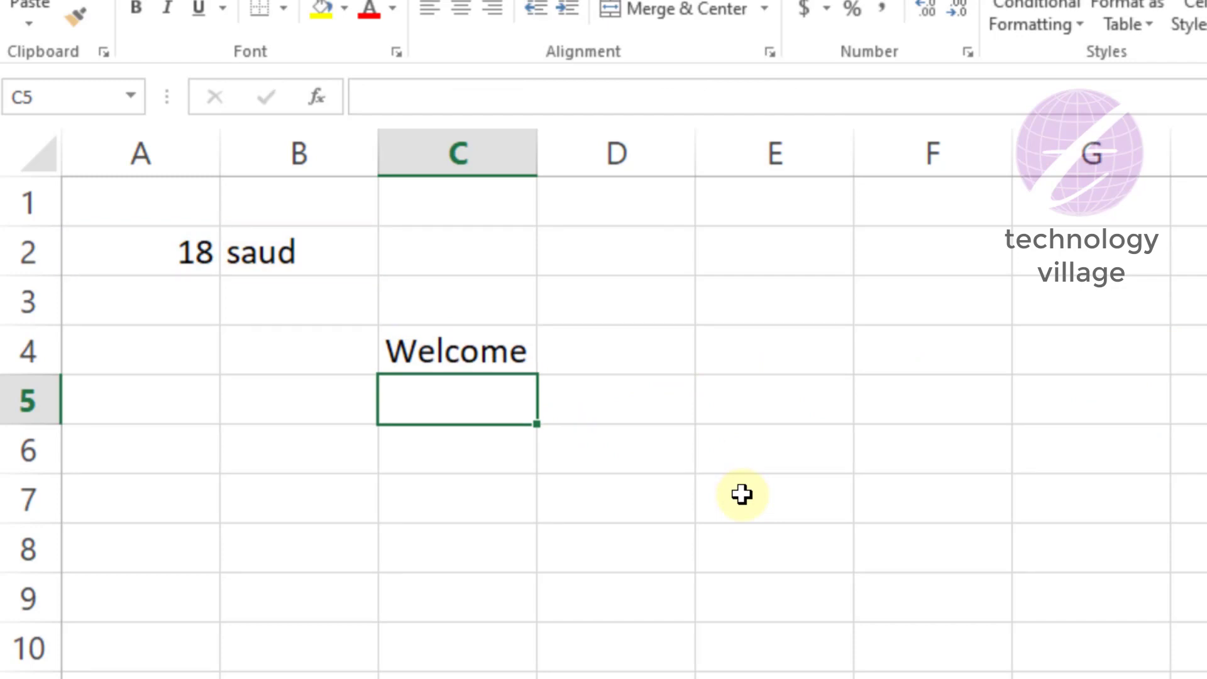
# Step: Review the two outcome texts in the C4 formula and replace the name in B2 with a different first name
pyautogui.click(462, 349)
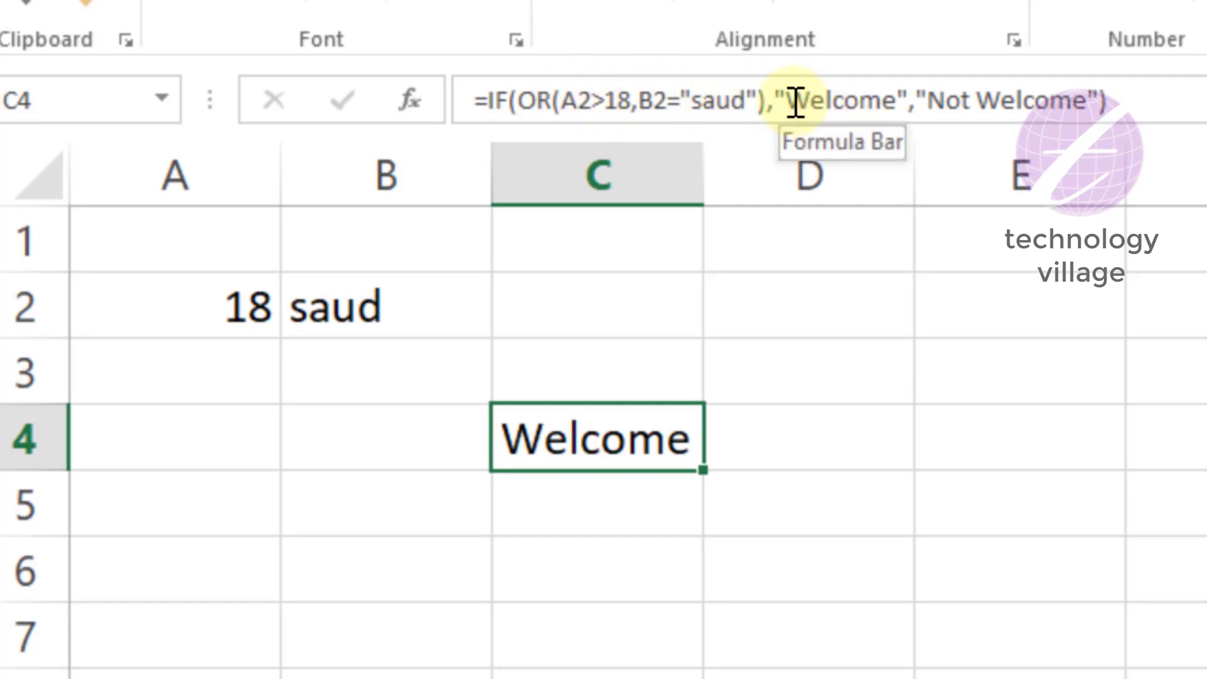
pyautogui.moveTo(790, 101); pyautogui.dragTo(1088, 101)
pyautogui.click(423, 305)
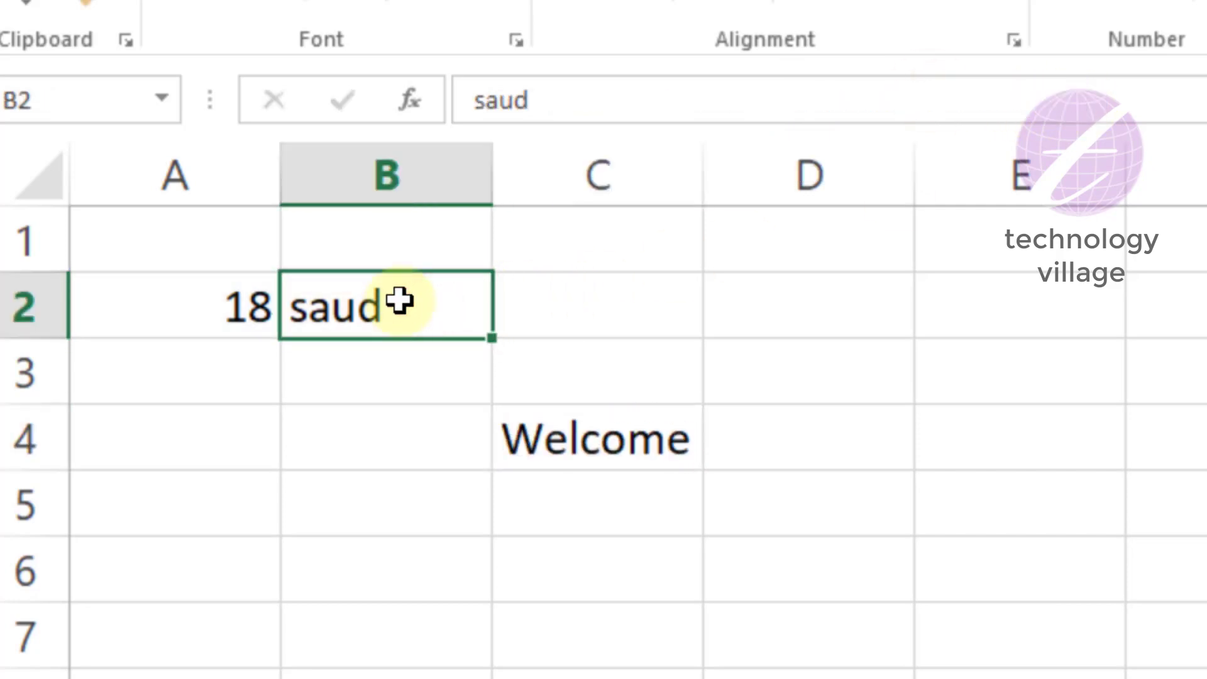
pyautogui.write('Ahnaf')
pyautogui.press('Return')
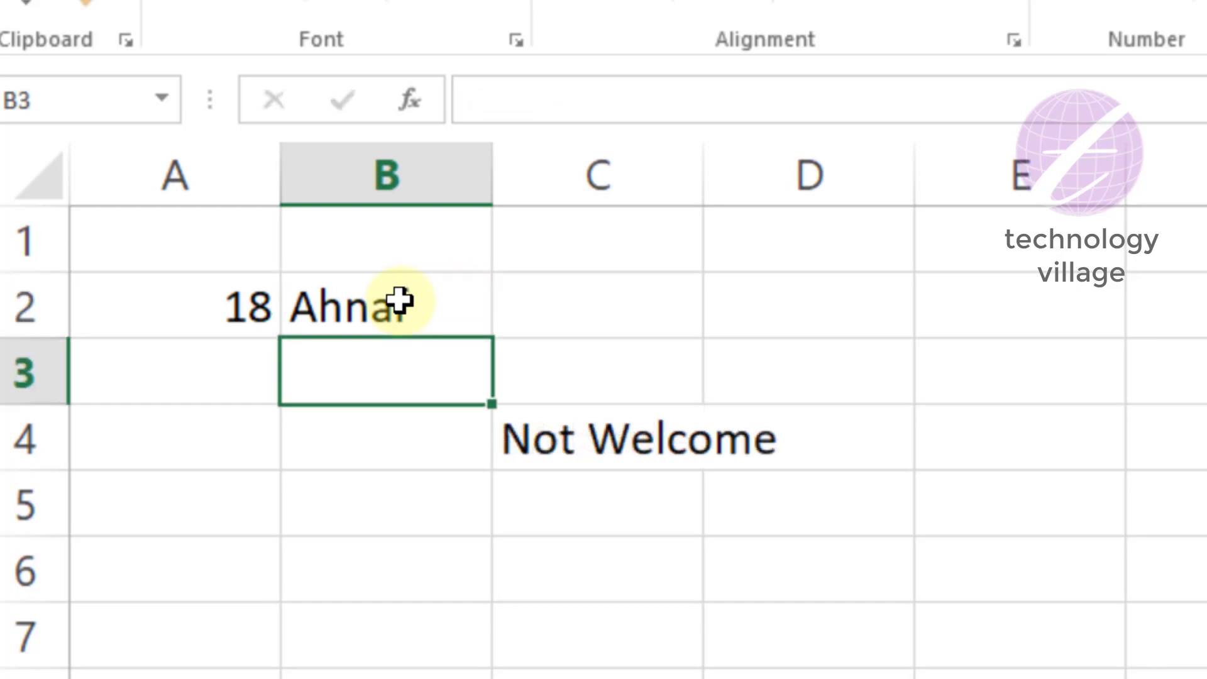
# Step: Examine the OR conditions and the value-if-true text in the C4 formula without changing it
pyautogui.click(590, 435)
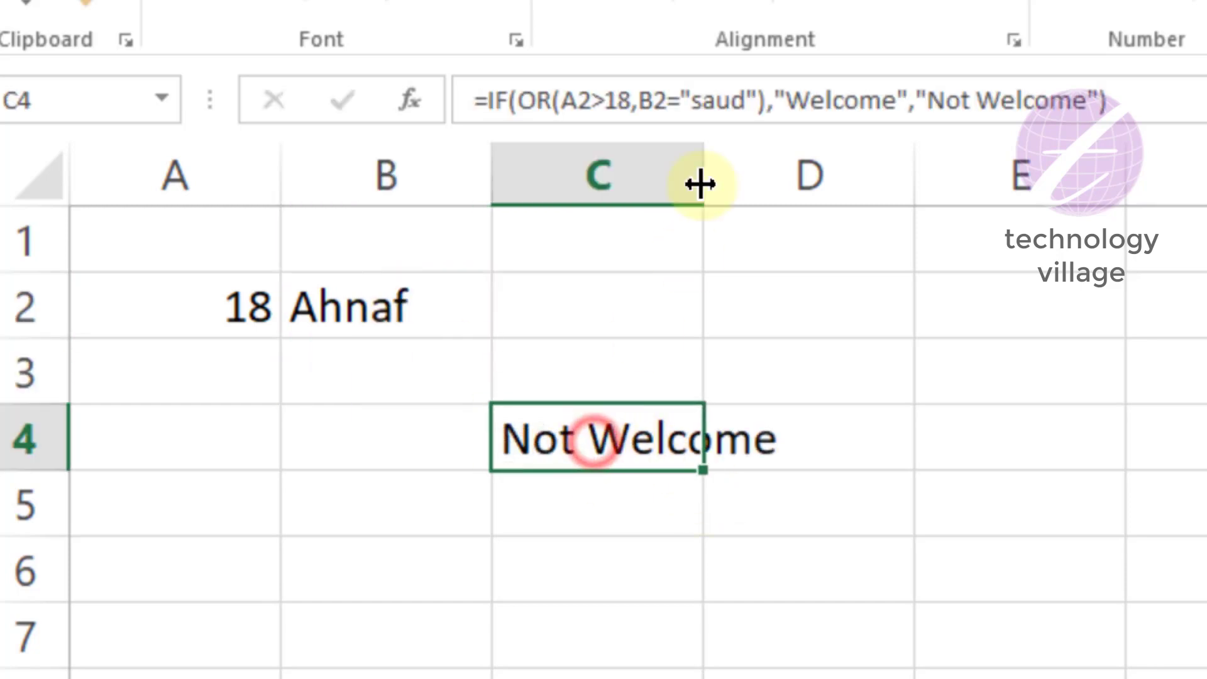
pyautogui.moveTo(565, 95); pyautogui.dragTo(757, 85)
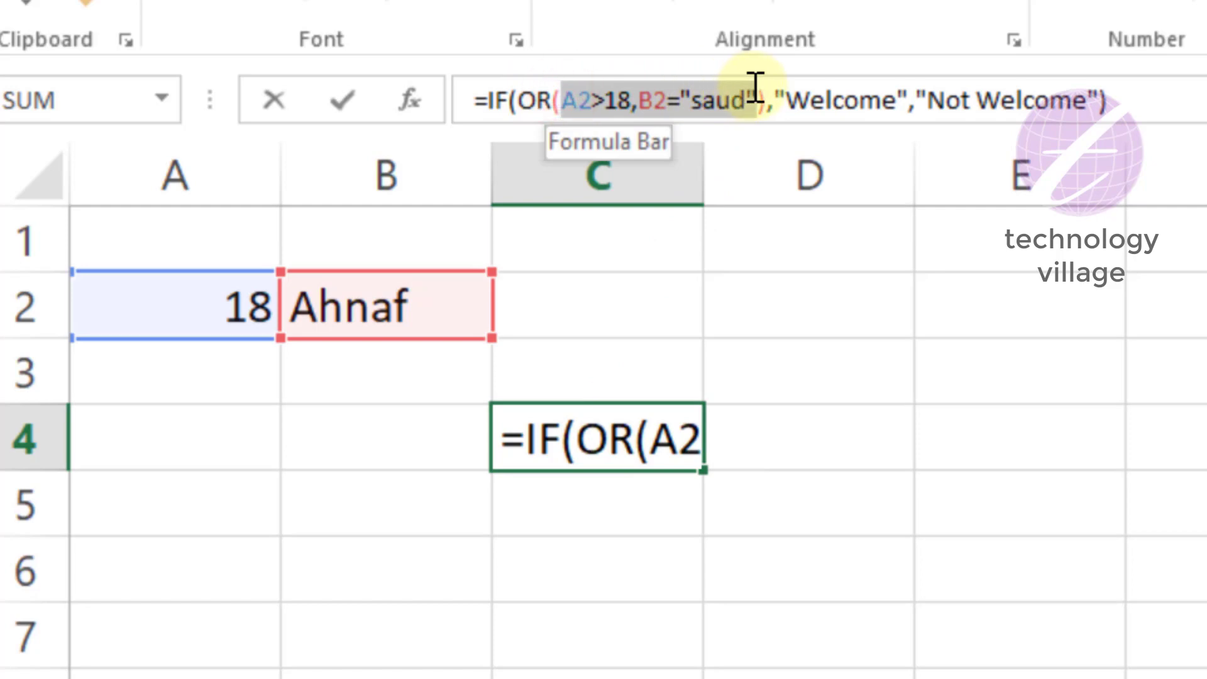
pyautogui.click(787, 99)
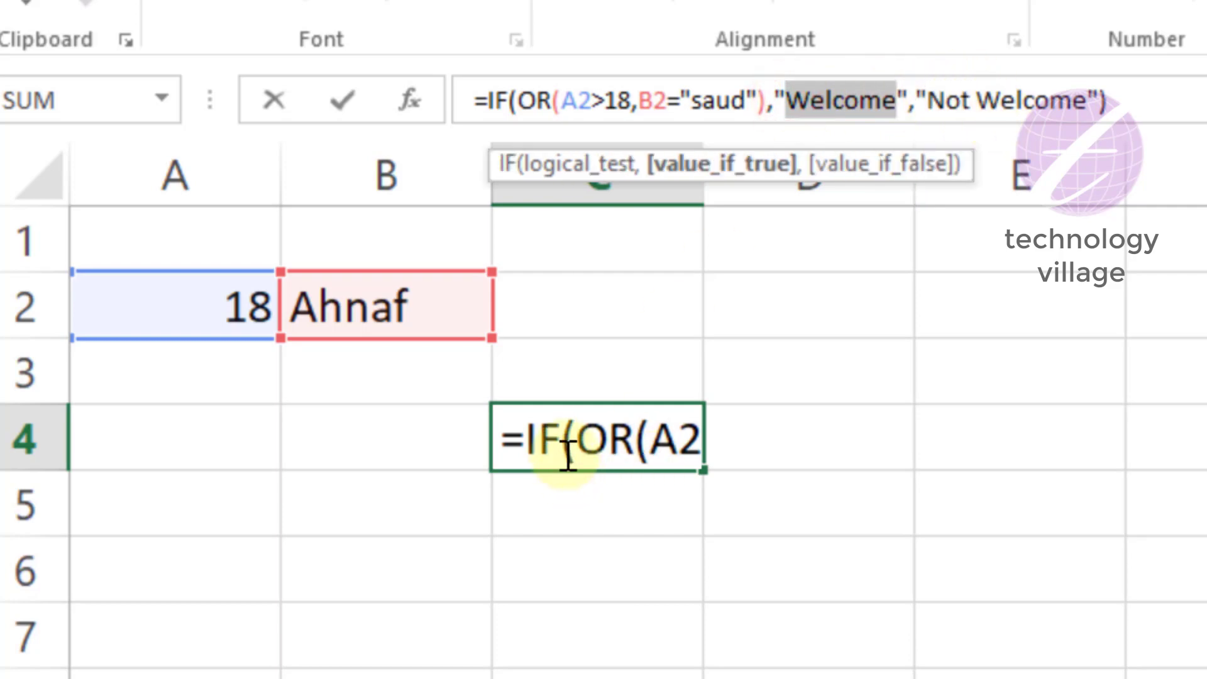
pyautogui.press('Return')
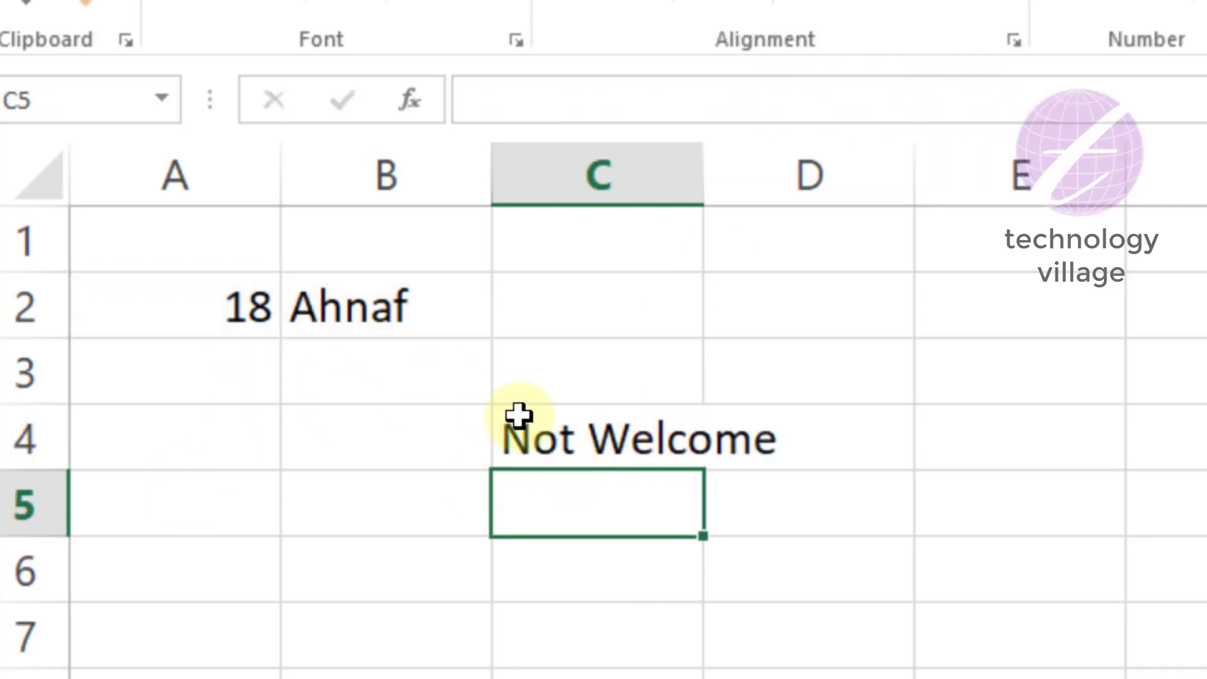
# Step: Set A2 to 20, enter the first name used in the formula's condition in B2, and check the result in C4
pyautogui.click(248, 307)
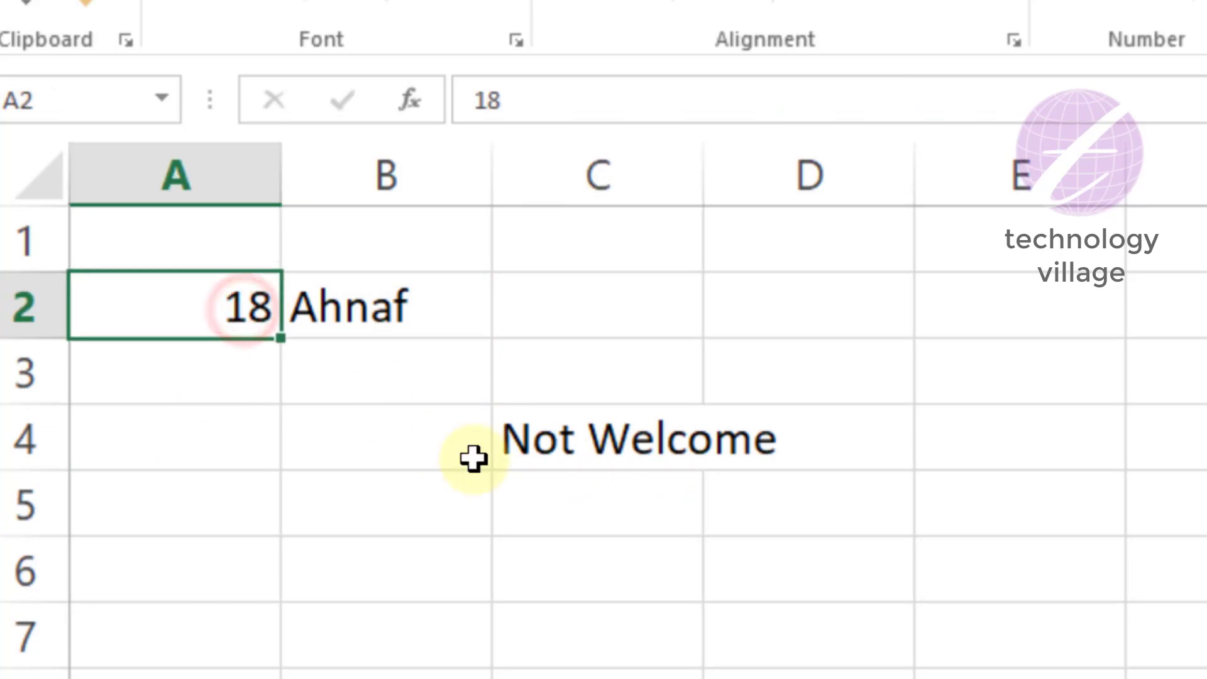
pyautogui.write('20')
pyautogui.press('Tab')
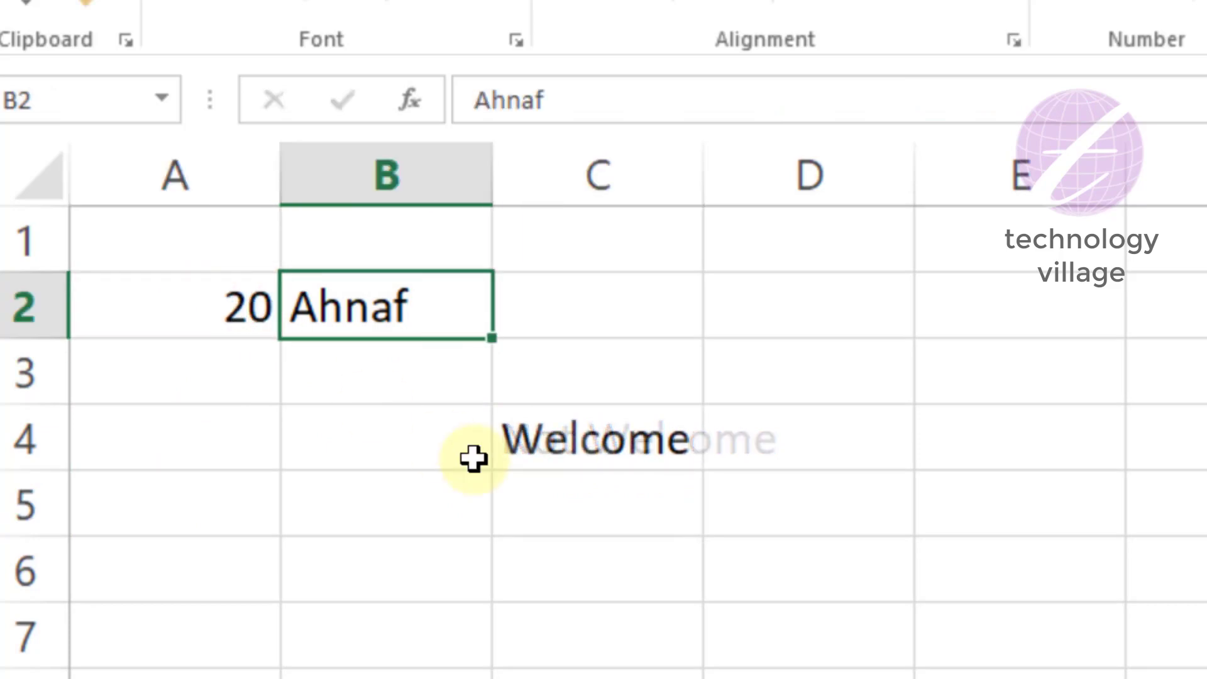
pyautogui.write('saud')
pyautogui.press('Return')
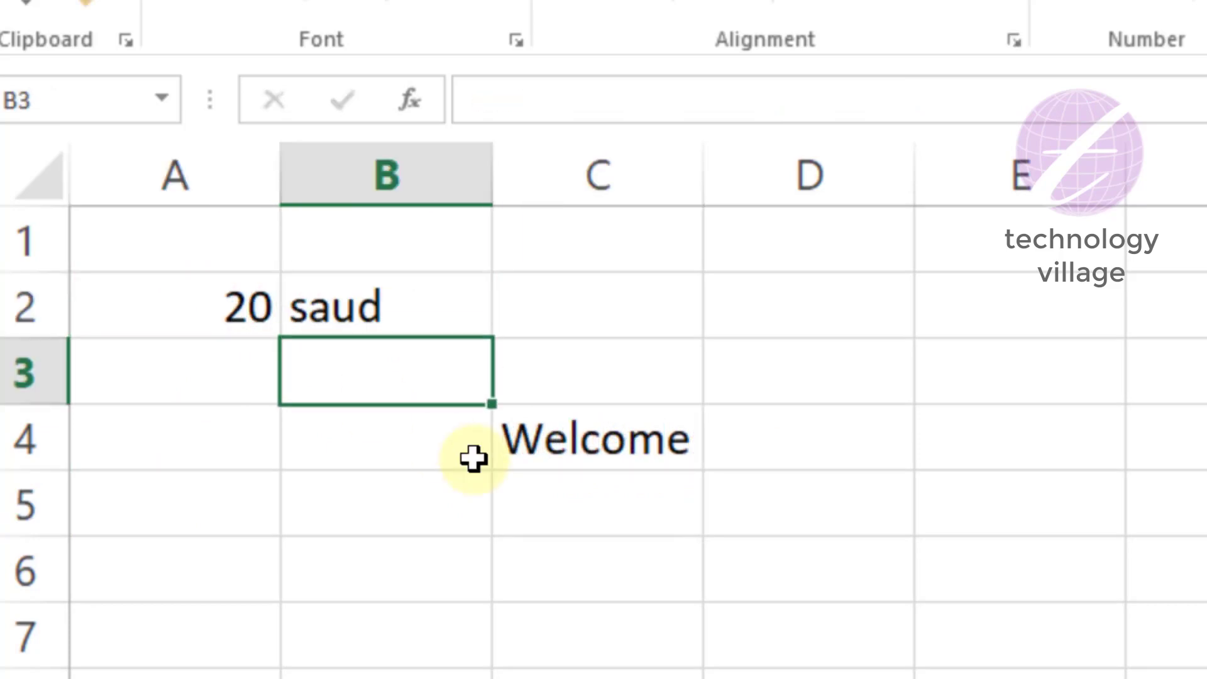
pyautogui.click(634, 445)
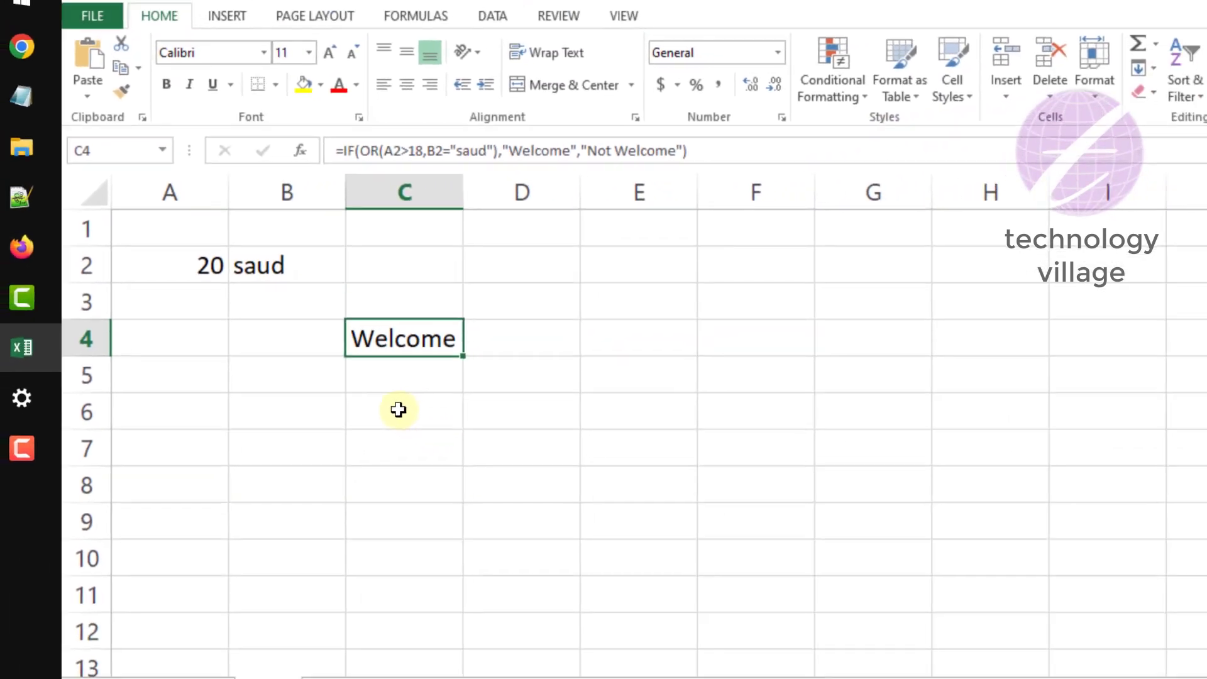
# Step: Switch to the sheet with the January to March figures and review the first person's row up to the empty Total cell
pyautogui.click(199, 643)
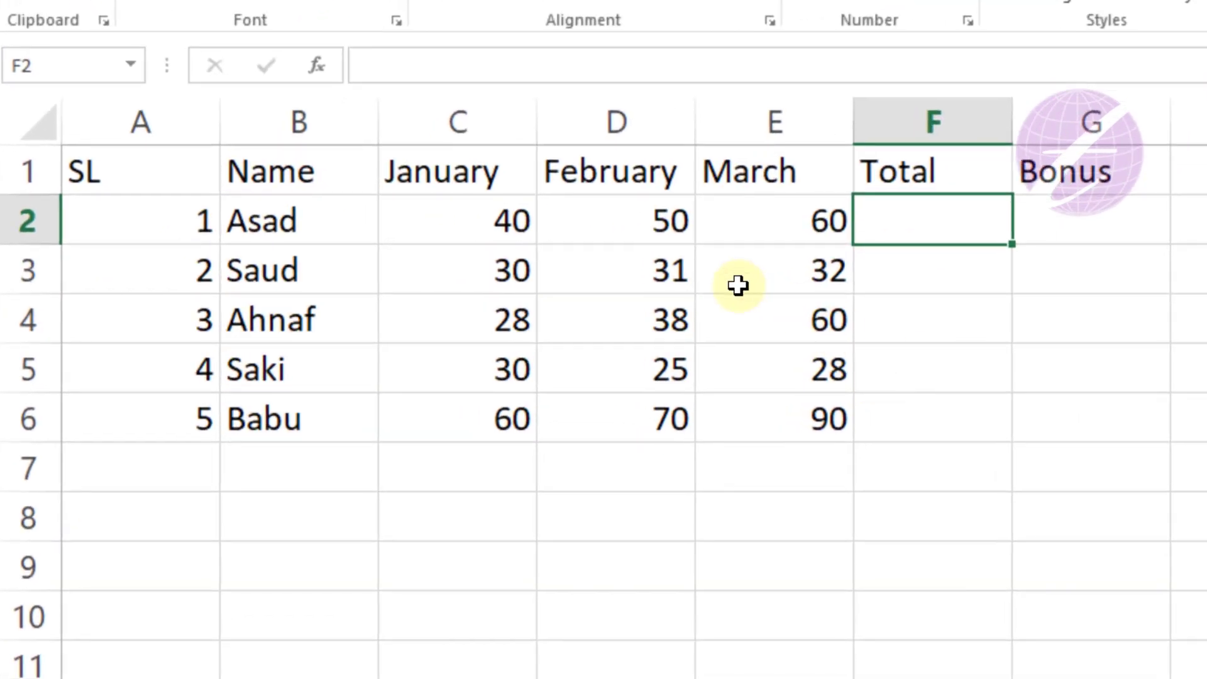
pyautogui.click(297, 223)
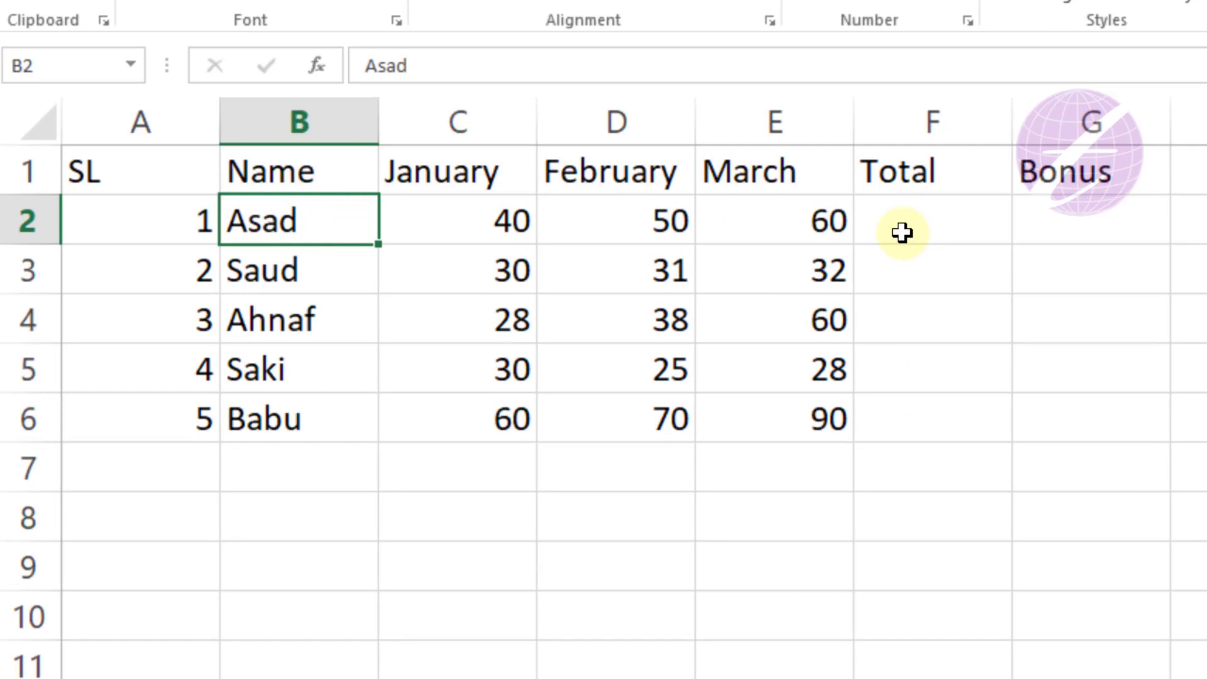
pyautogui.click(481, 225)
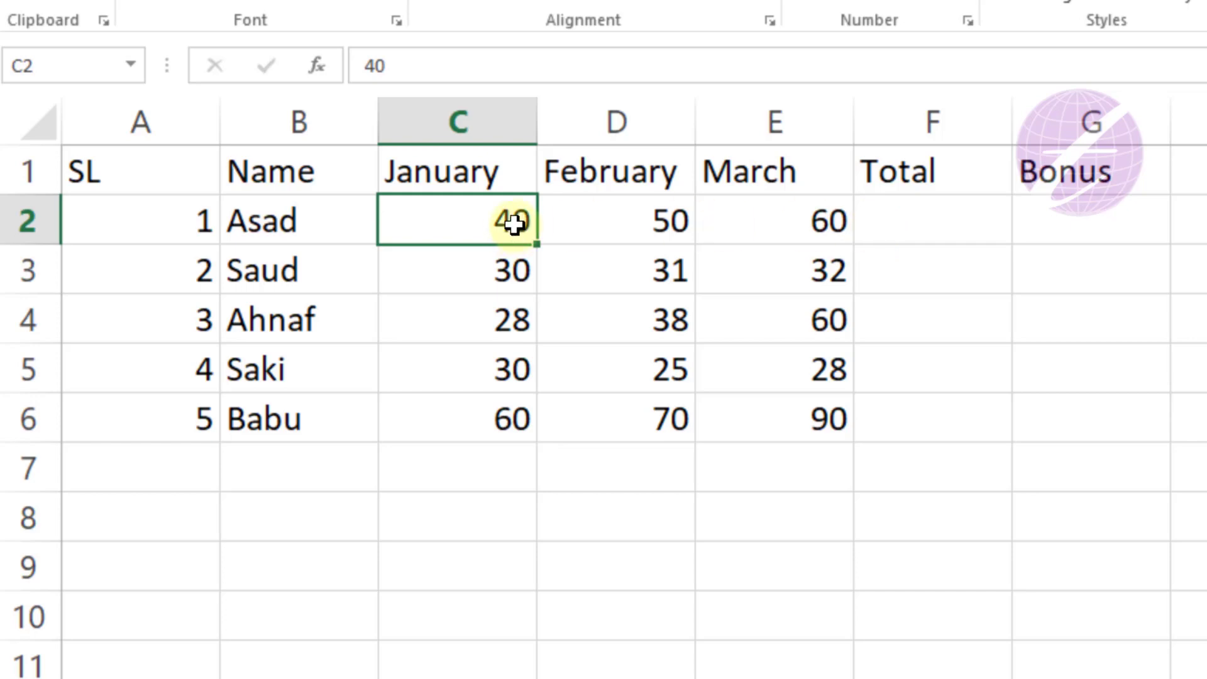
pyautogui.click(899, 222)
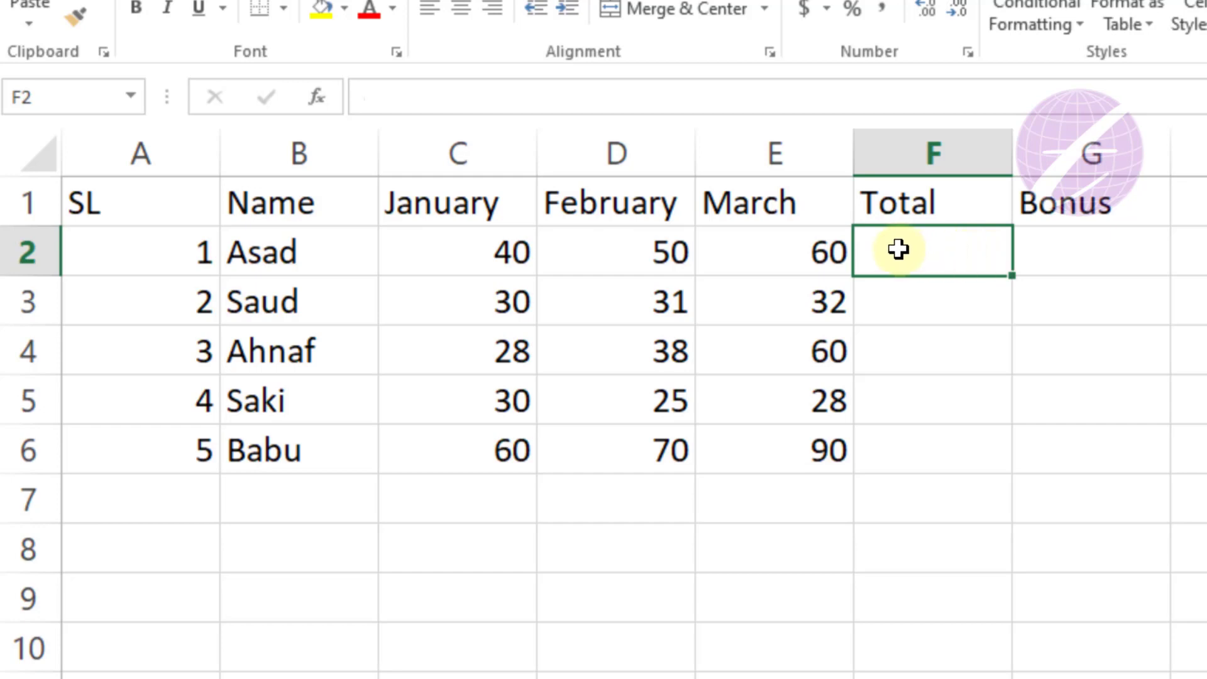
# Step: Total the first person's January, February and March figures in F2 with AutoSum over C2:E2
pyautogui.moveTo(519, 258); pyautogui.dragTo(907, 251)
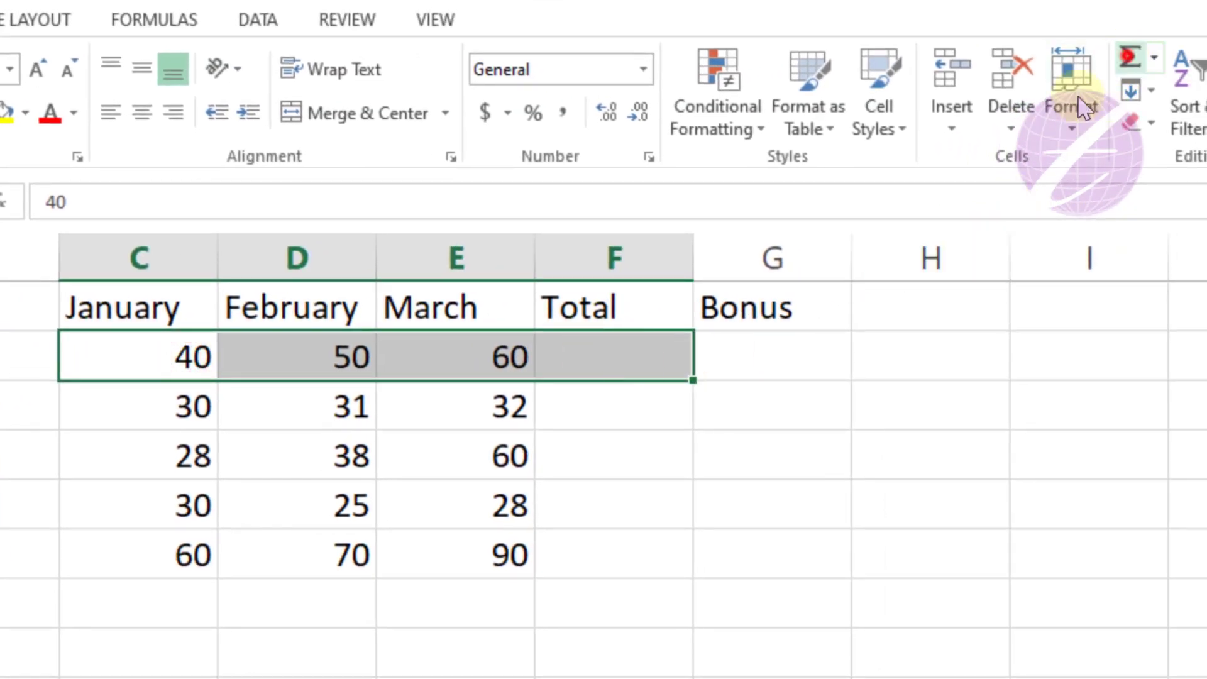
pyautogui.click(1129, 56)
pyautogui.click(656, 347)
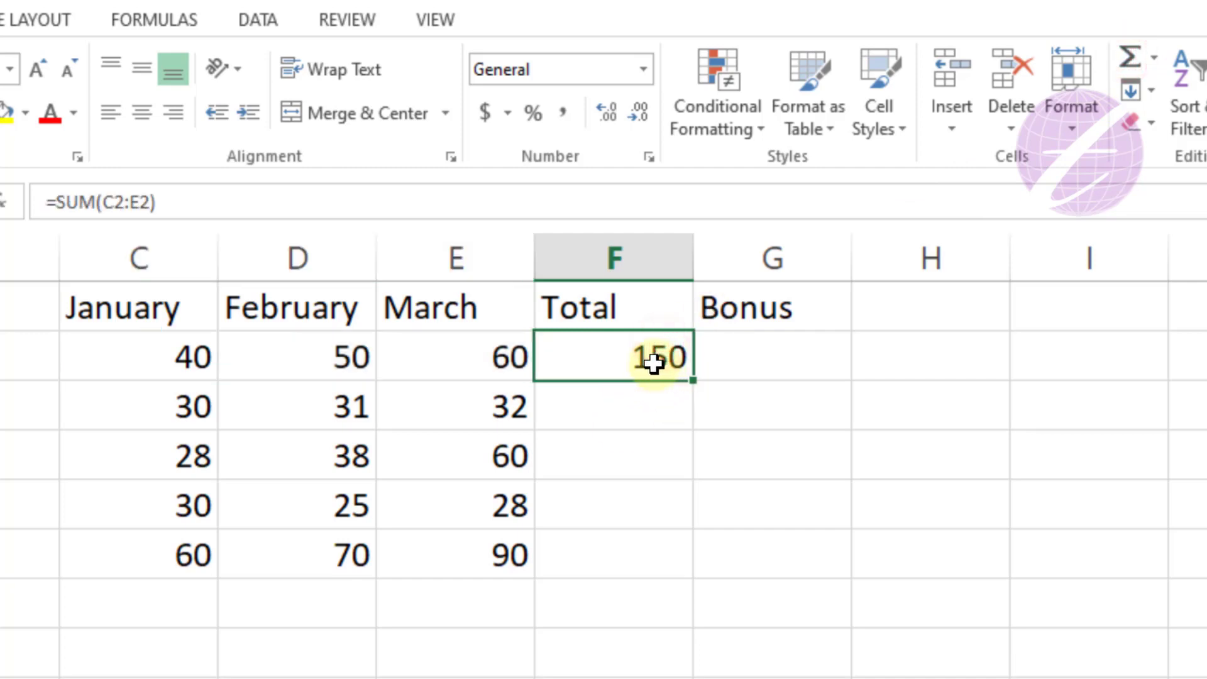
# Step: Begin a formula in the first person's Bonus cell, G2, with an OR test nested inside IF
pyautogui.click(755, 350)
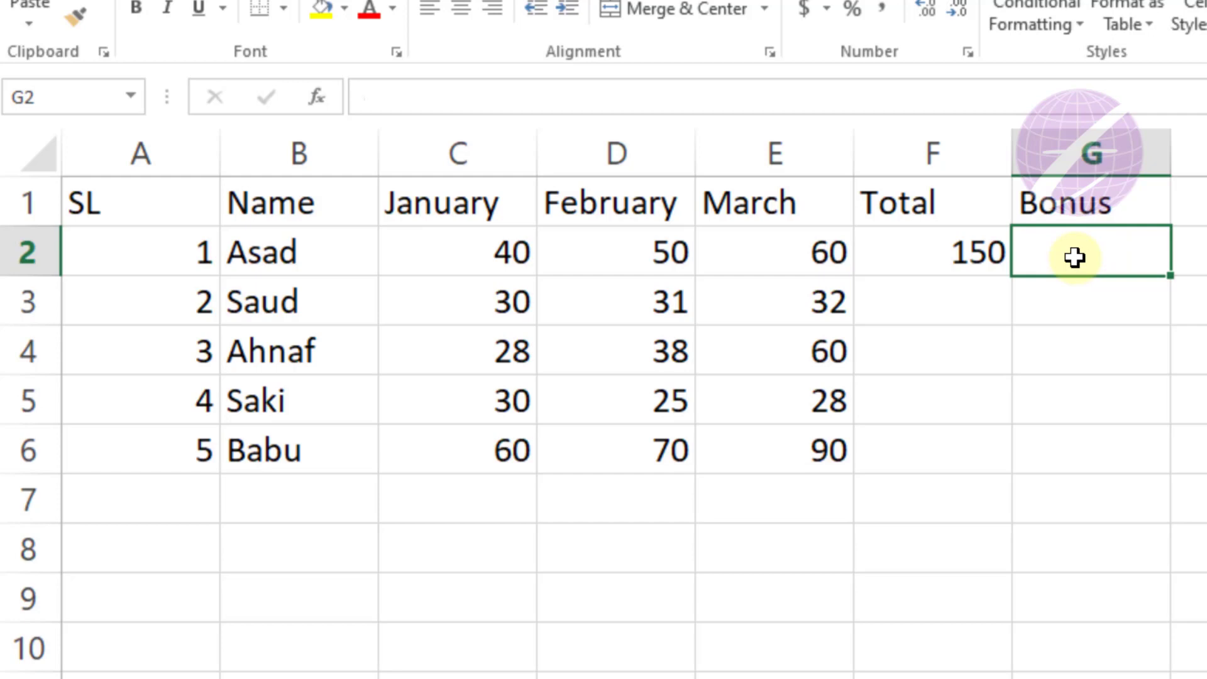
pyautogui.moveTo(465, 256); pyautogui.dragTo(778, 251)
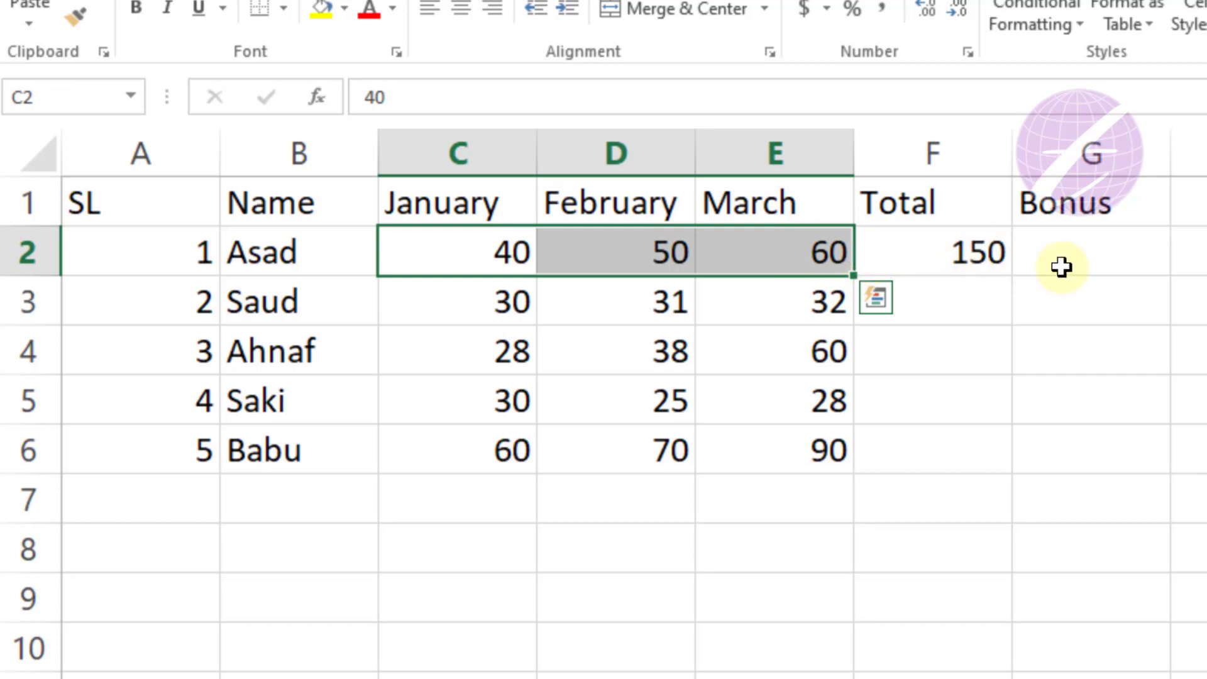
pyautogui.click(964, 254)
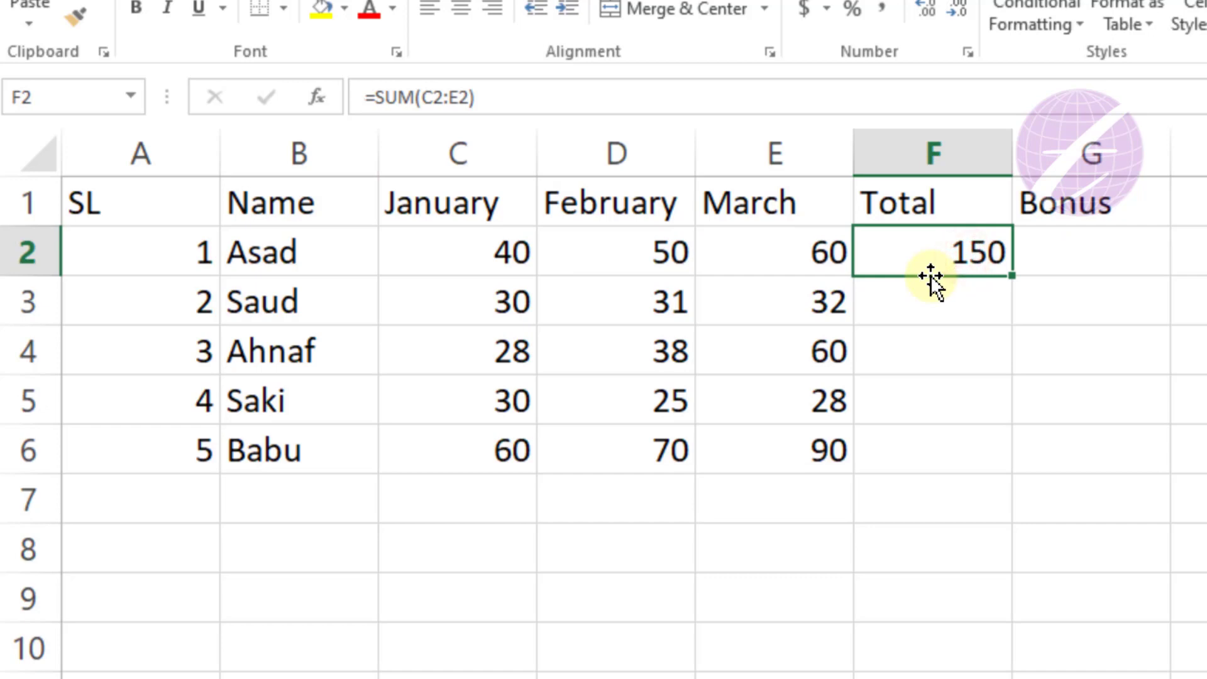
pyautogui.click(1071, 247)
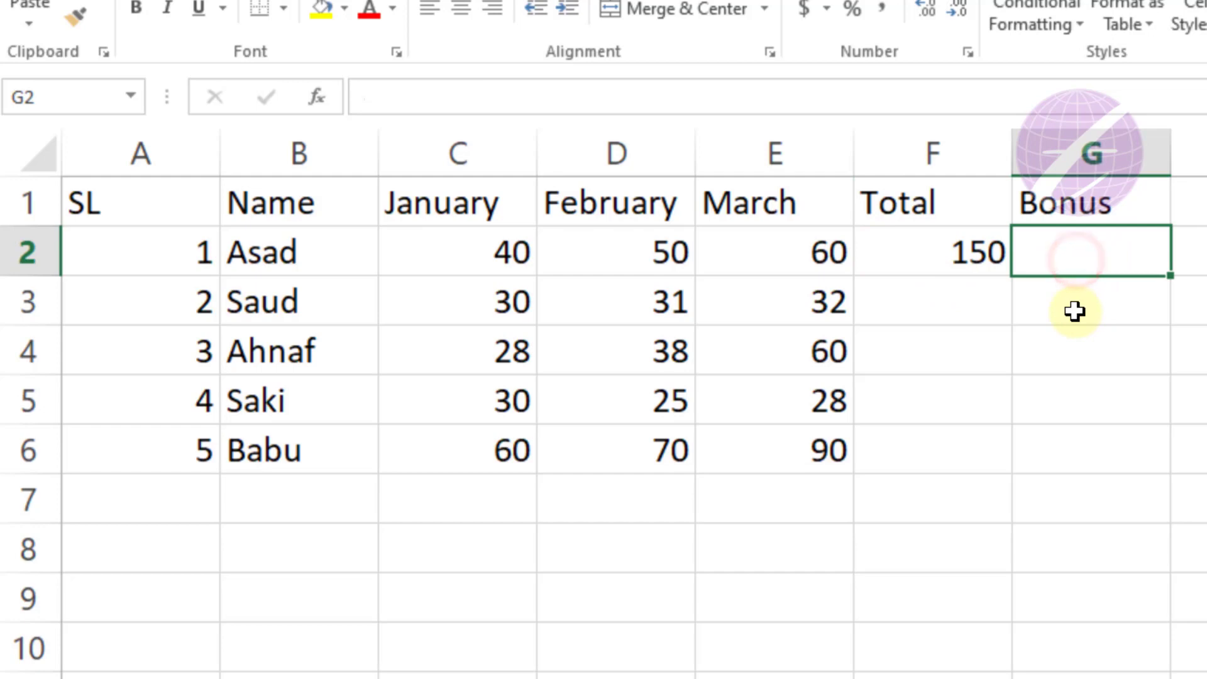
pyautogui.write('=if')
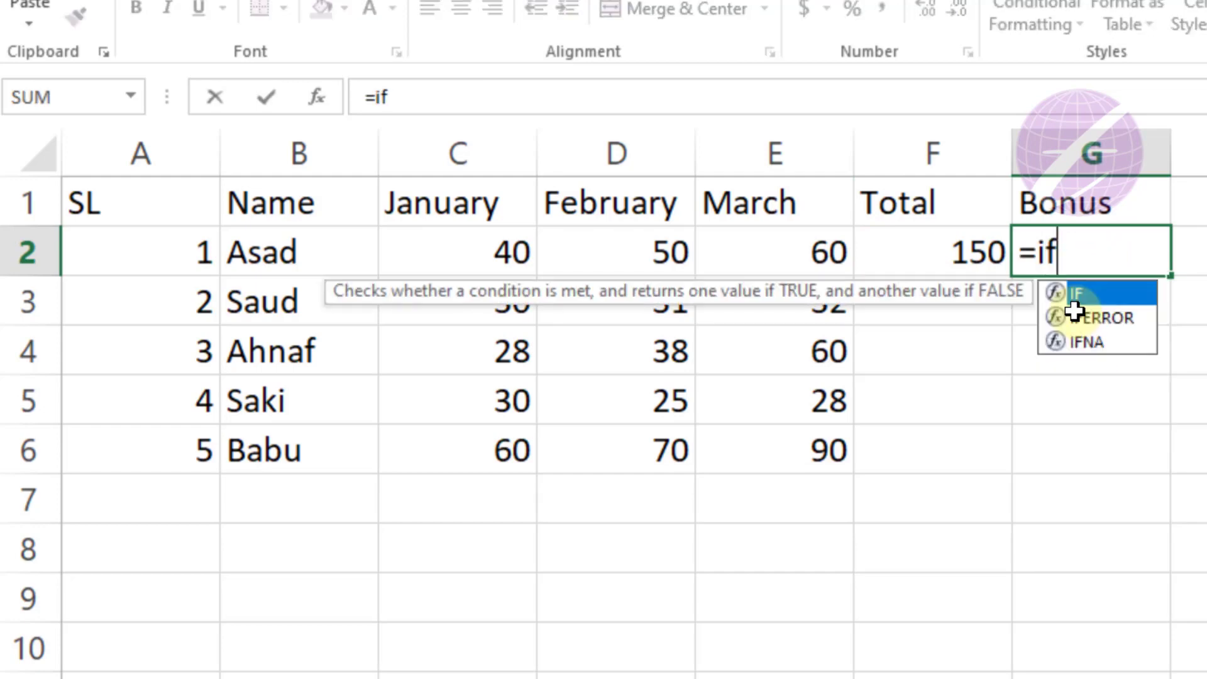
pyautogui.write('(')
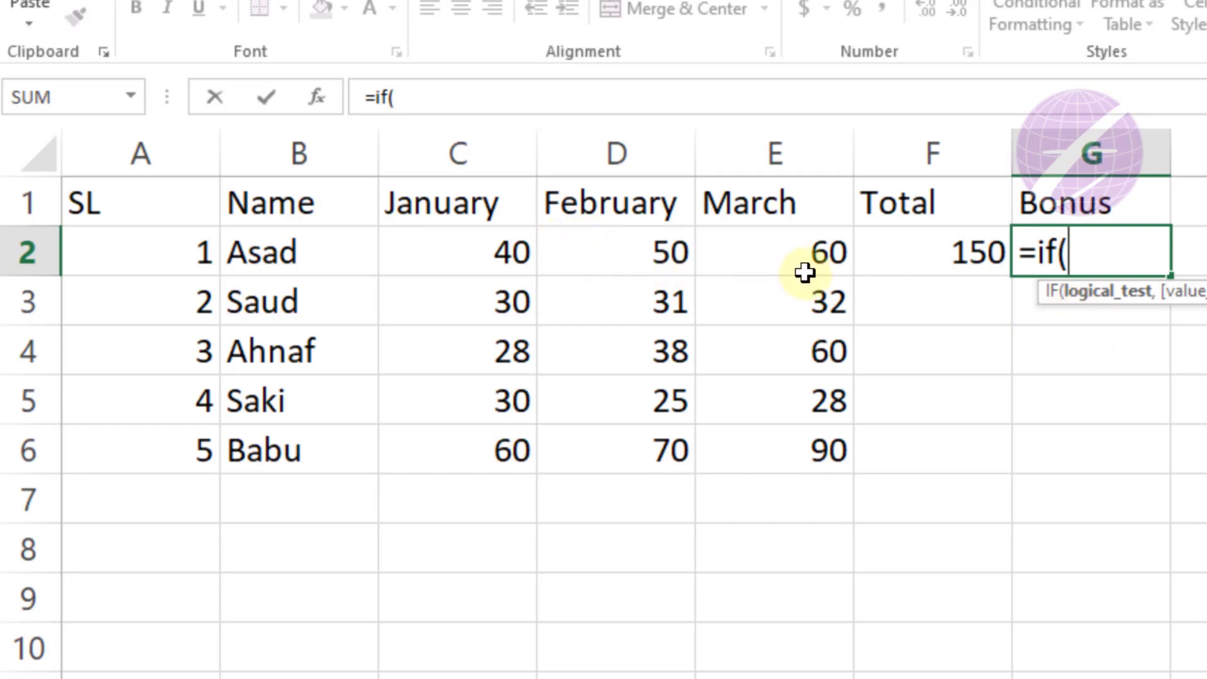
pyautogui.write('or')
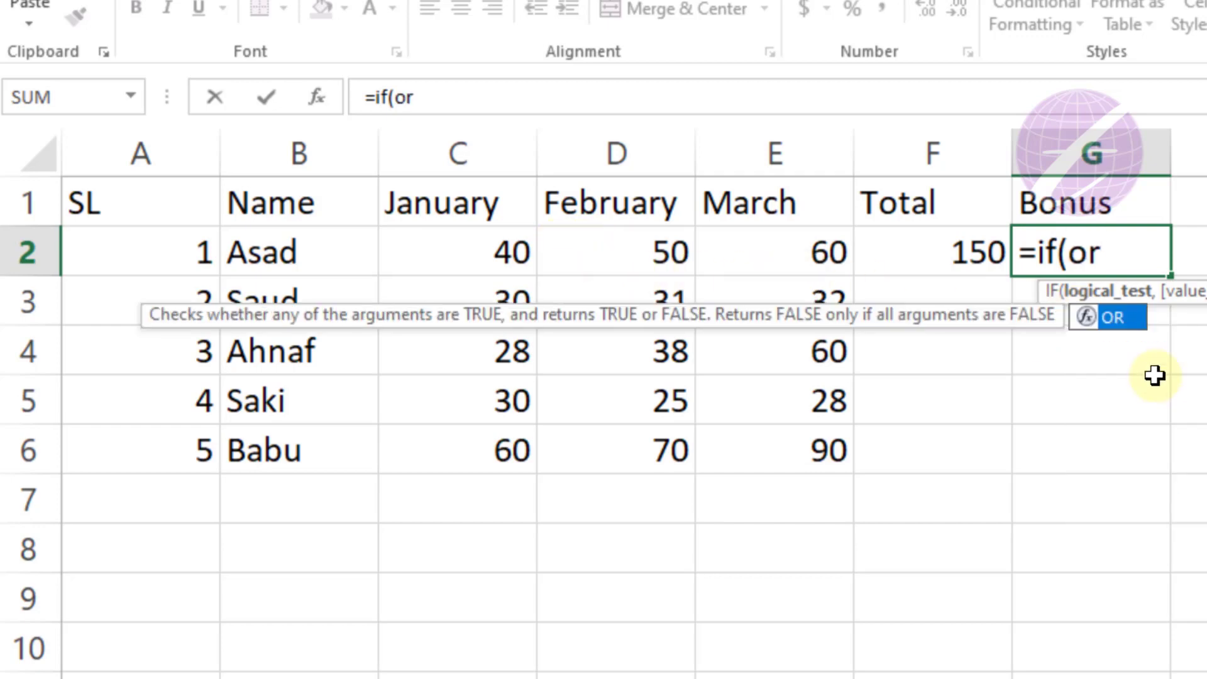
pyautogui.write('(')
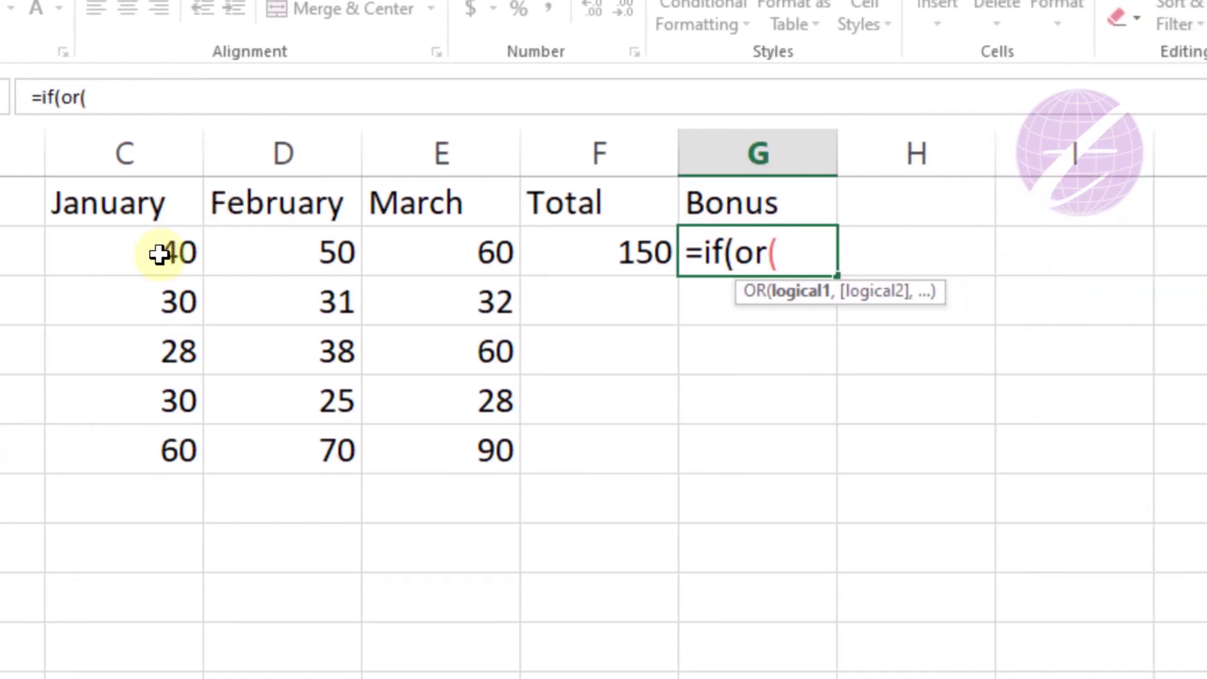
# Step: Complete the OR test in the G2 formula with the conditions c2<30, d2<30 and e2<30
pyautogui.write('c2')
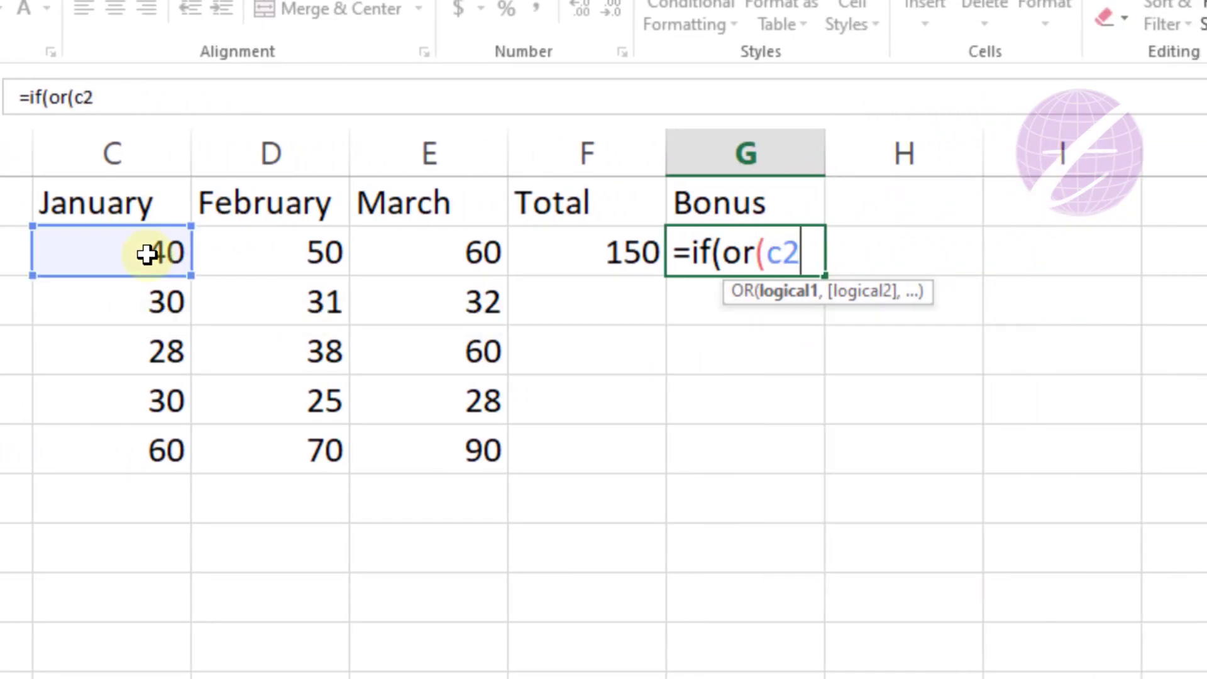
pyautogui.write('<30')
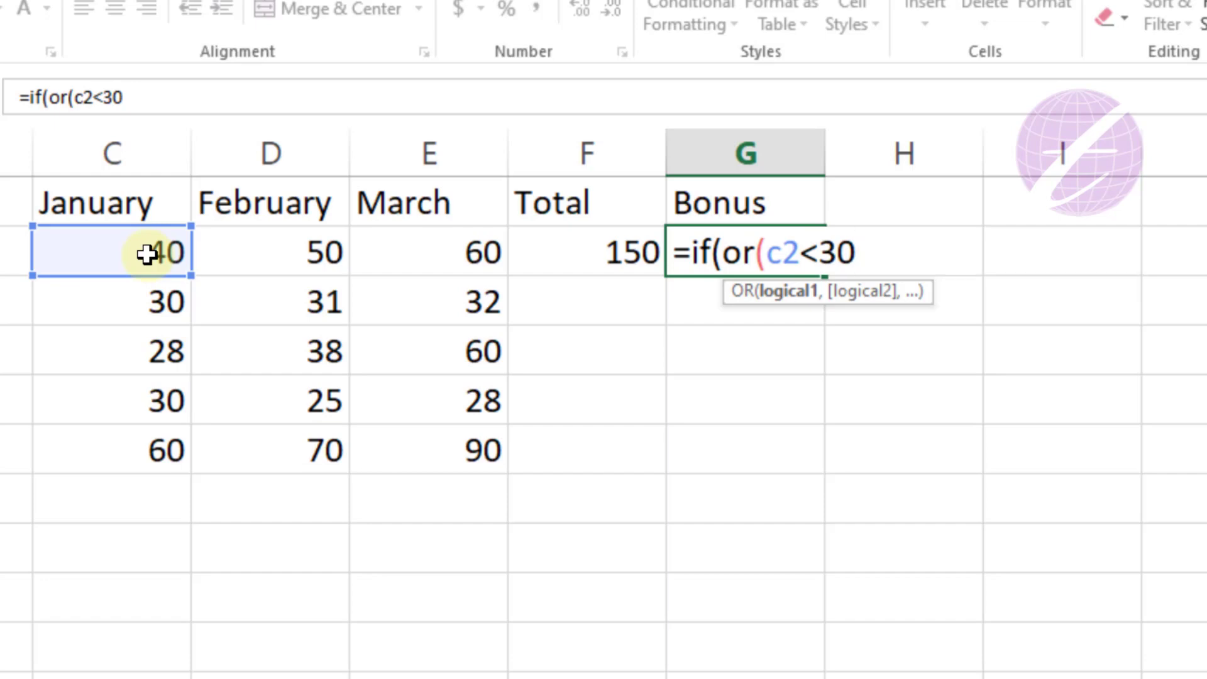
pyautogui.write(',')
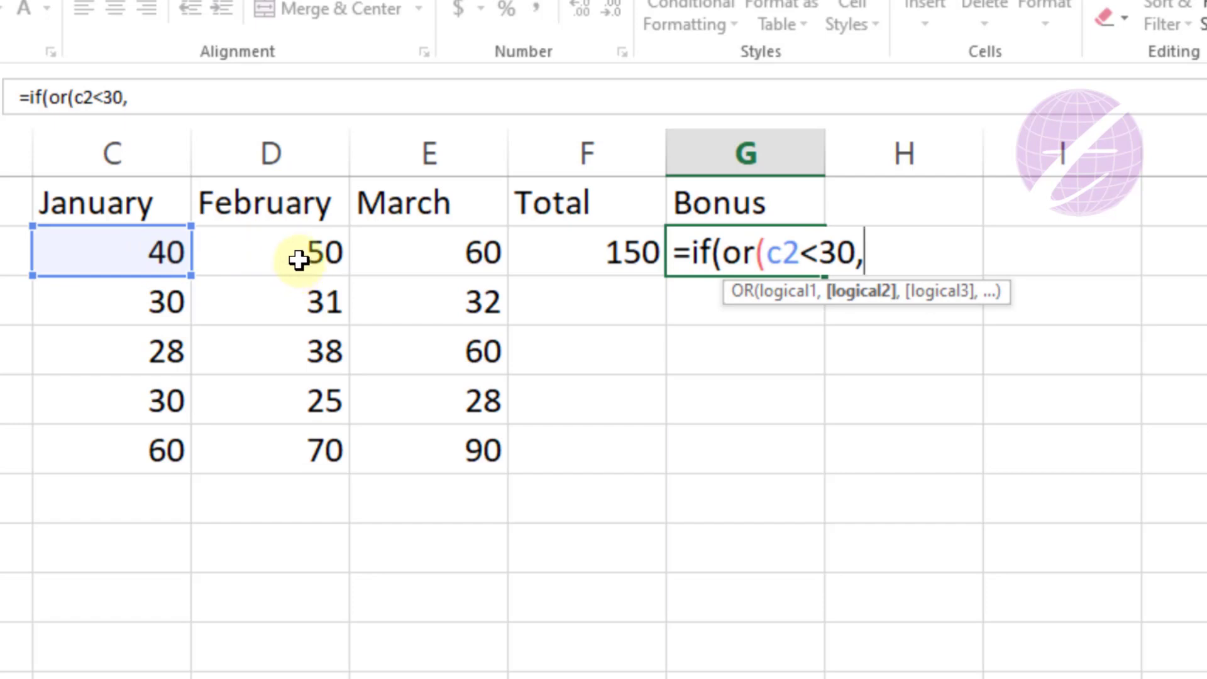
pyautogui.write('d2<')
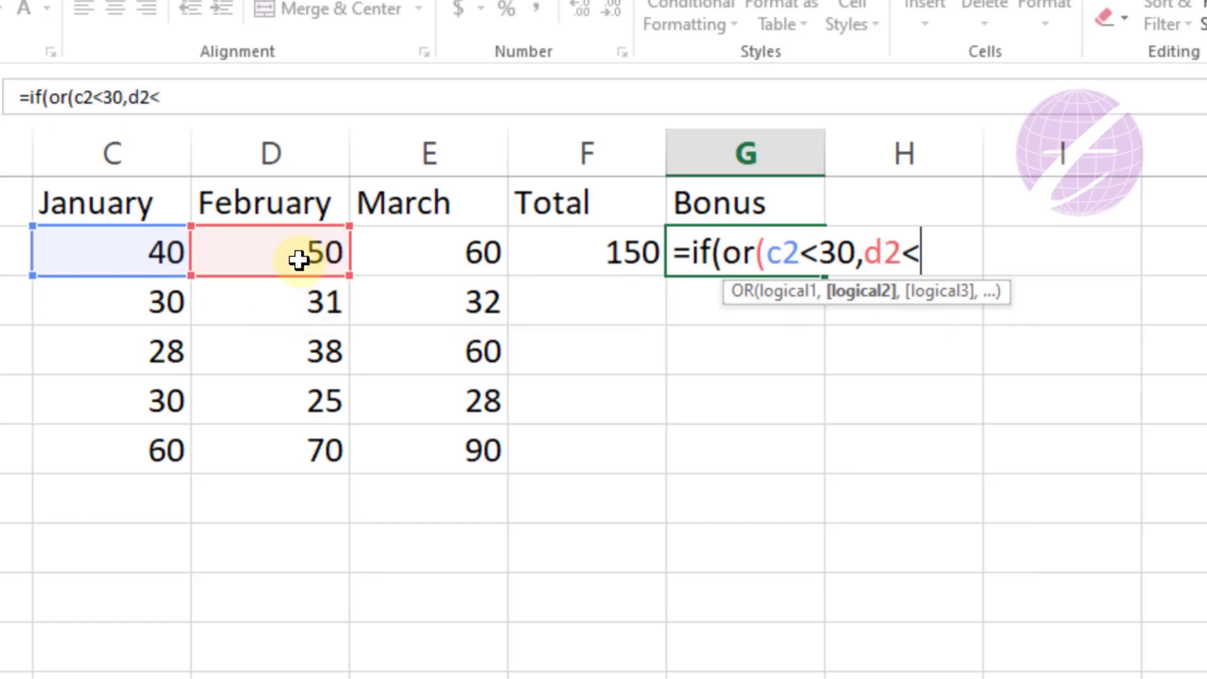
pyautogui.write('30,')
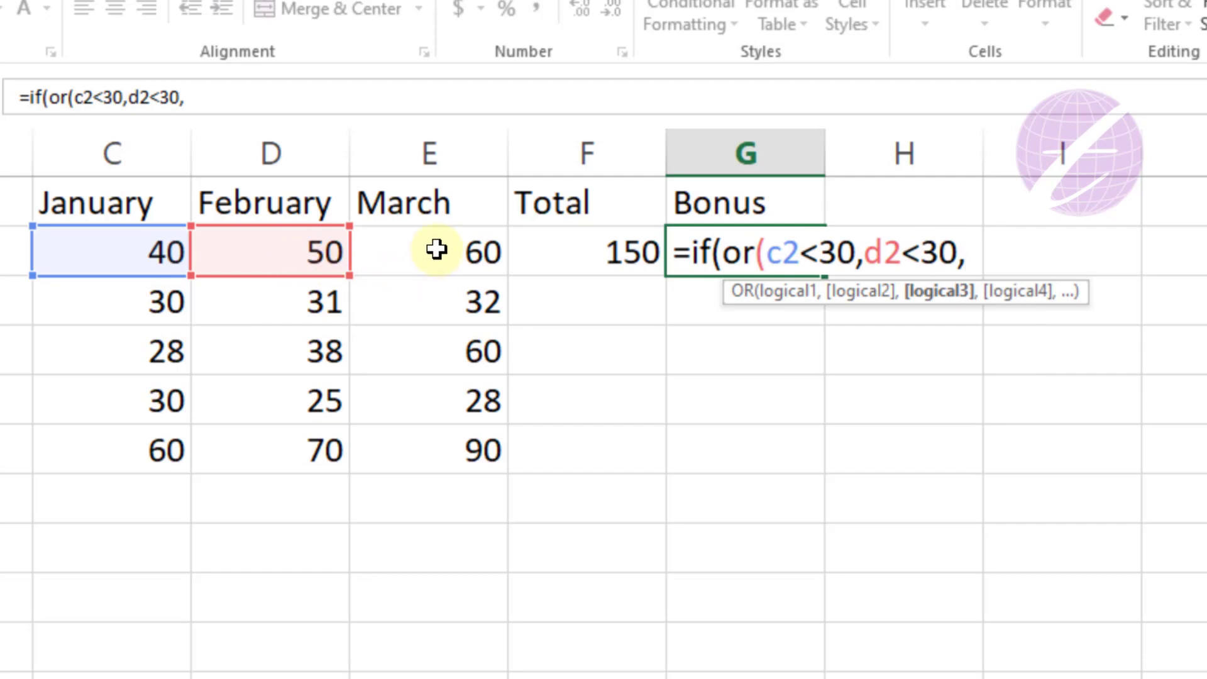
pyautogui.write('e2<')
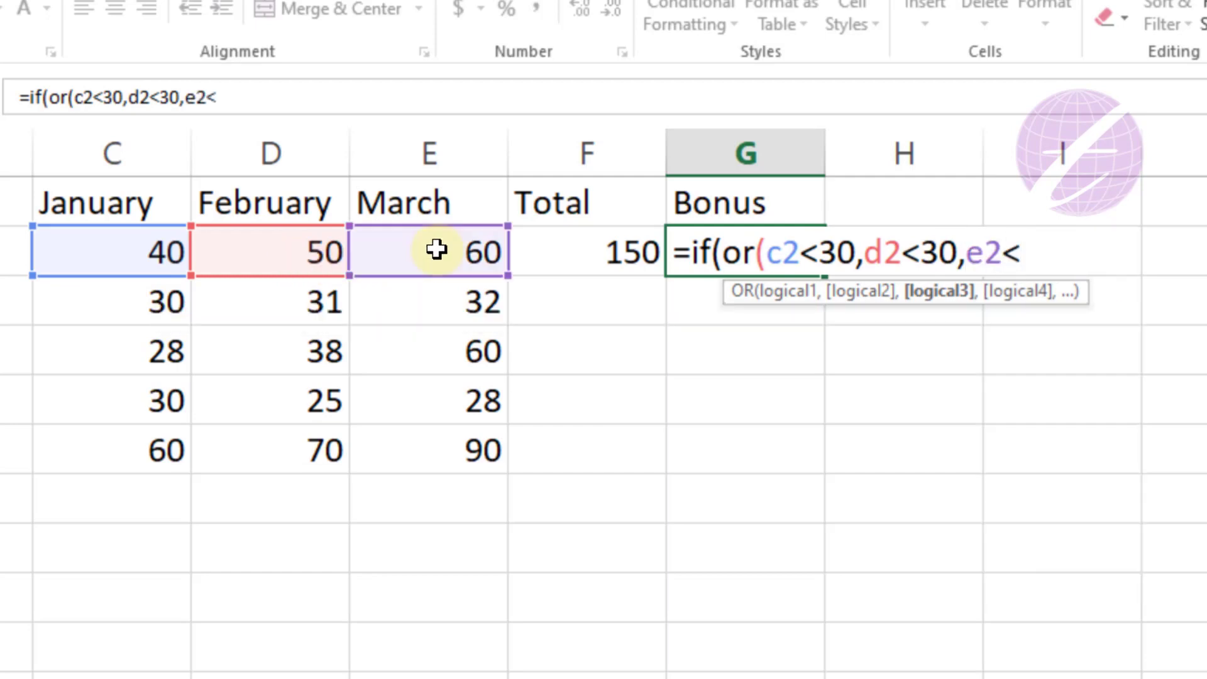
pyautogui.write('30)')
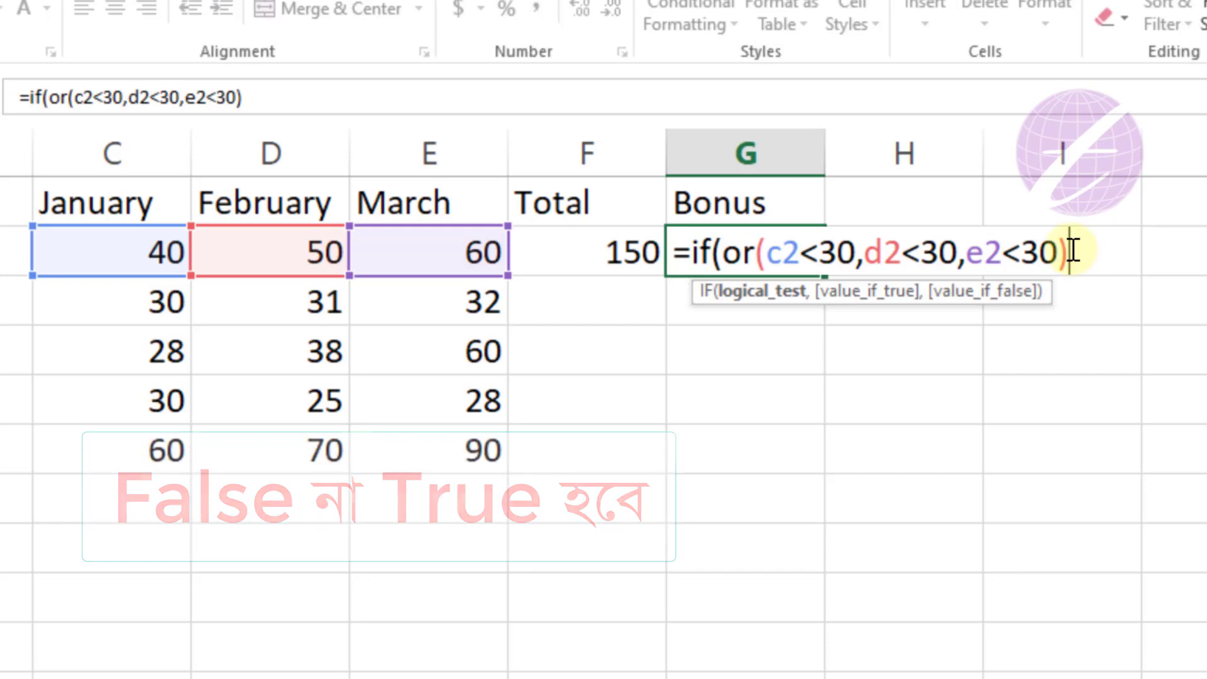
# Step: Give the IF formula in G2 the value-if-true text "No Bonus"
pyautogui.write(',')
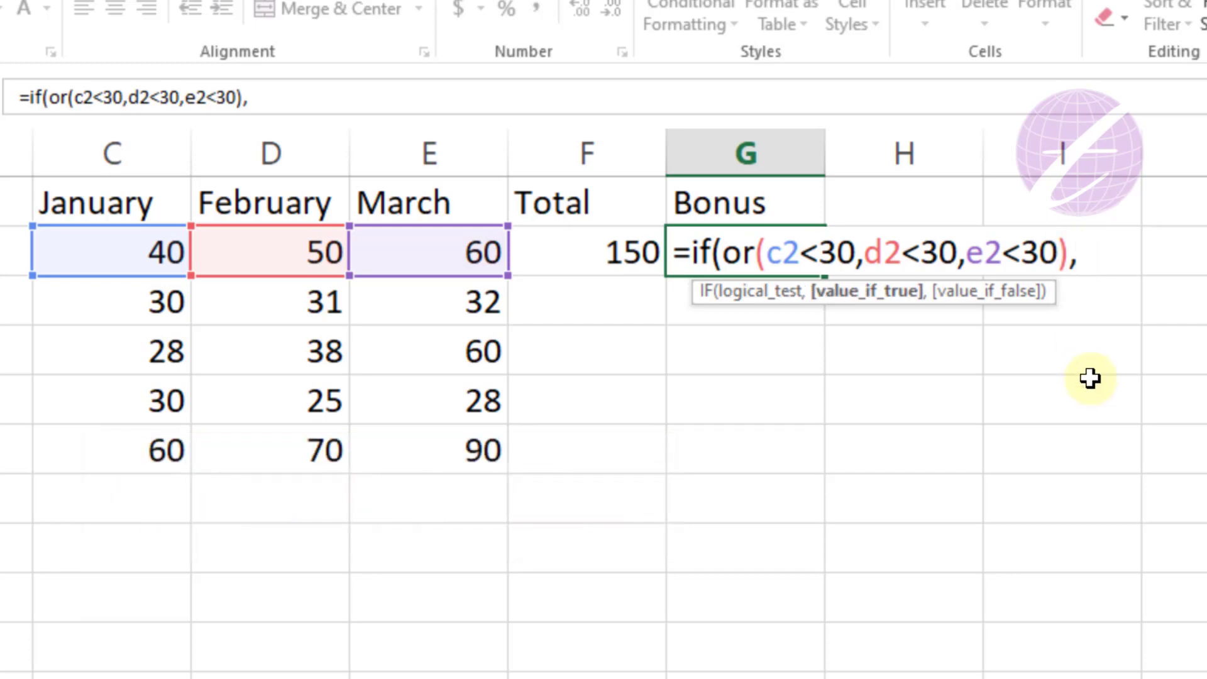
pyautogui.write('"NO')
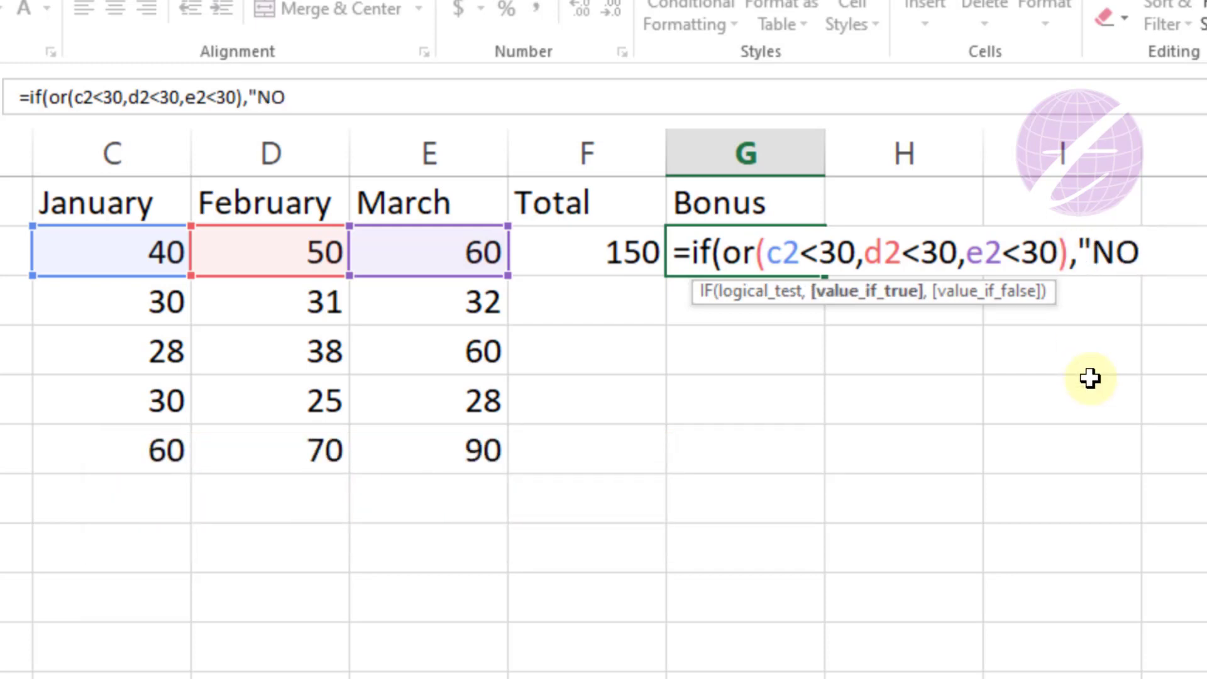
pyautogui.press('BackSpace')
pyautogui.write('o B')
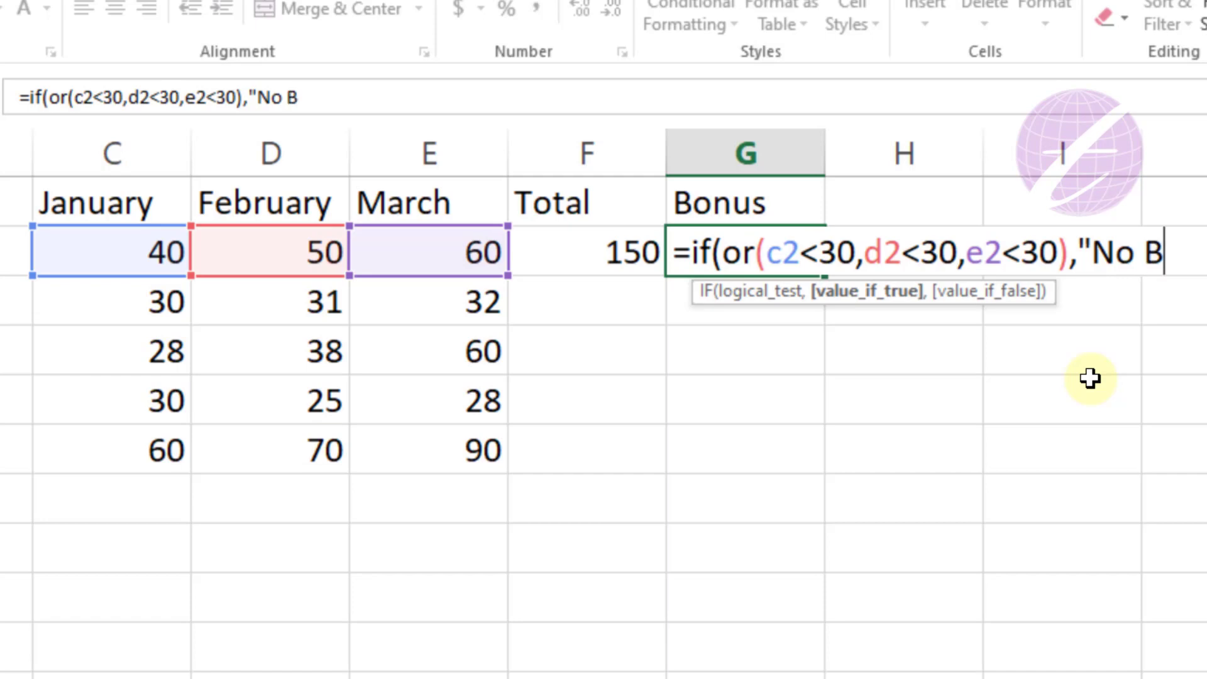
pyautogui.write('onus')
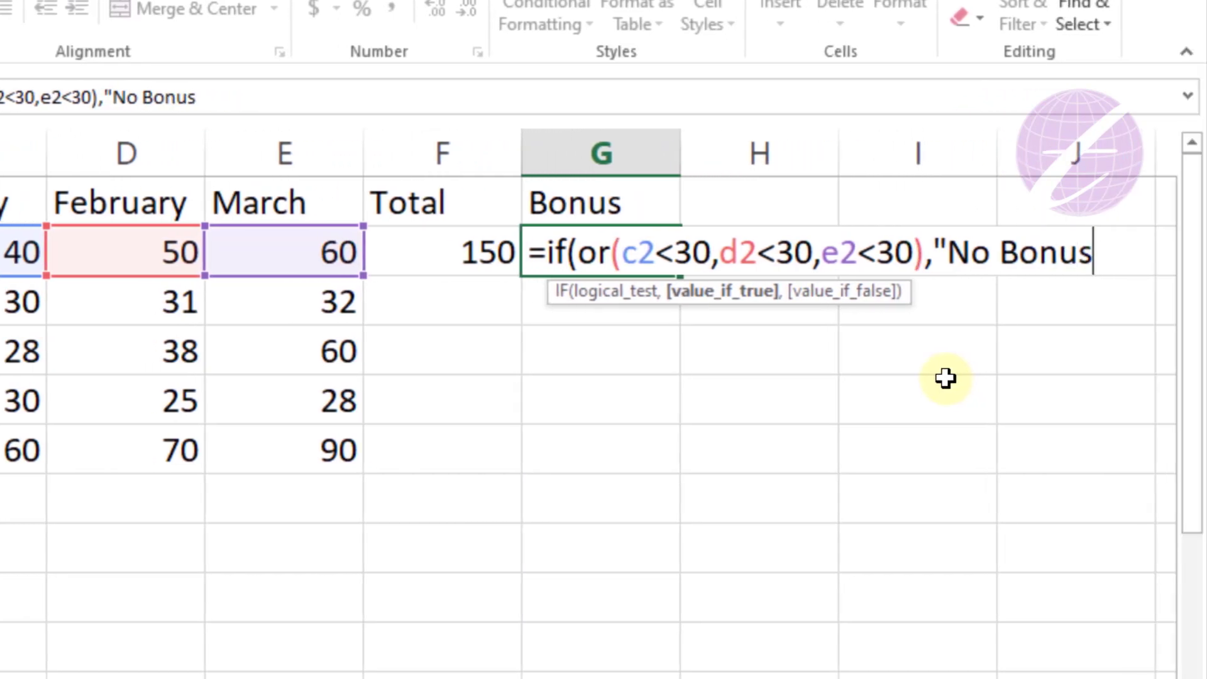
pyautogui.write('",')
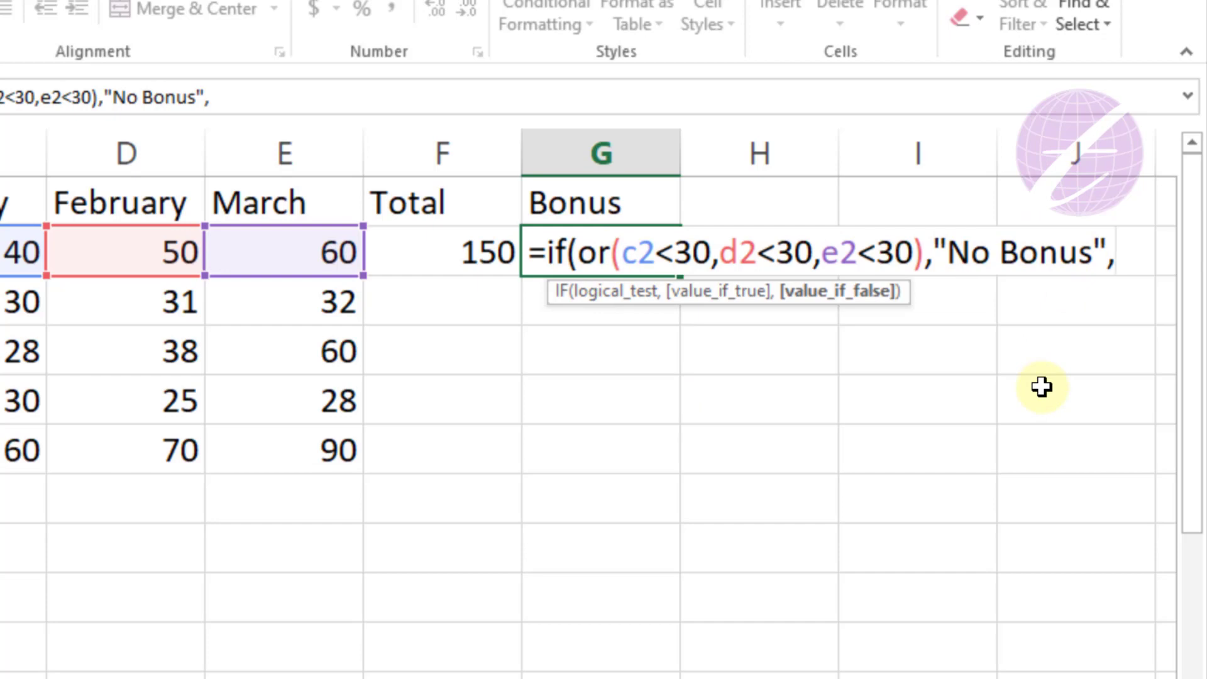
# Step: Nest a second IF as the value-if-false in G2, testing f2<100 and returning "No Bonus" when true
pyautogui.write('if(')
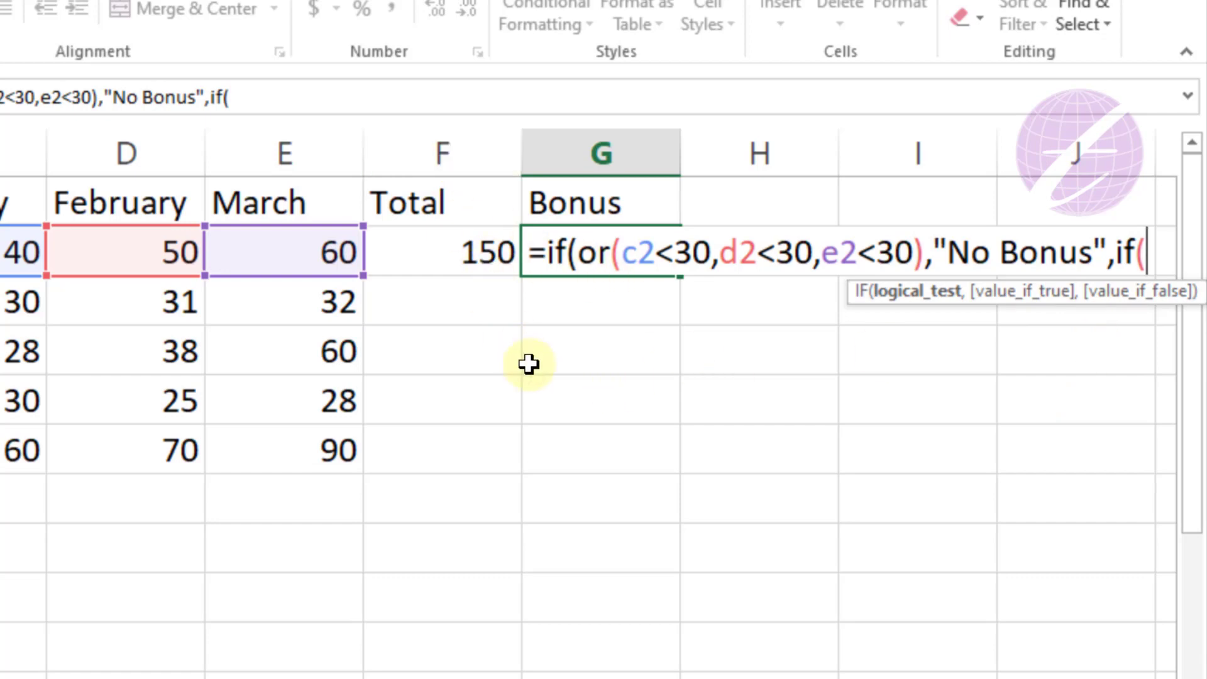
pyautogui.write('f2<')
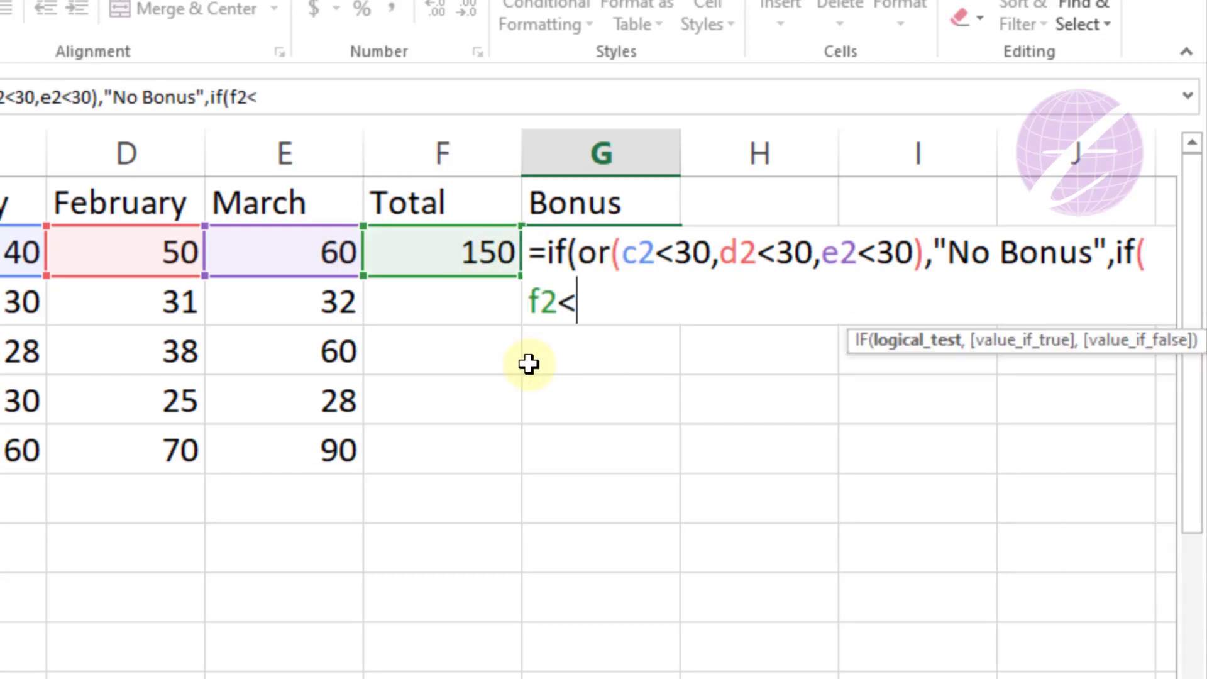
pyautogui.write('100')
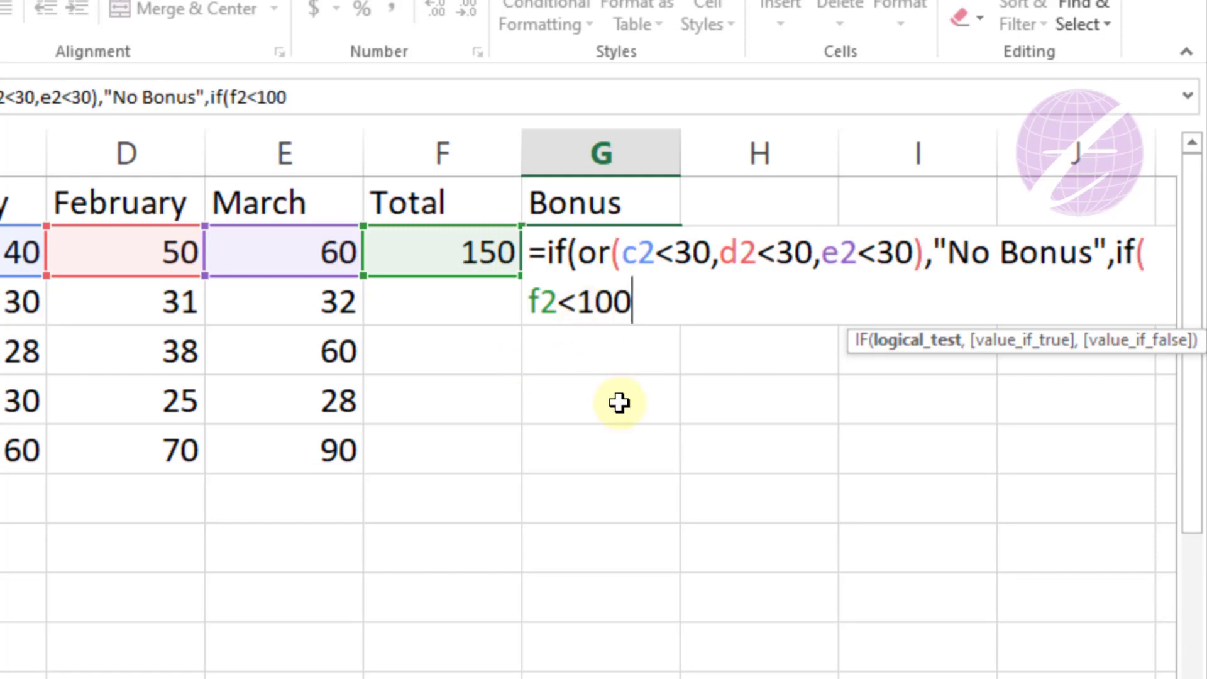
pyautogui.write(',""')
pyautogui.press('Left')
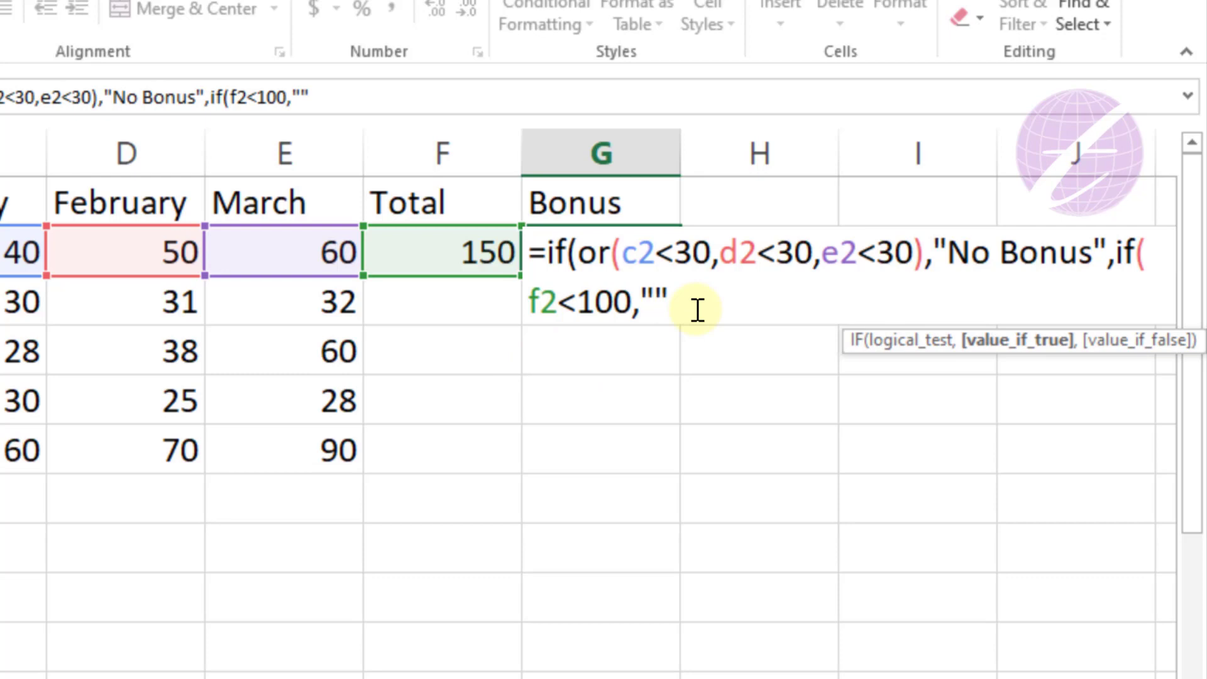
pyautogui.write('No B')
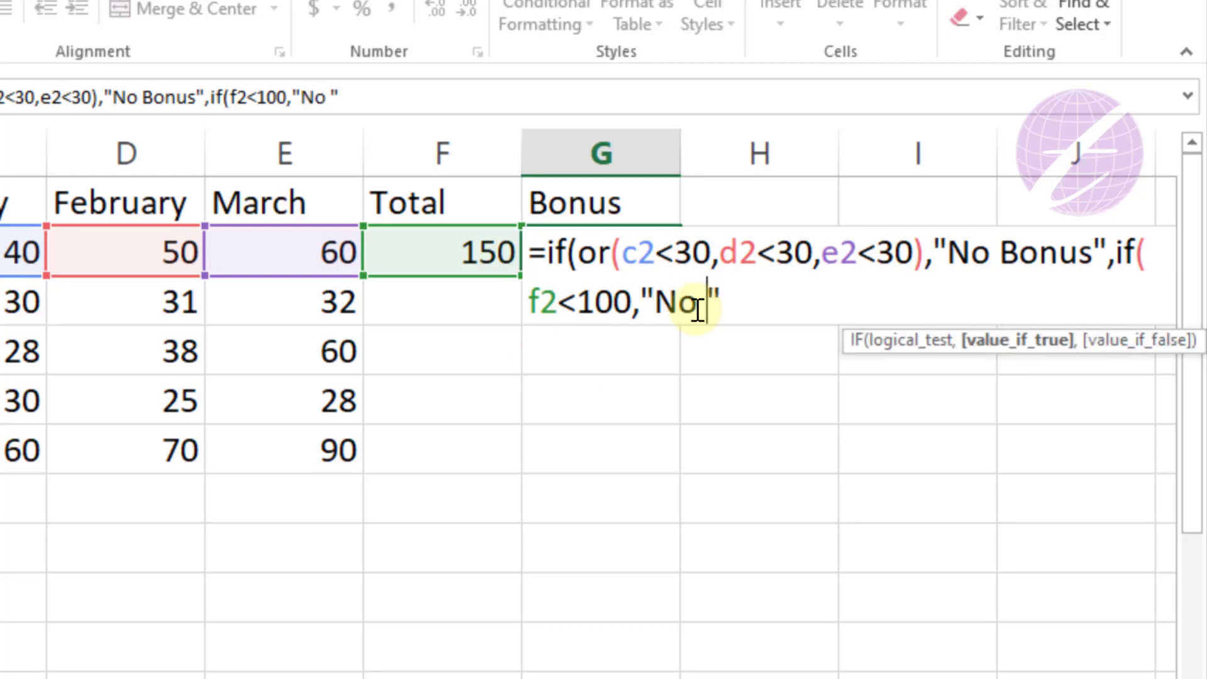
pyautogui.write('onus')
pyautogui.press('Right')
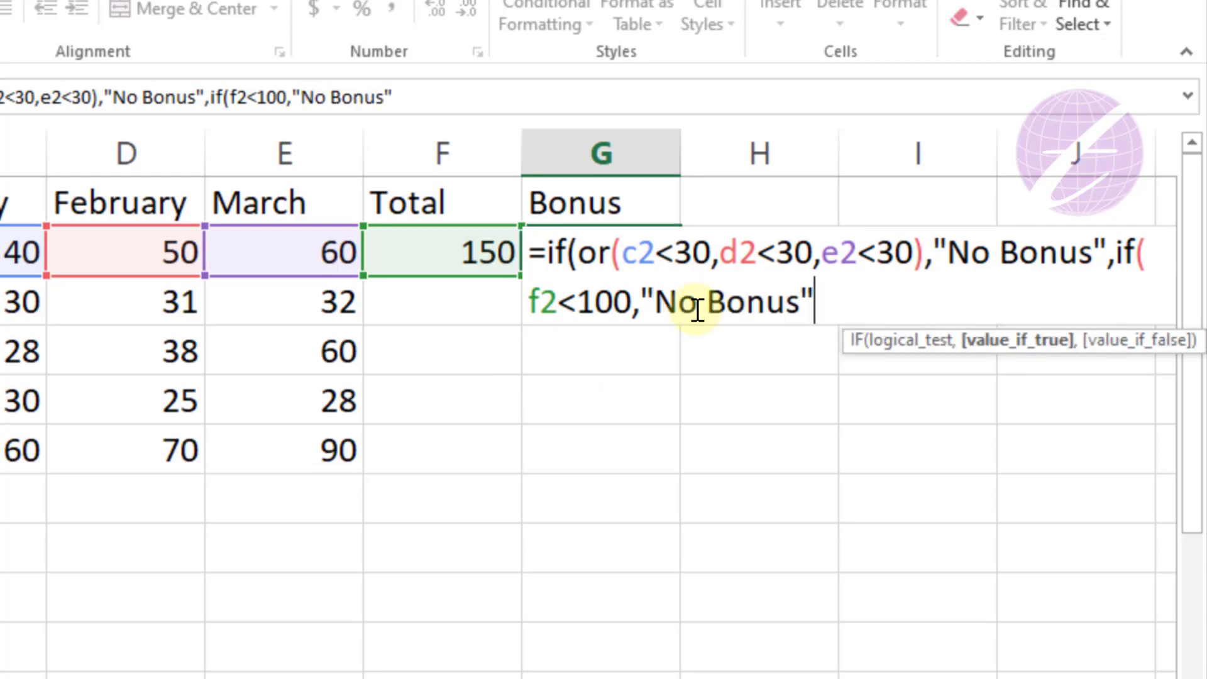
pyautogui.write(',')
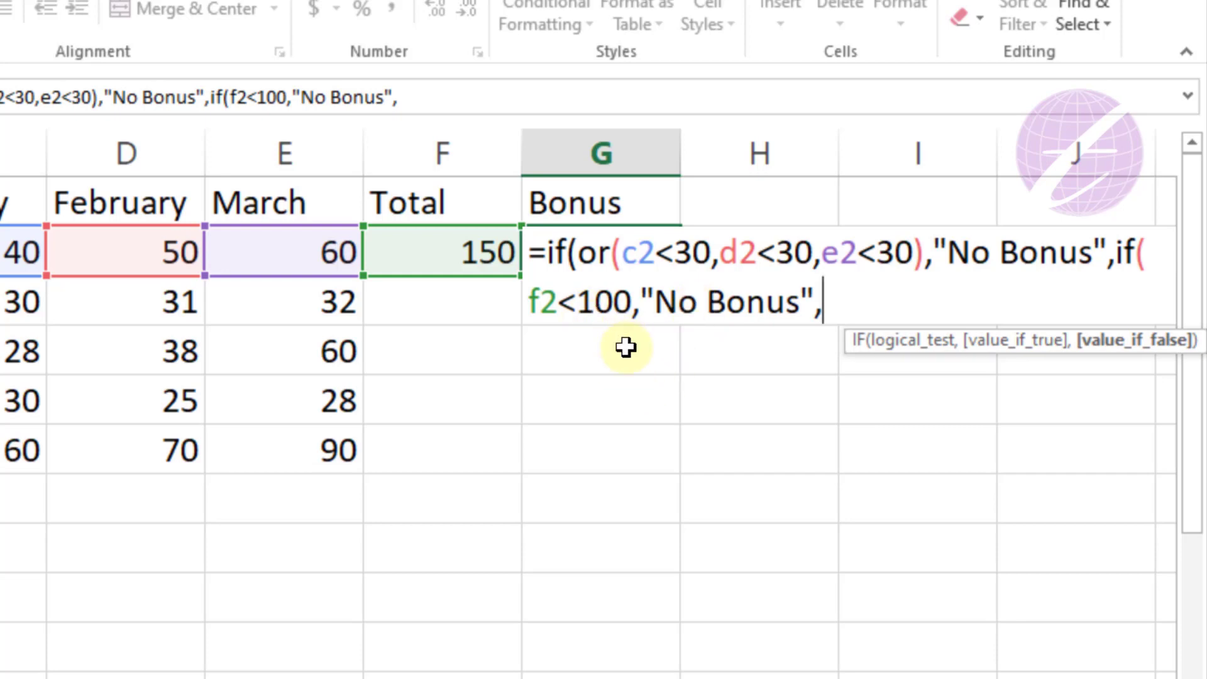
# Step: Finish the nested IF in G2 with "Bonus" as its value-if-false, enter the formula and review it
pyautogui.write('""')
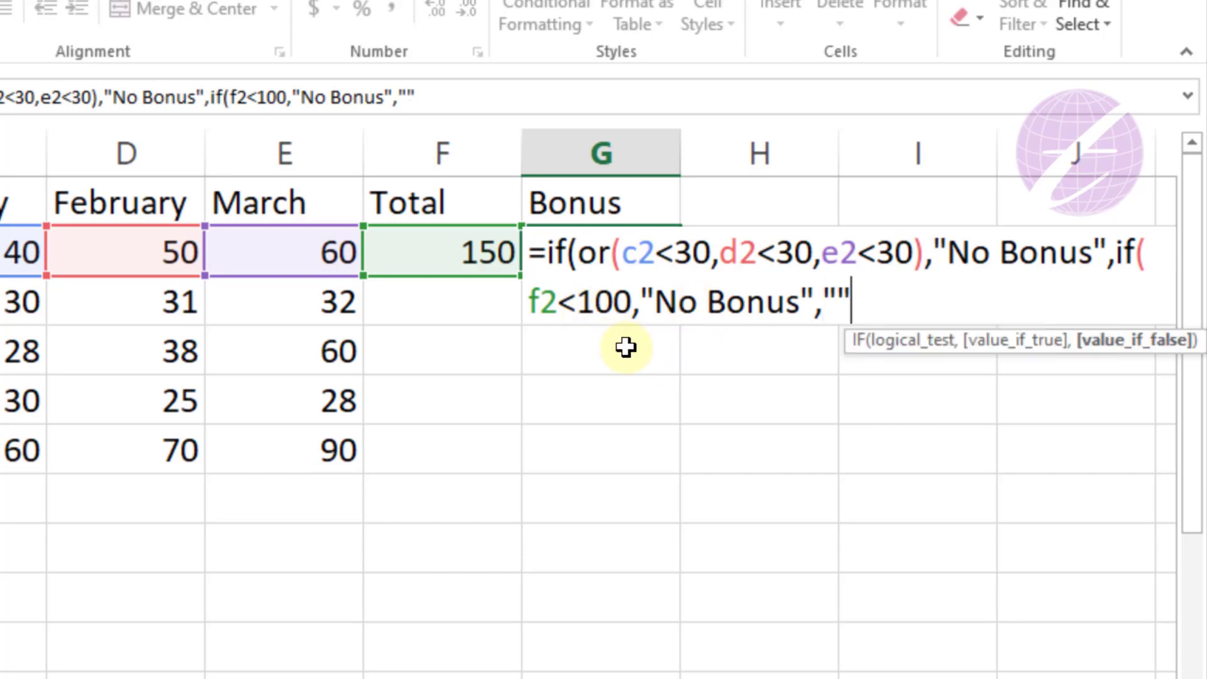
pyautogui.write('Bonus')
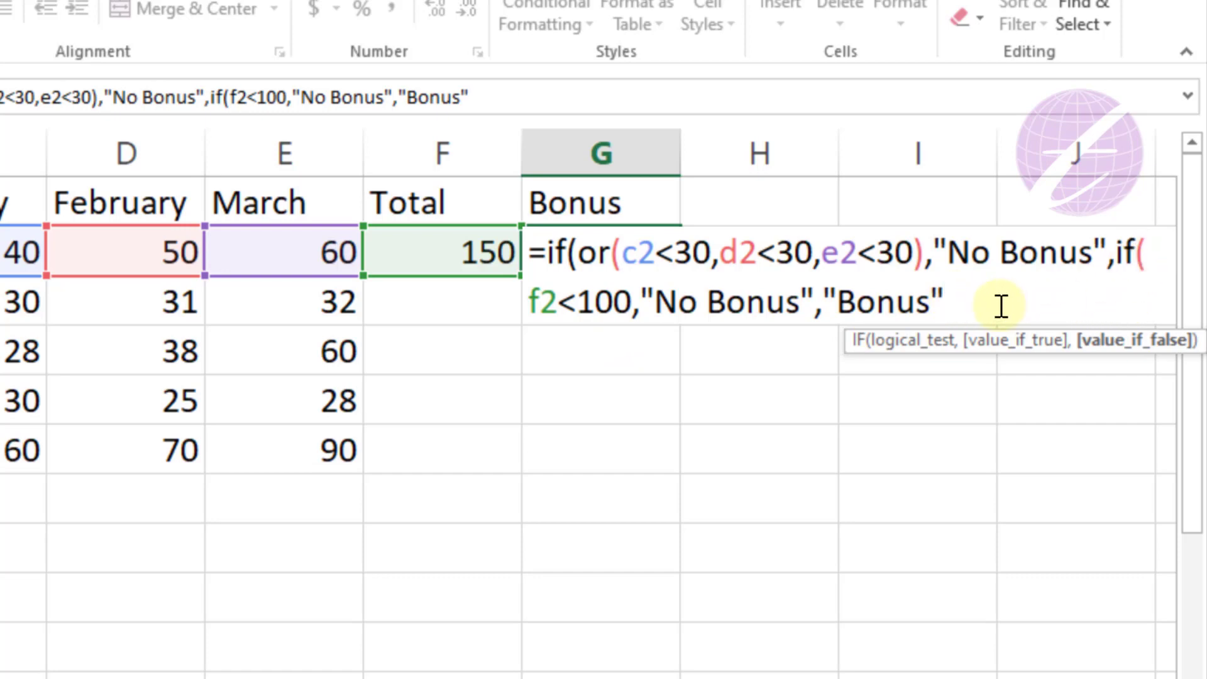
pyautogui.write(')')
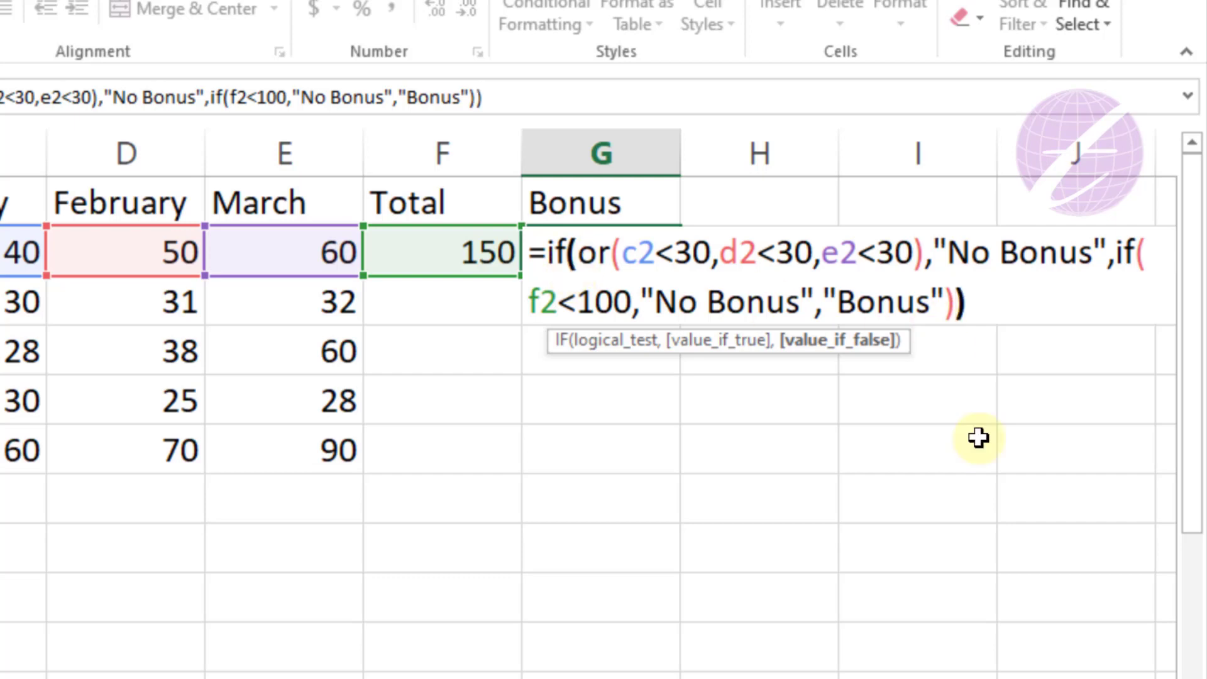
pyautogui.press('Return')
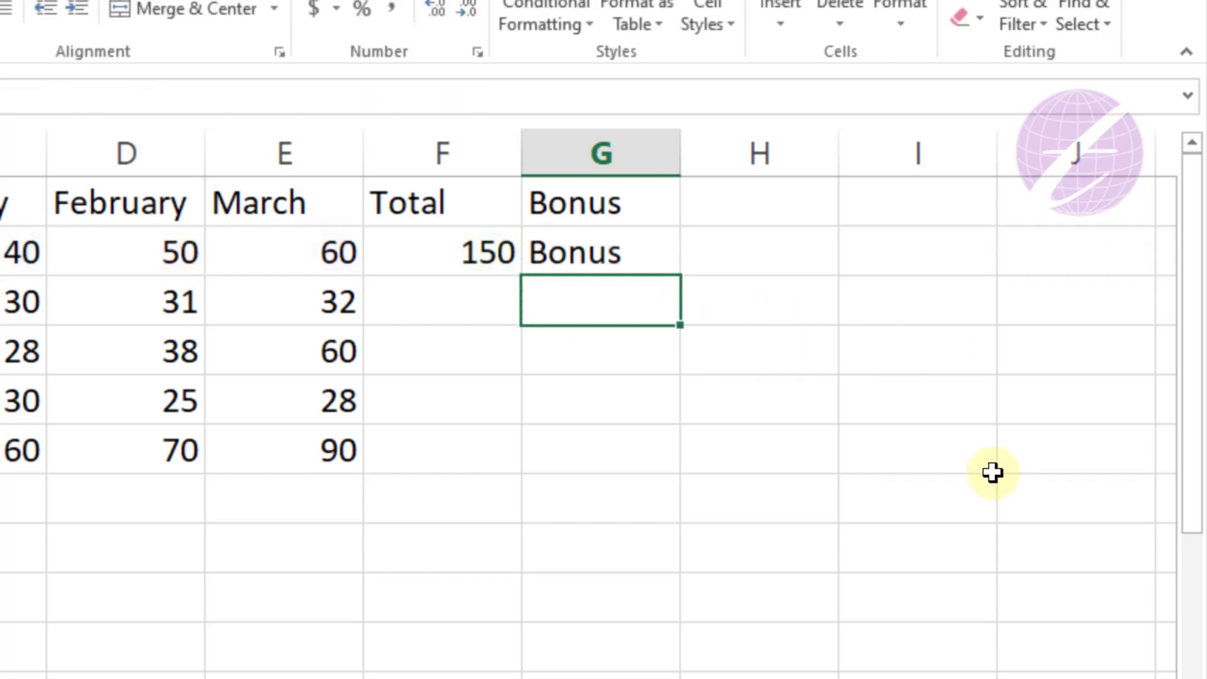
pyautogui.click(604, 253)
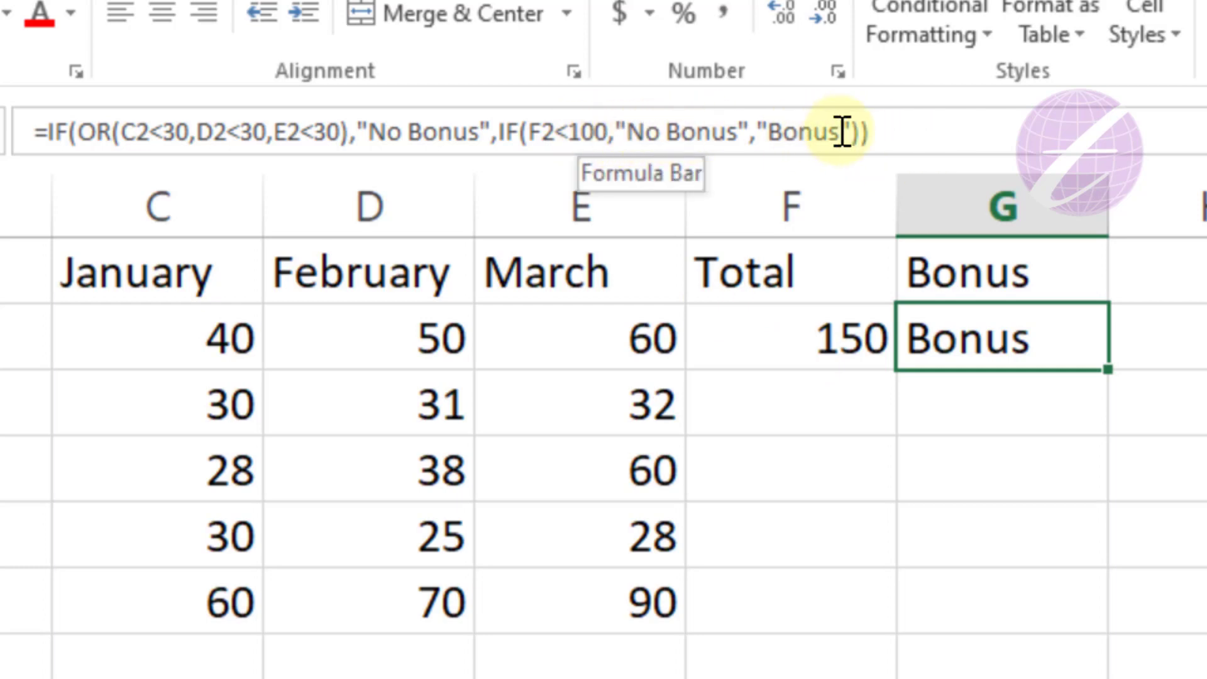
# Step: Fill the Total formula from F2 down through F6 for the remaining people
pyautogui.click(821, 338)
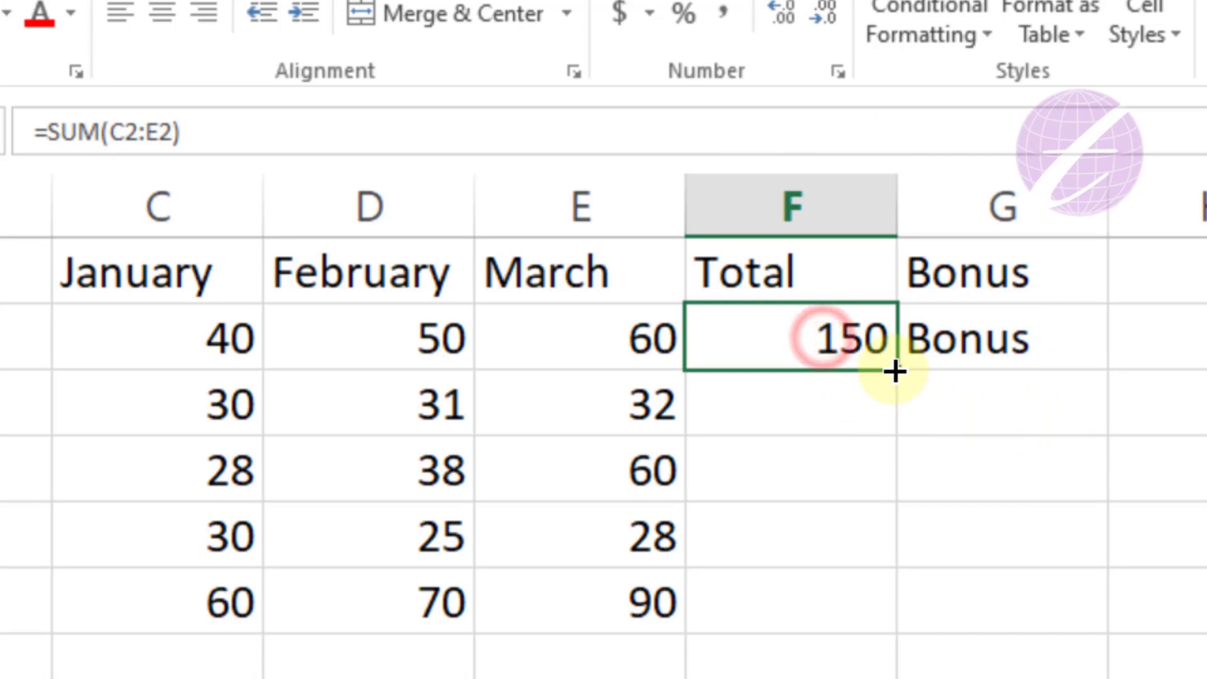
pyautogui.moveTo(894, 370); pyautogui.dragTo(897, 633)
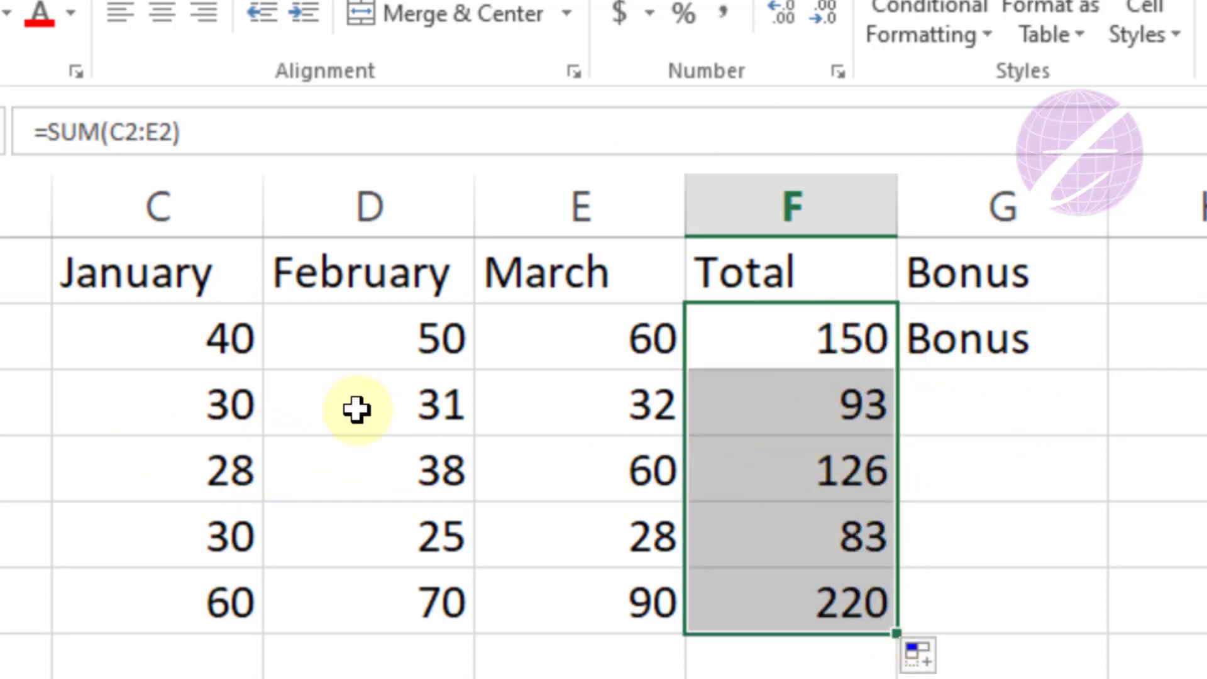
pyautogui.click(852, 349)
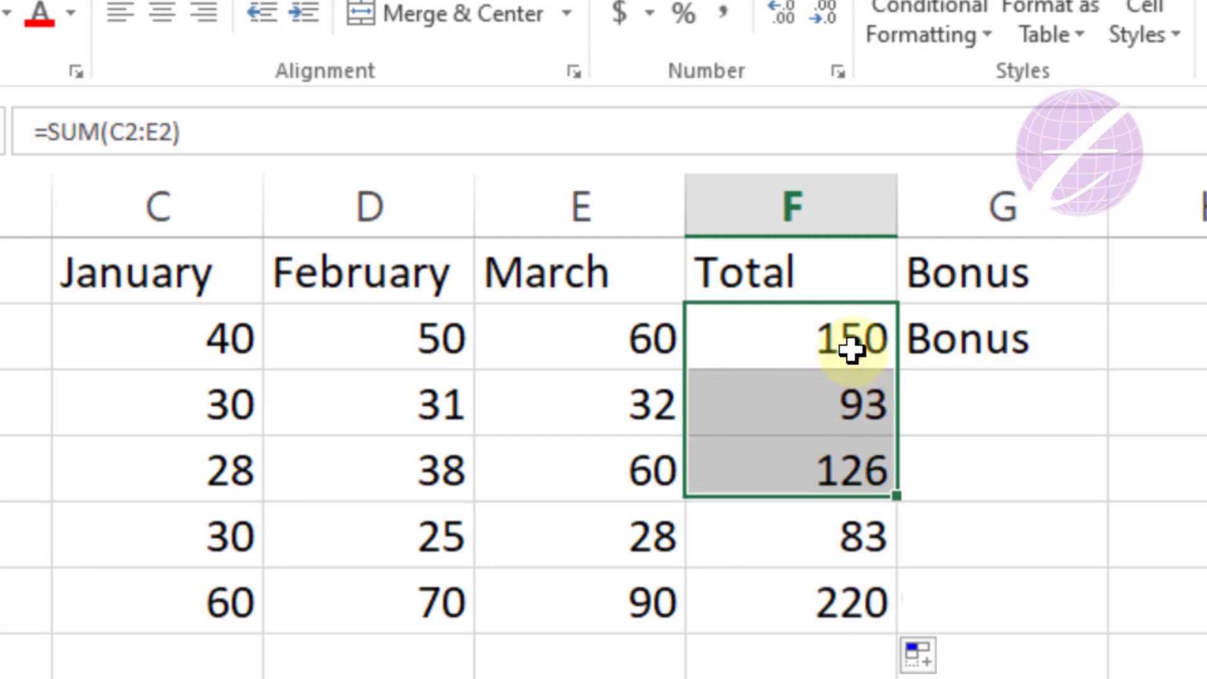
# Step: Fill the Bonus formula from G2 down through G6 for the remaining people and select the copy in G3
pyautogui.click(1037, 342)
pyautogui.moveTo(1110, 372); pyautogui.dragTo(1107, 634)
pyautogui.click(992, 417)
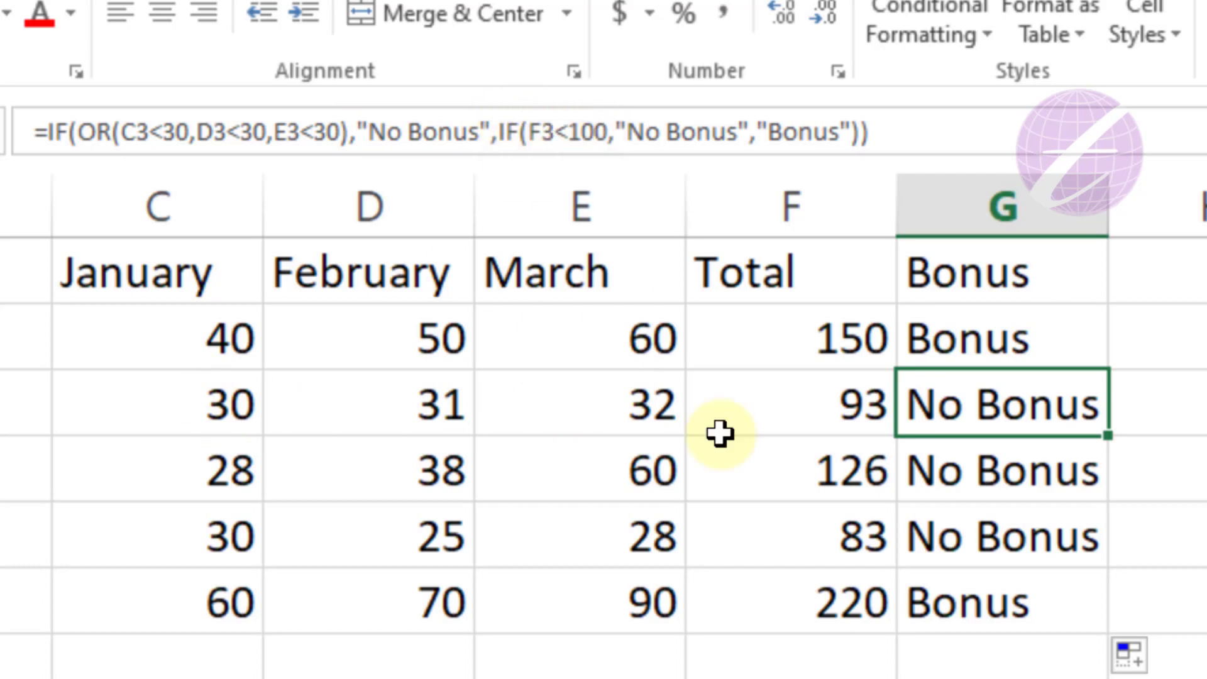
# Step: Examine the totals, monthly figures and Bonus formulas in rows 3 to 5 to check each bonus decision against the conditions
pyautogui.click(839, 404)
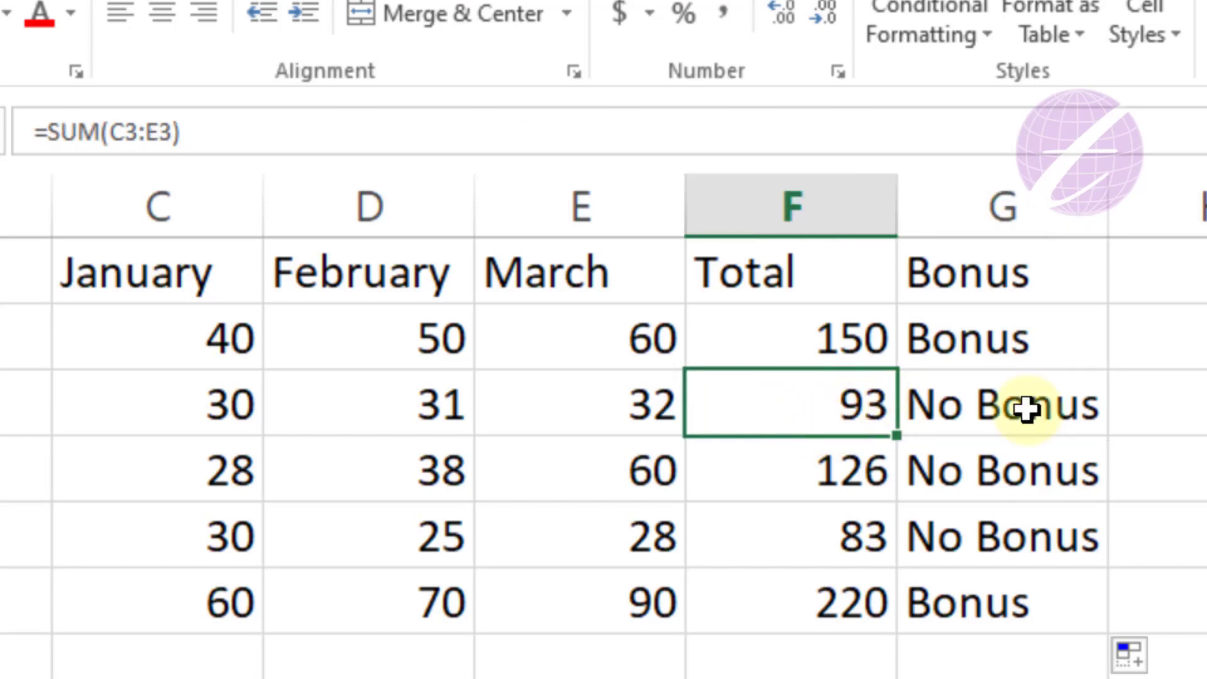
pyautogui.click(1002, 410)
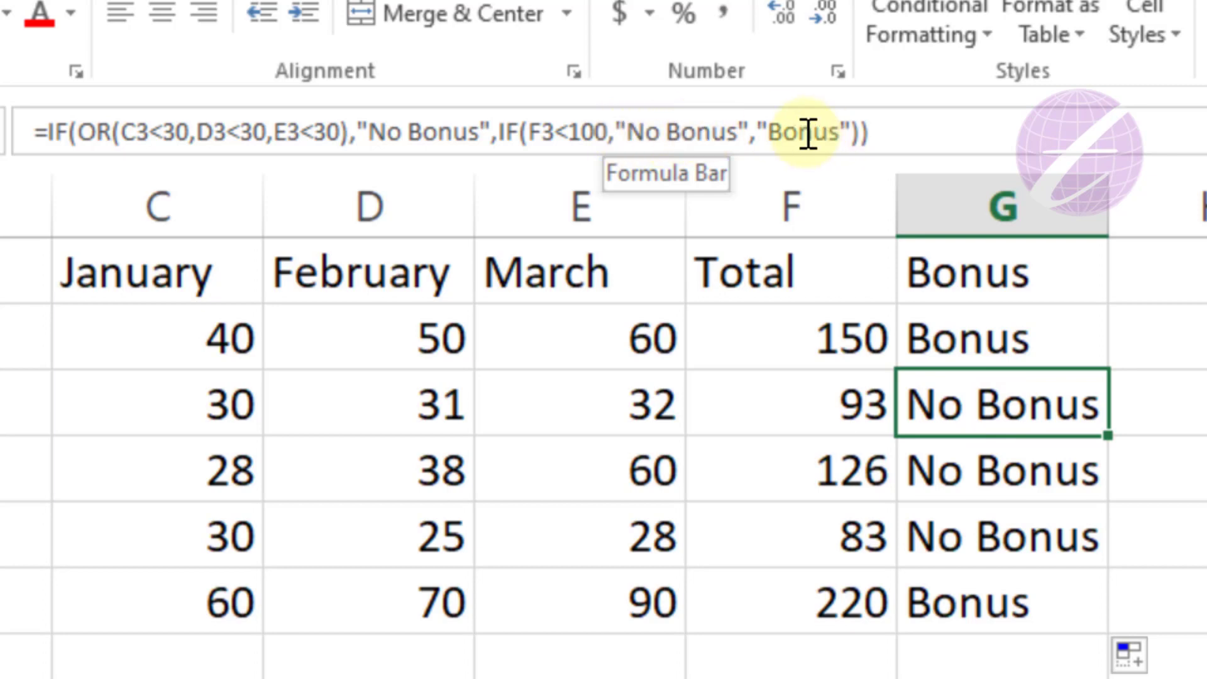
pyautogui.click(936, 475)
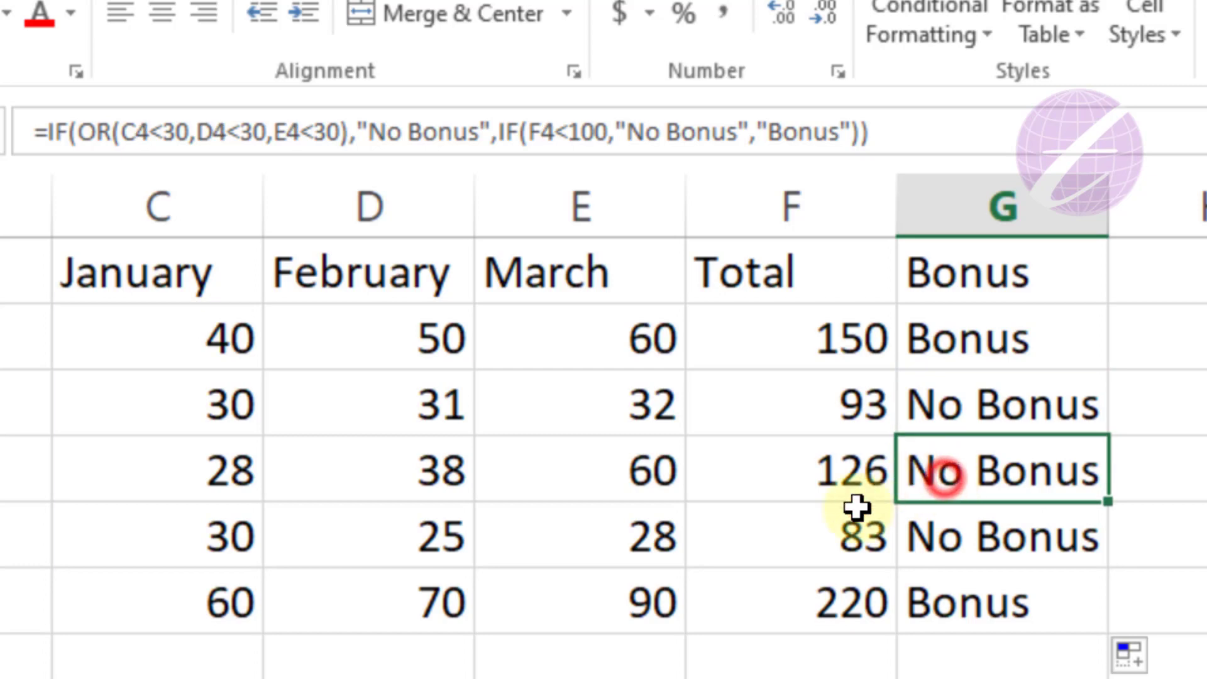
pyautogui.click(840, 484)
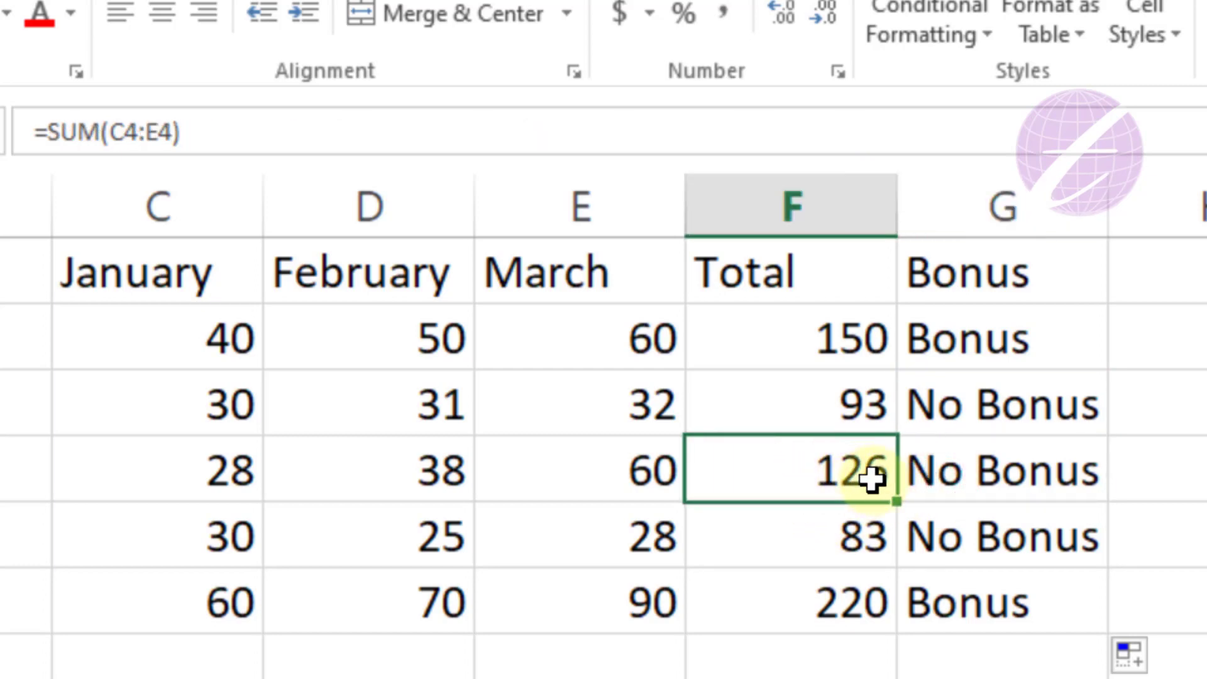
pyautogui.click(923, 471)
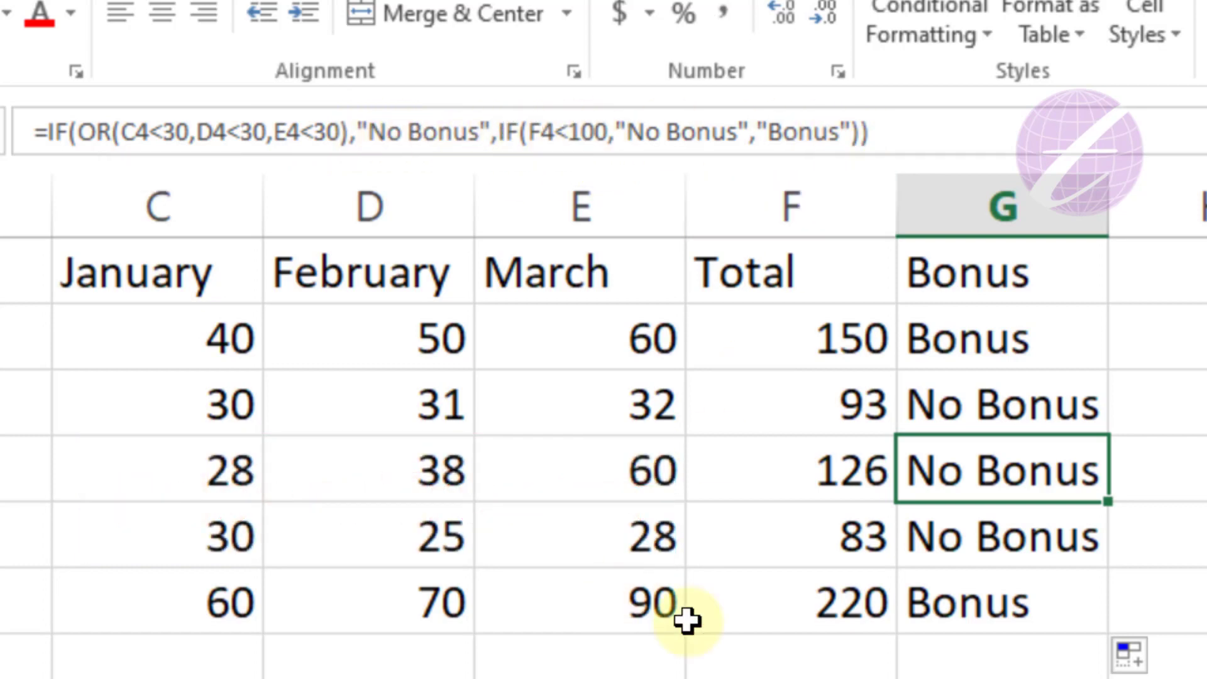
pyautogui.click(223, 537)
pyautogui.click(440, 537)
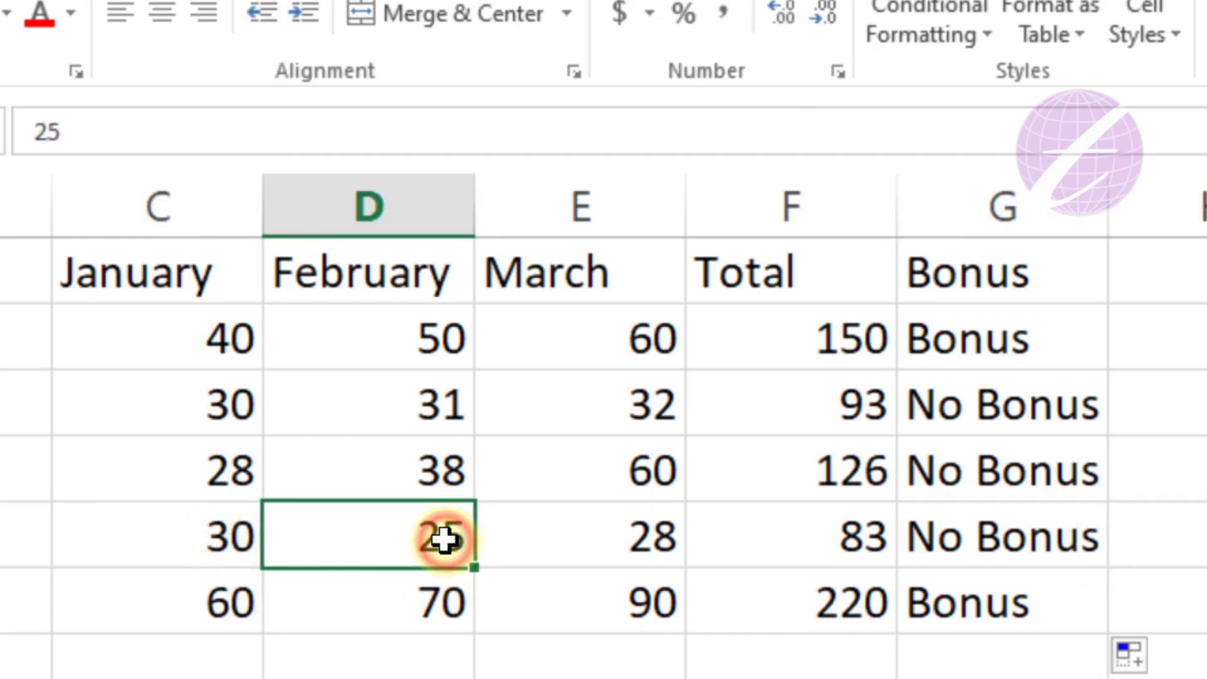
pyautogui.click(1030, 535)
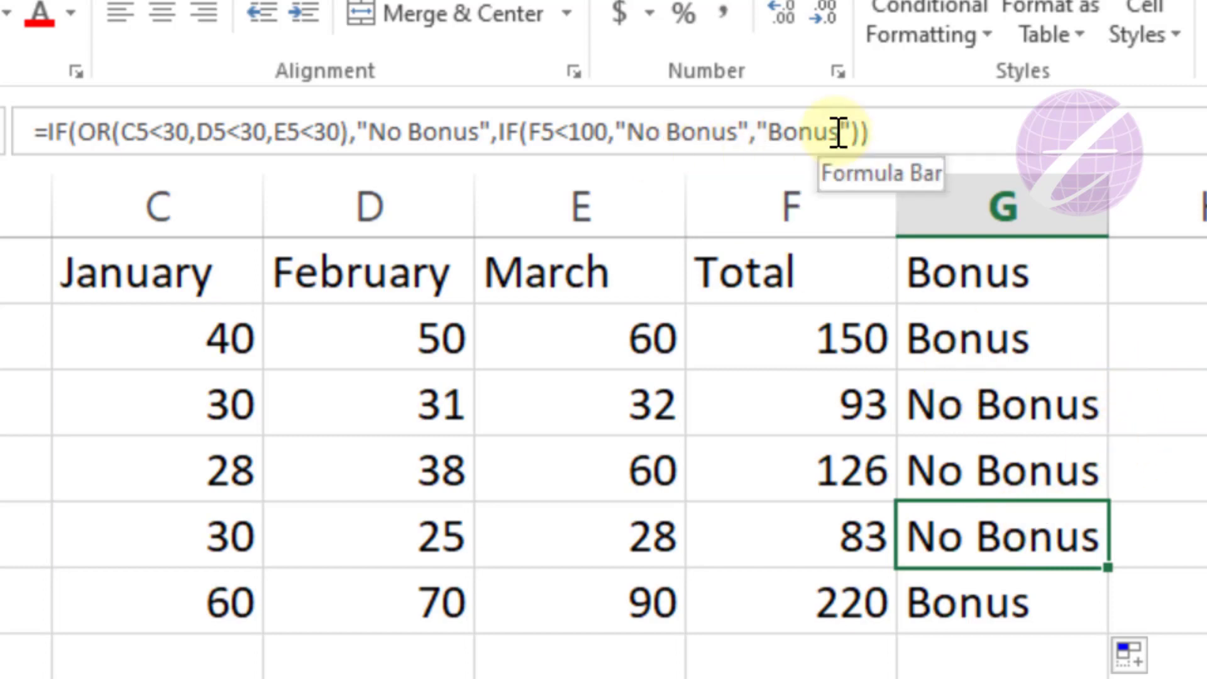
# Step: Replace the "Bonus" value-if-false in G2's nested IF with f2*2% and enter the formula
pyautogui.click(998, 343)
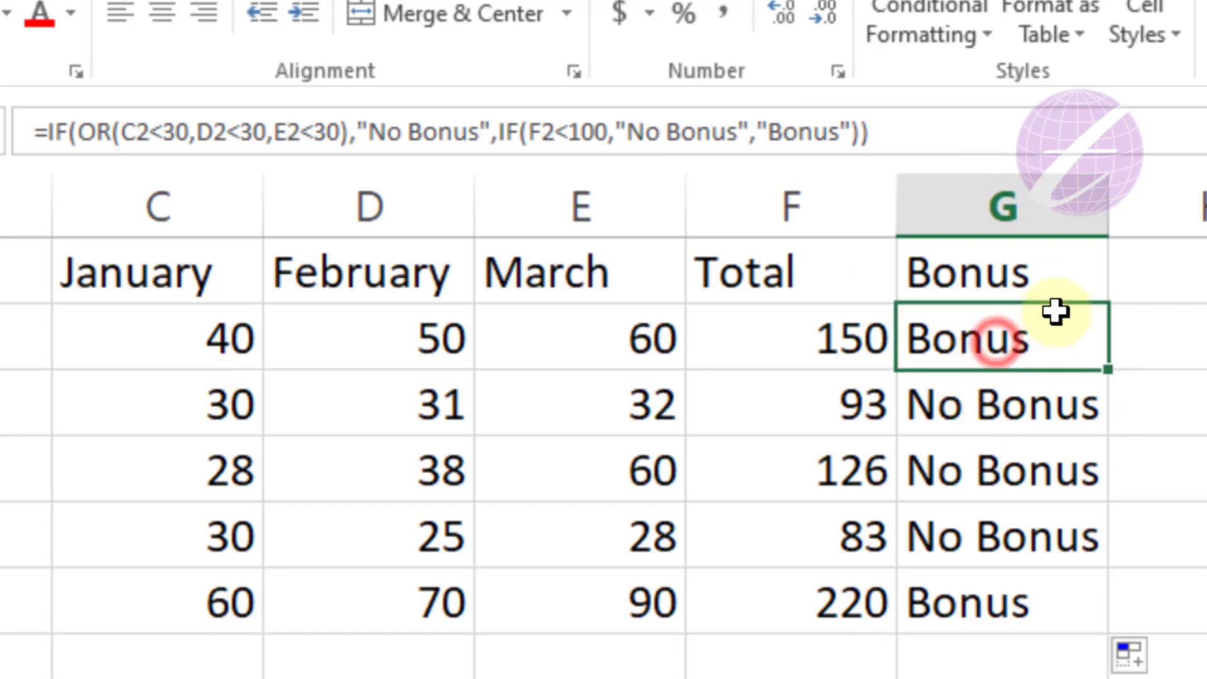
pyautogui.doubleClick(1083, 339)
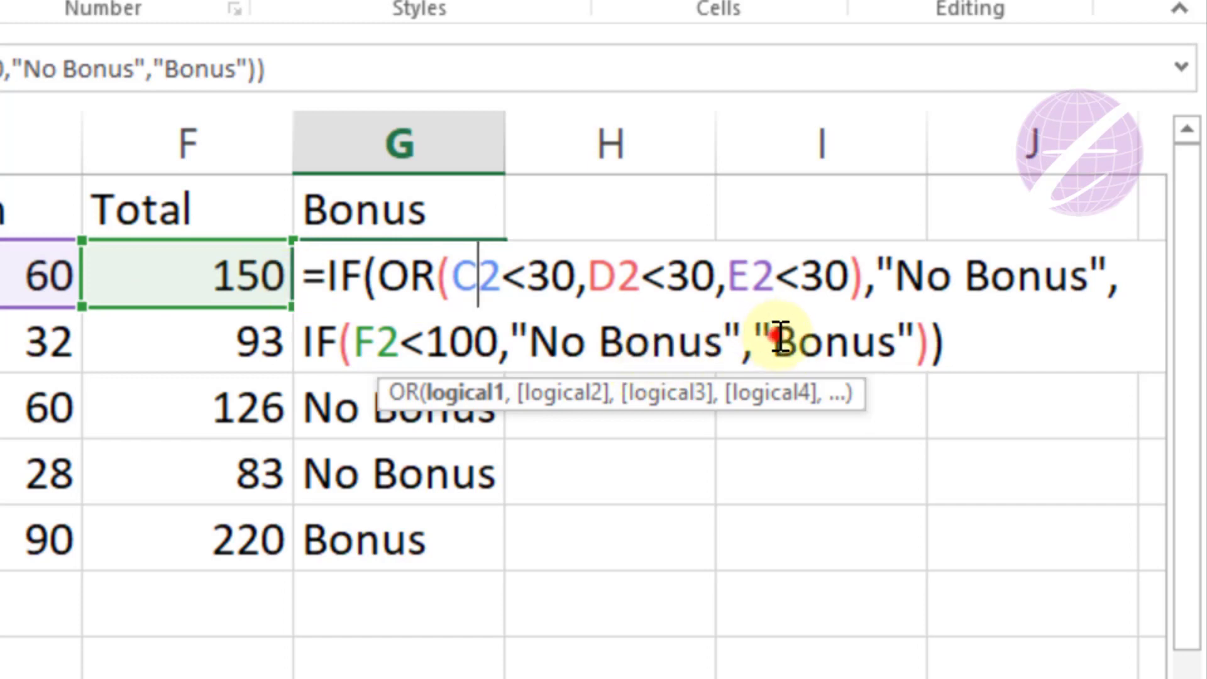
pyautogui.moveTo(774, 336); pyautogui.dragTo(920, 337)
pyautogui.press('BackSpace')
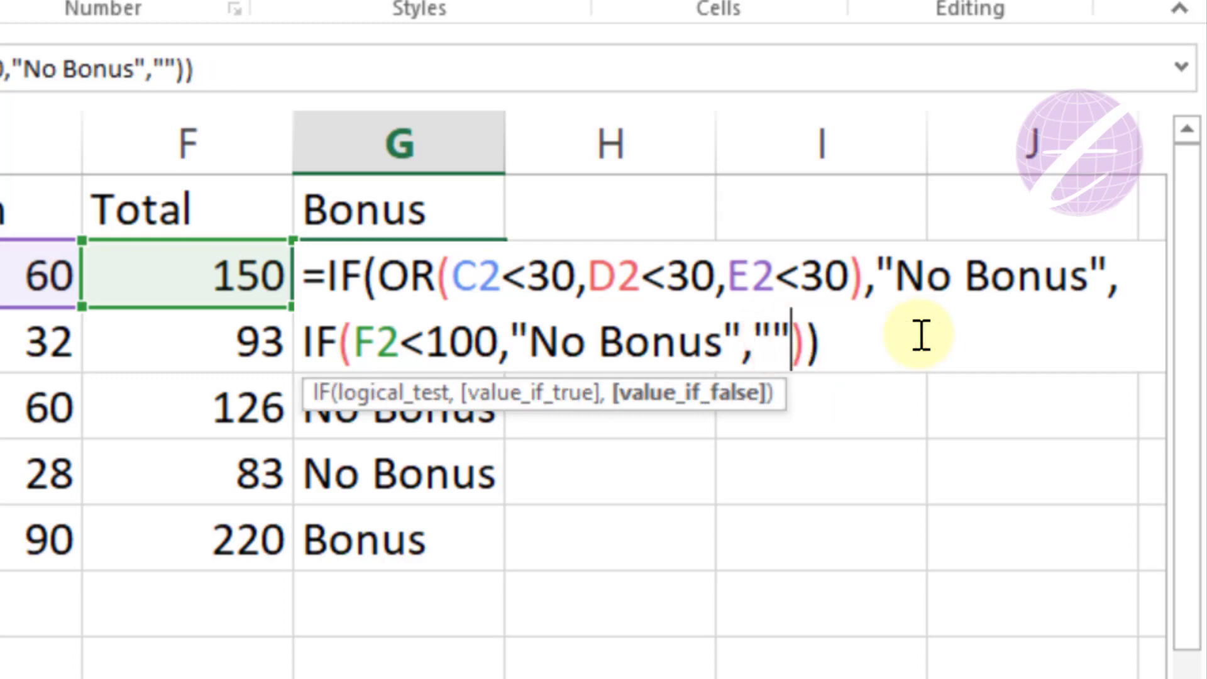
pyautogui.press('Delete')
pyautogui.press('BackSpace')
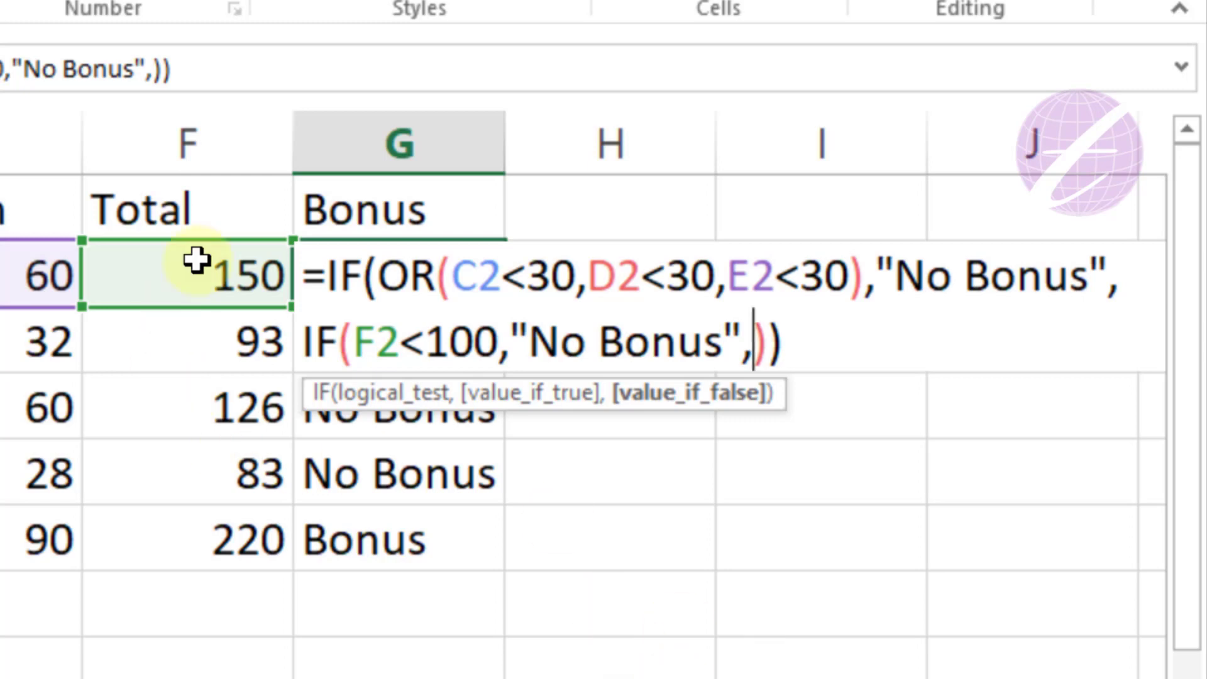
pyautogui.write('f2')
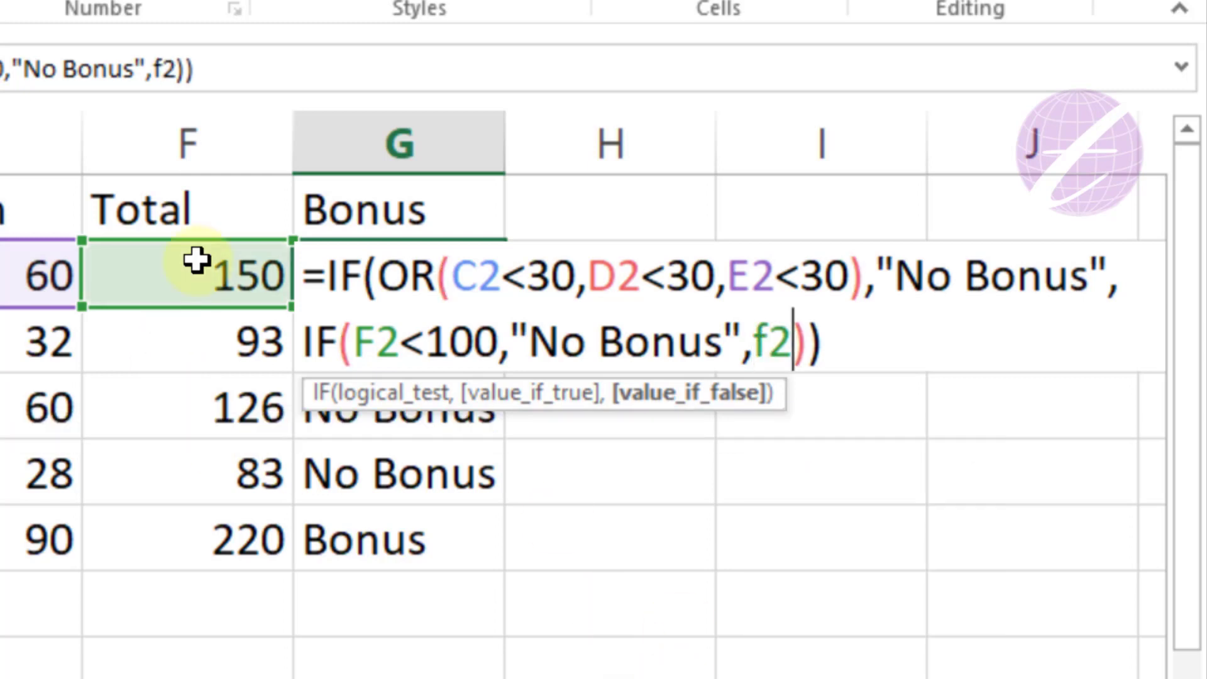
pyautogui.write('*2')
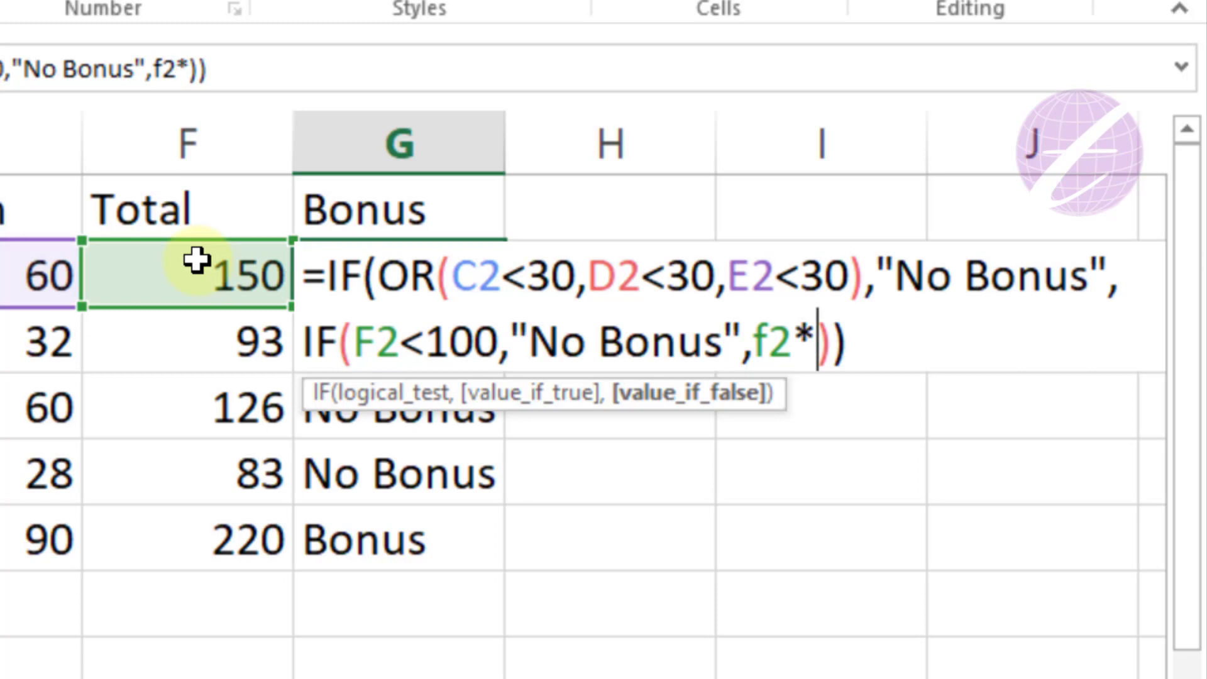
pyautogui.write('%')
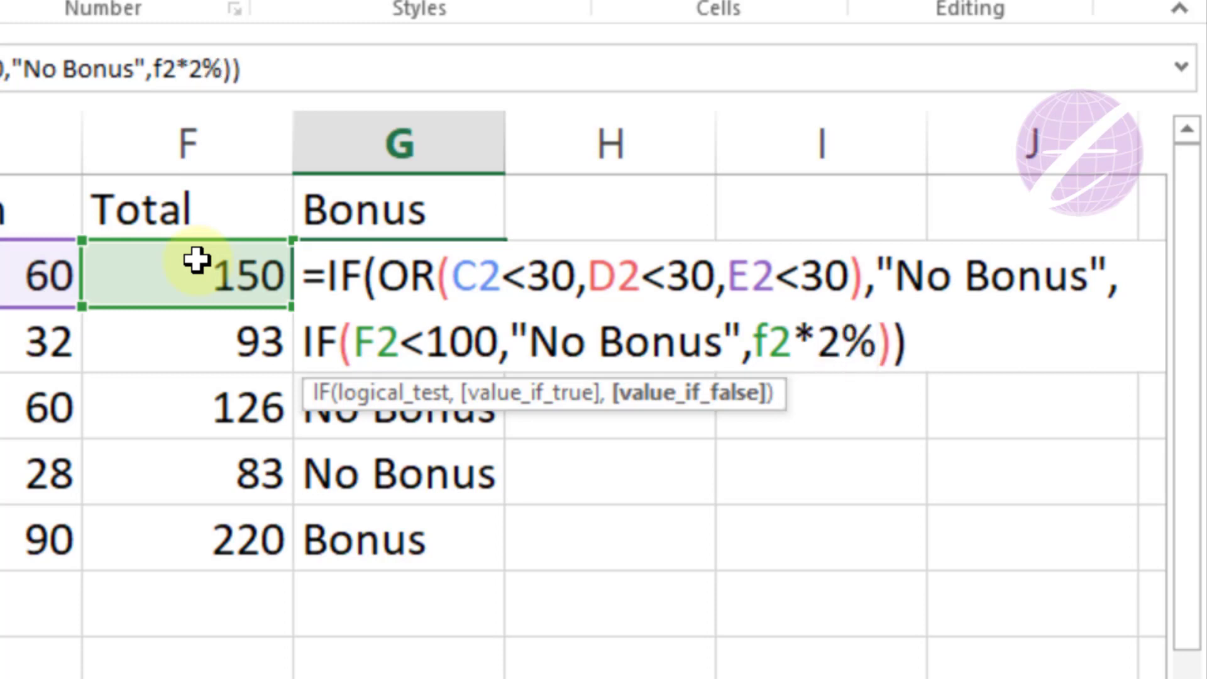
pyautogui.write('))')
pyautogui.press('Return')
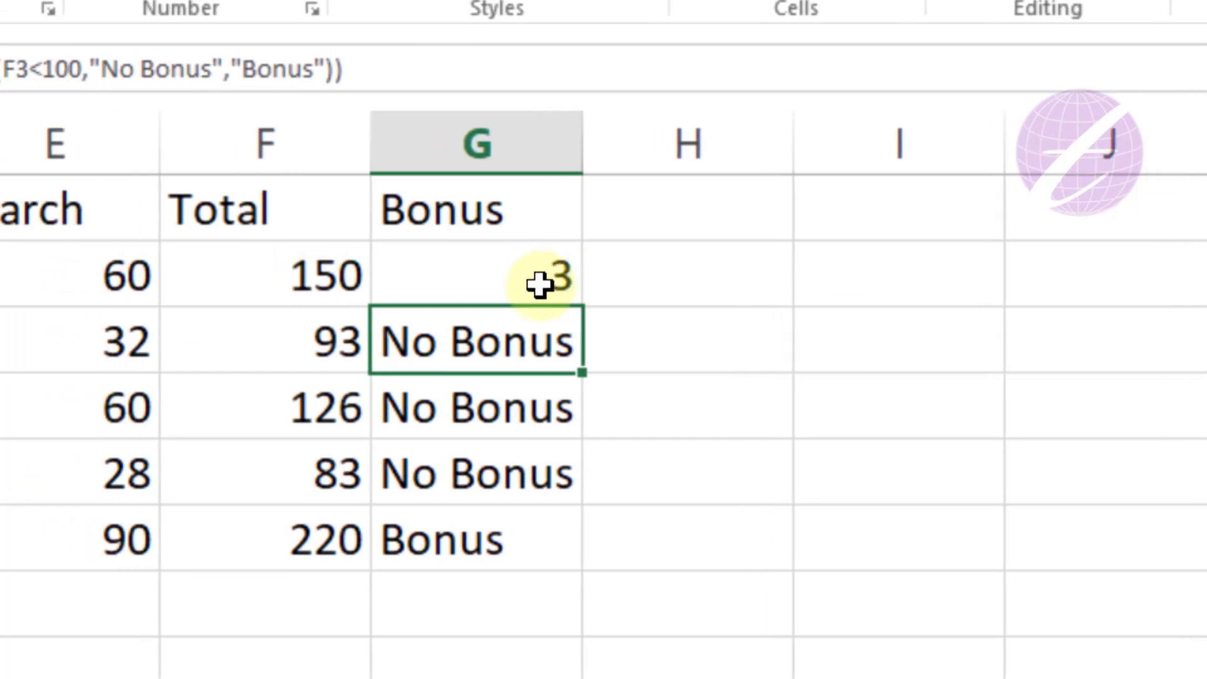
# Step: Fill the revised 2% Bonus formula from G2 down through G6 and check the copy in G6
pyautogui.click(534, 282)
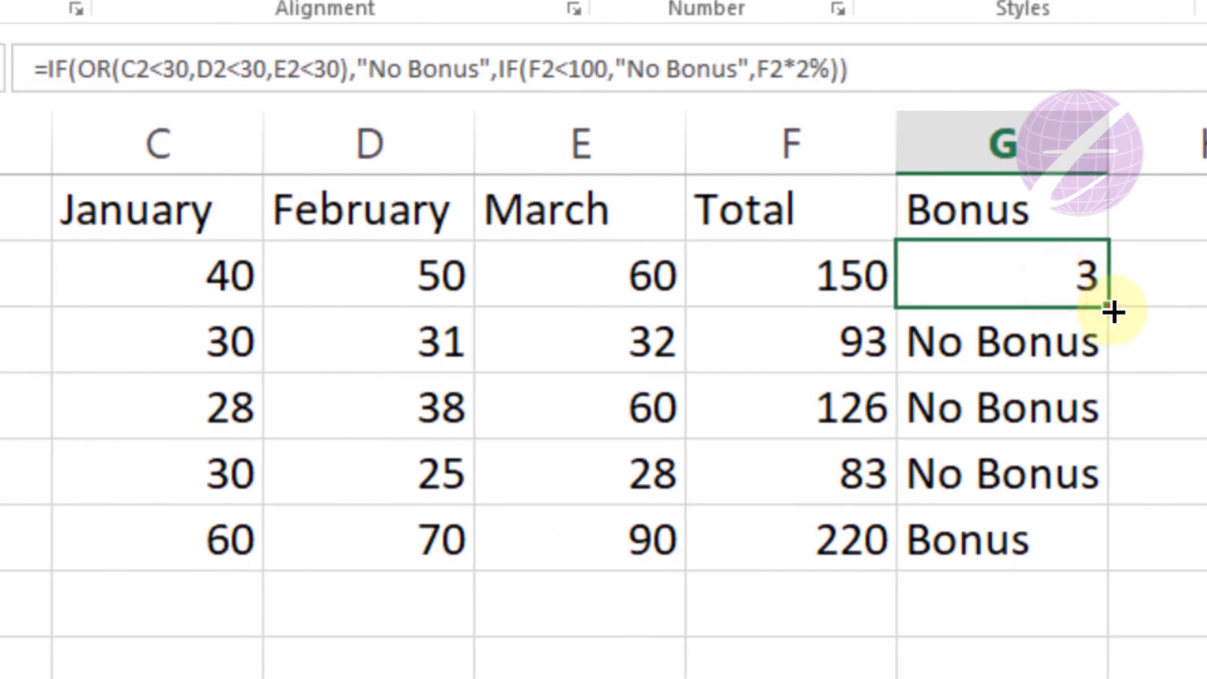
pyautogui.moveTo(1113, 313); pyautogui.dragTo(1110, 544)
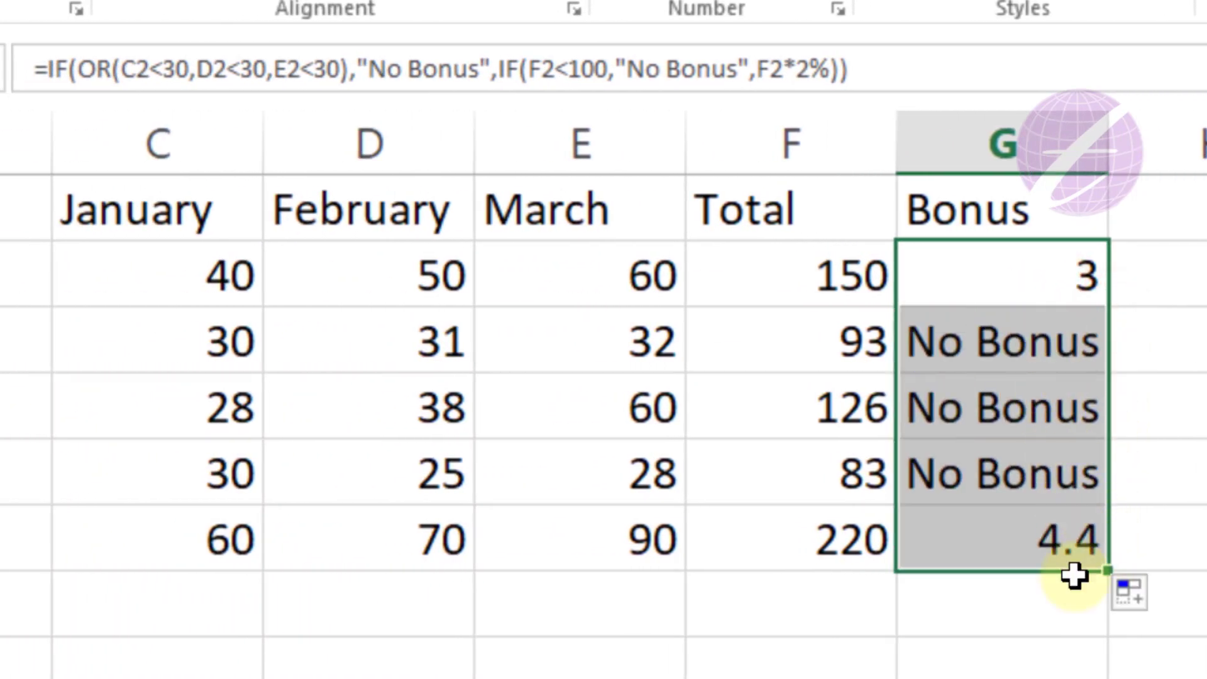
pyautogui.click(1058, 541)
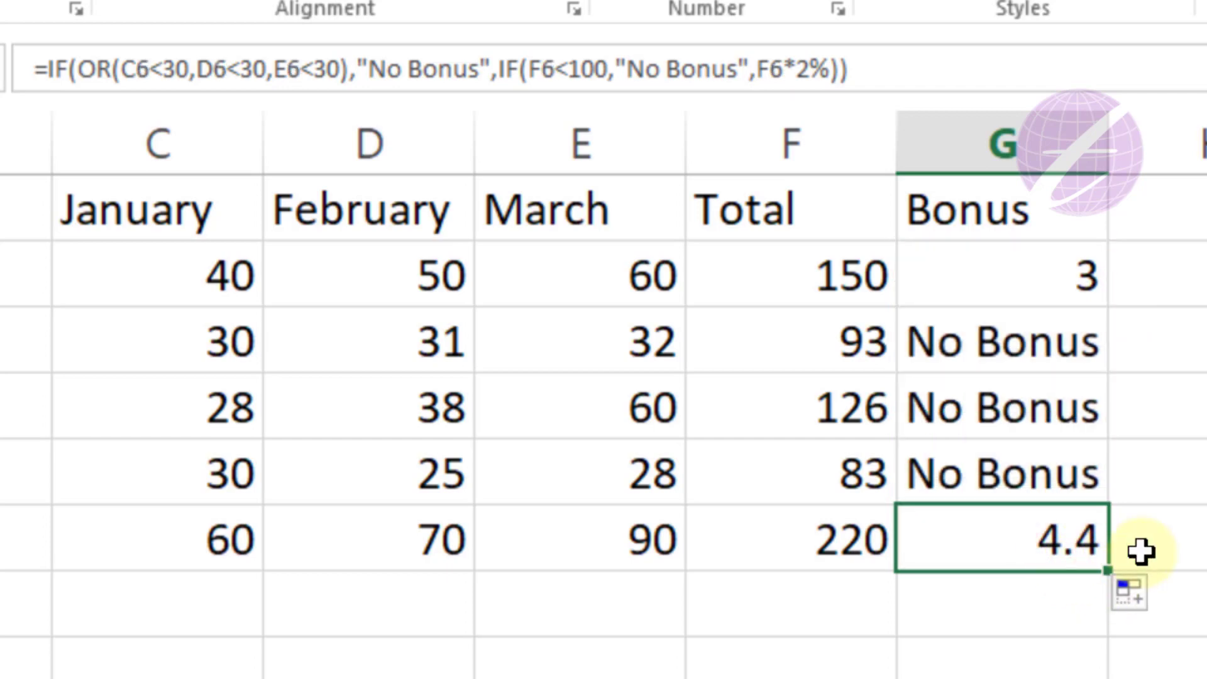